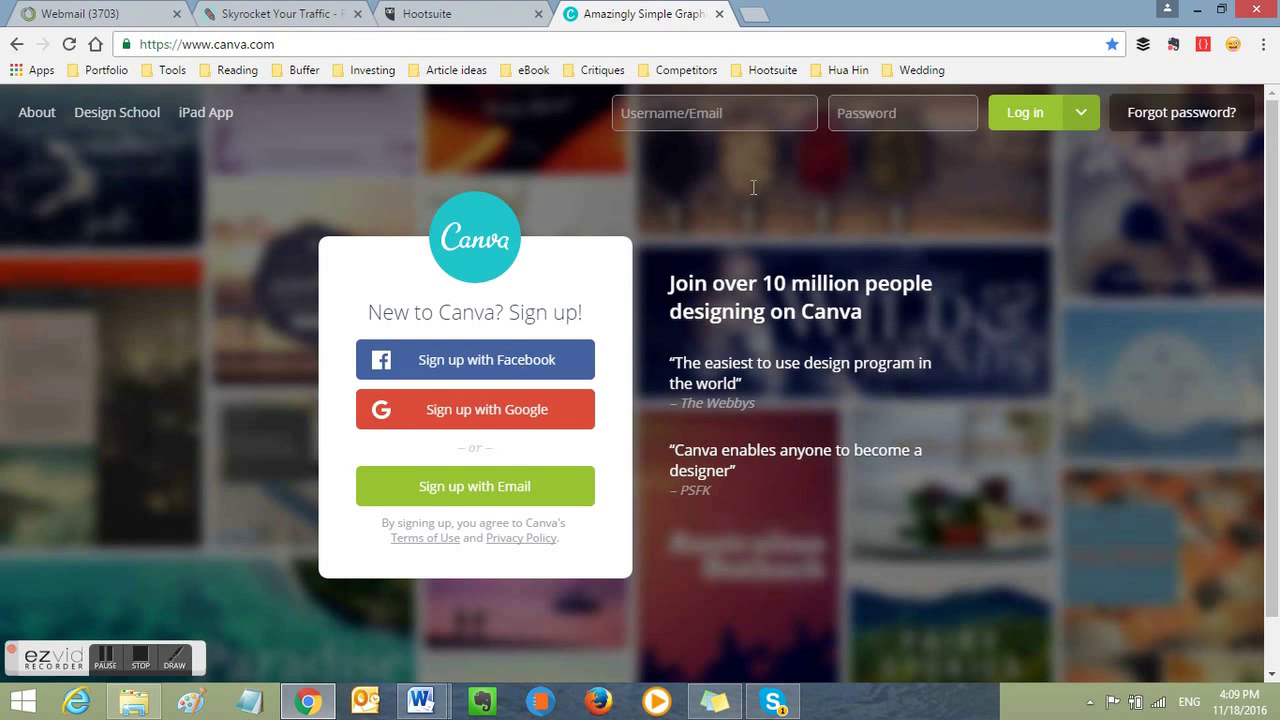
Step: Log in to Canva with the Facebook account
left_click(1036, 115)
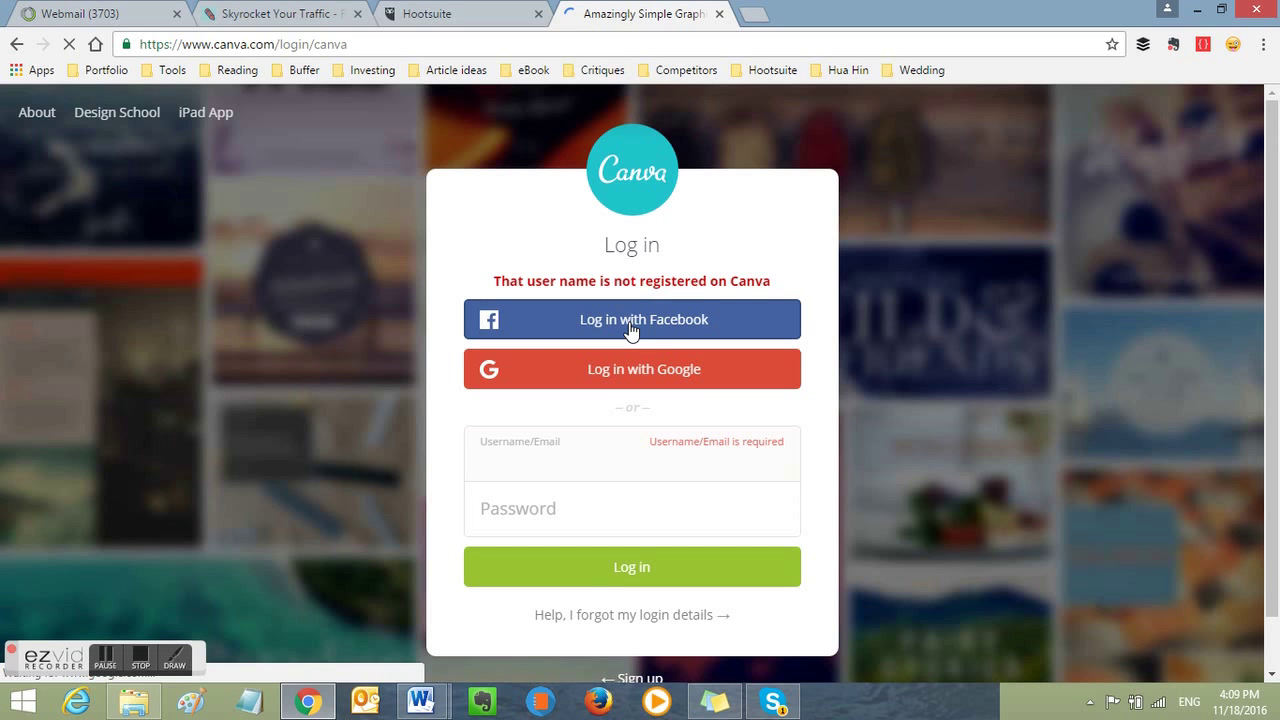
left_click(630, 331)
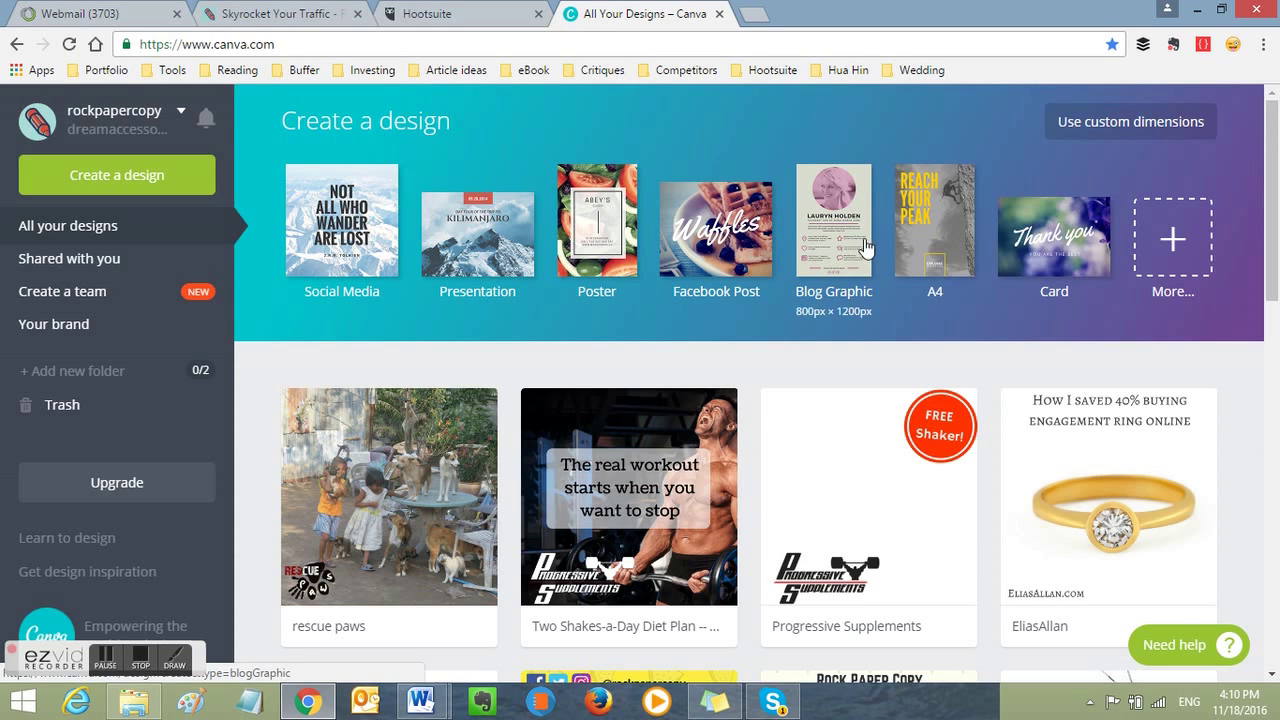
Step: Open the full list of design types and look through all categories from social media posts to ads
left_click(1177, 243)
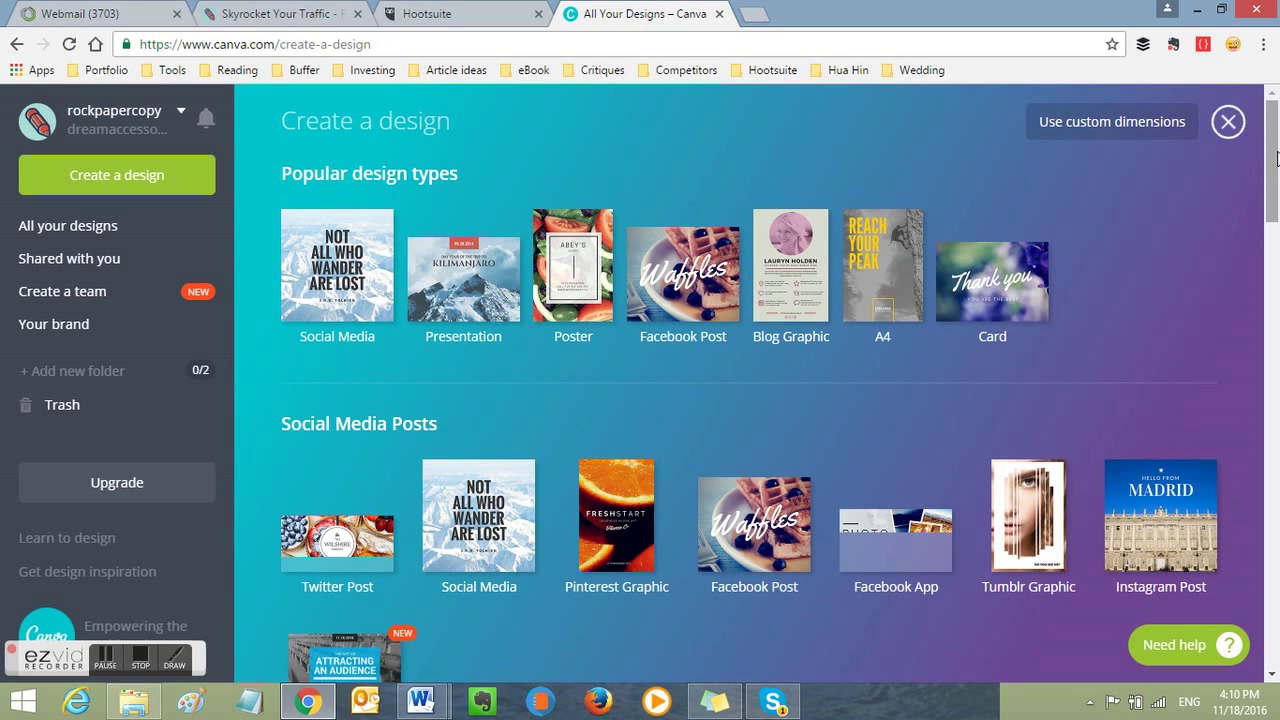
left_click_drag(1276, 155, 1266, 309)
scroll(1268, 203, "down", 1)
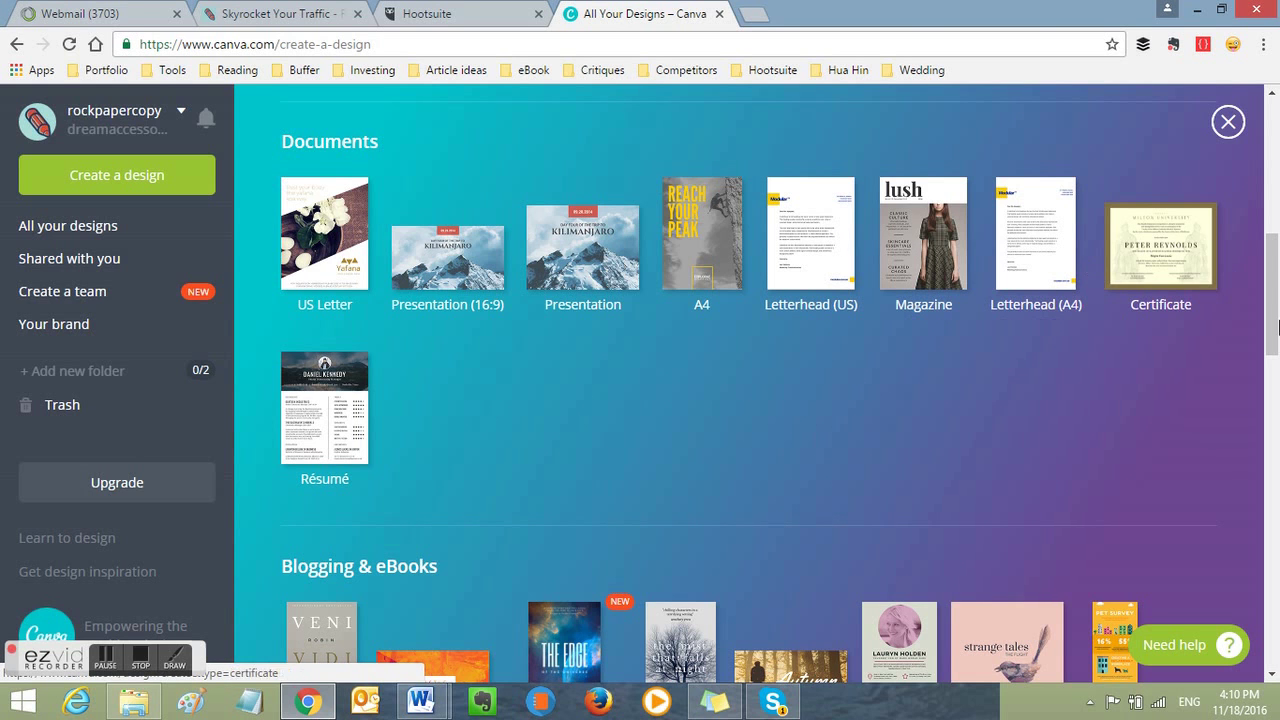
scroll(1266, 360, "down", 3)
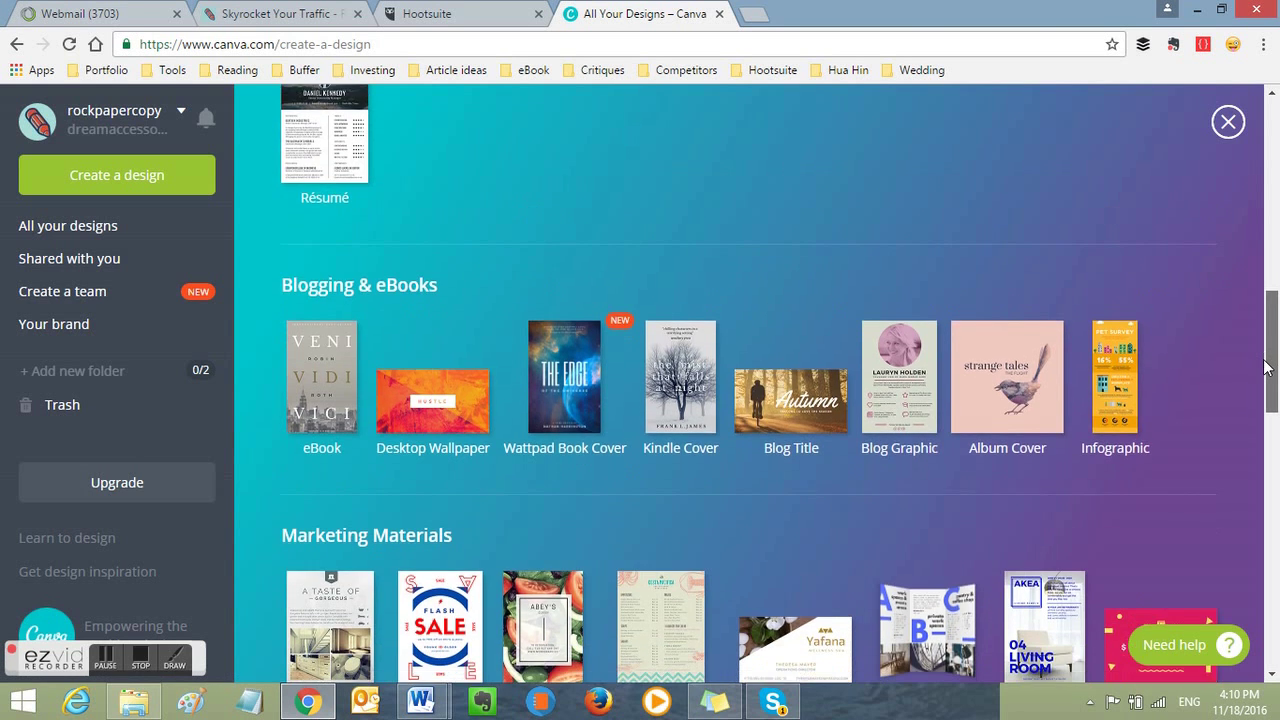
scroll(1264, 380, "down", 2)
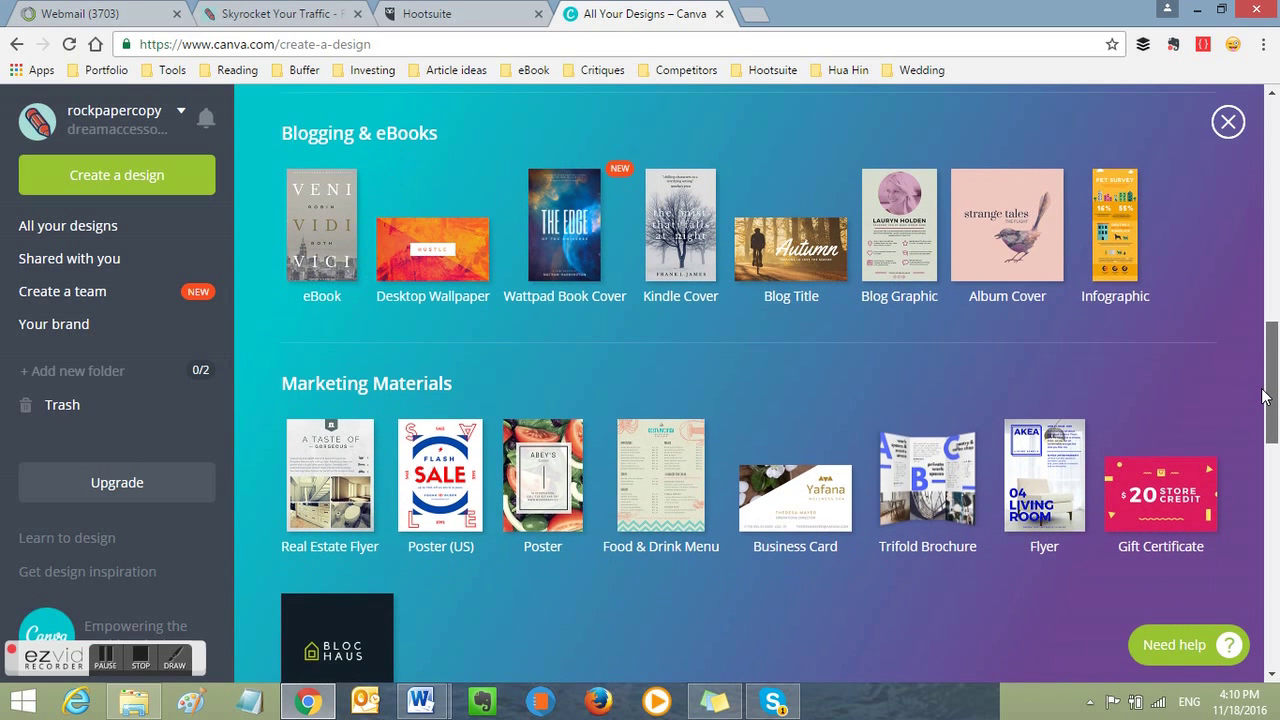
scroll(1263, 410, "down", 2)
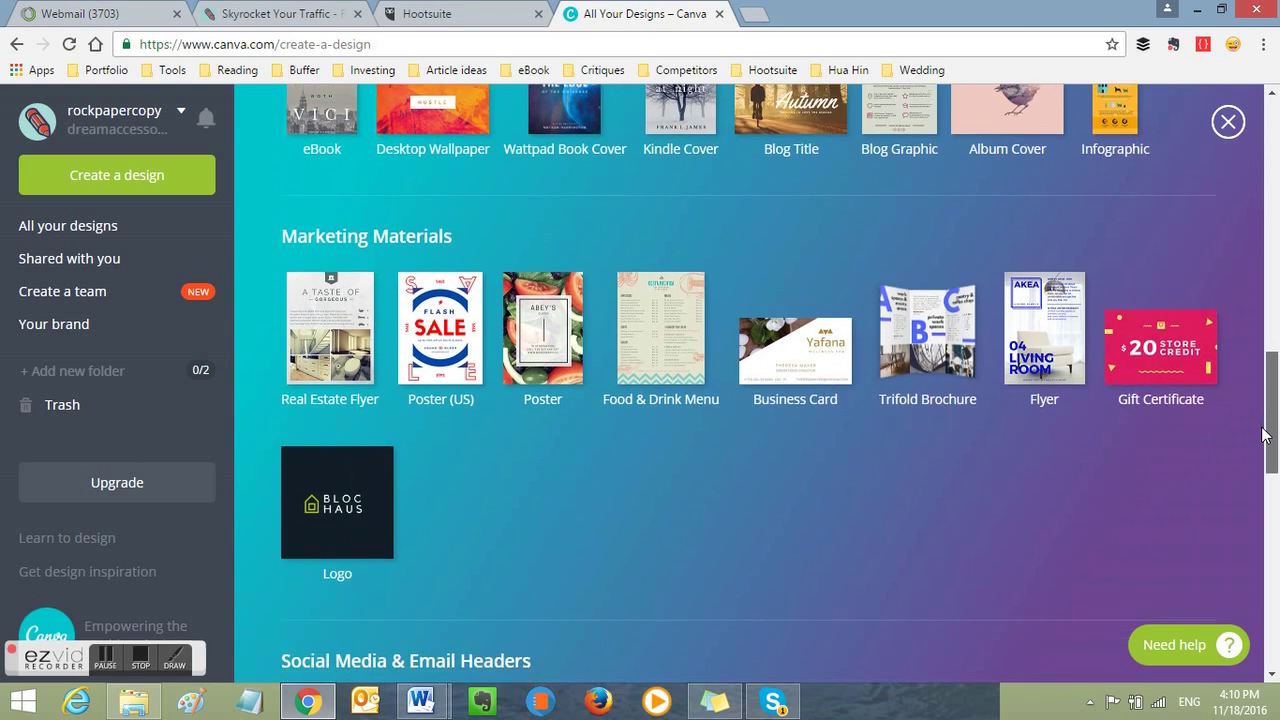
scroll(1263, 435, "down", 2)
left_click_drag(1263, 450, 1263, 491)
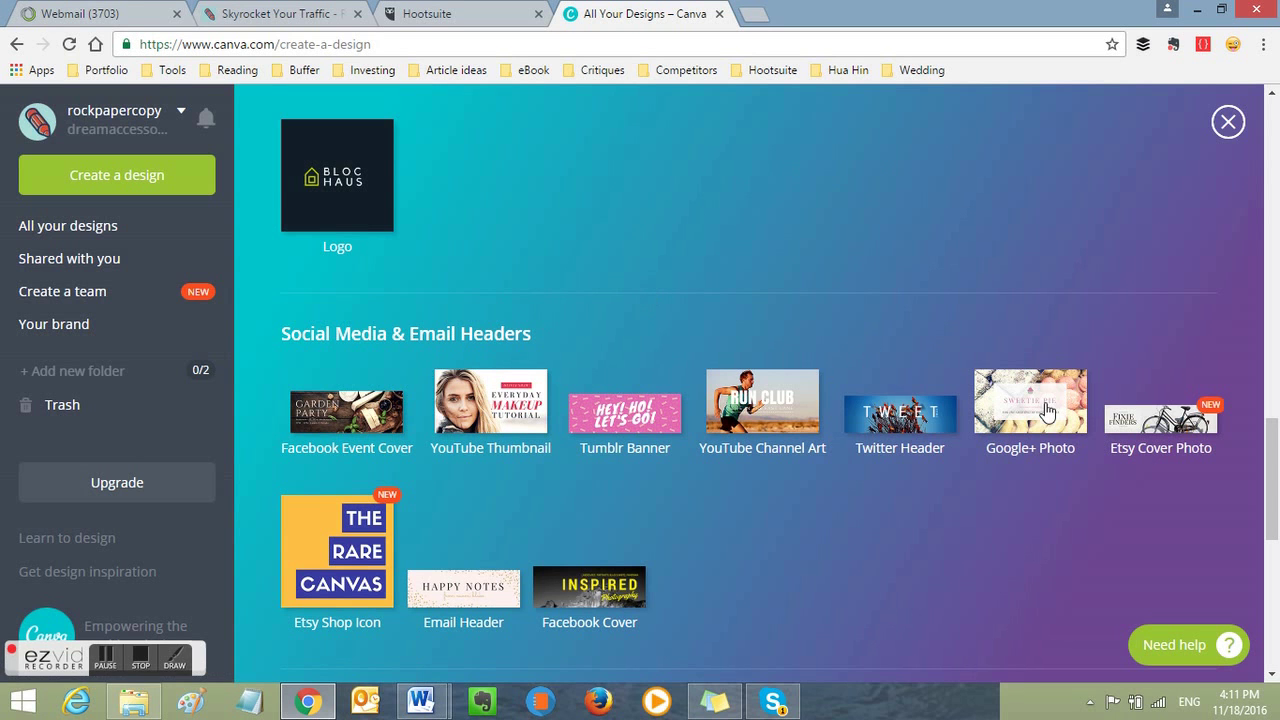
left_click_drag(1272, 416, 1268, 585)
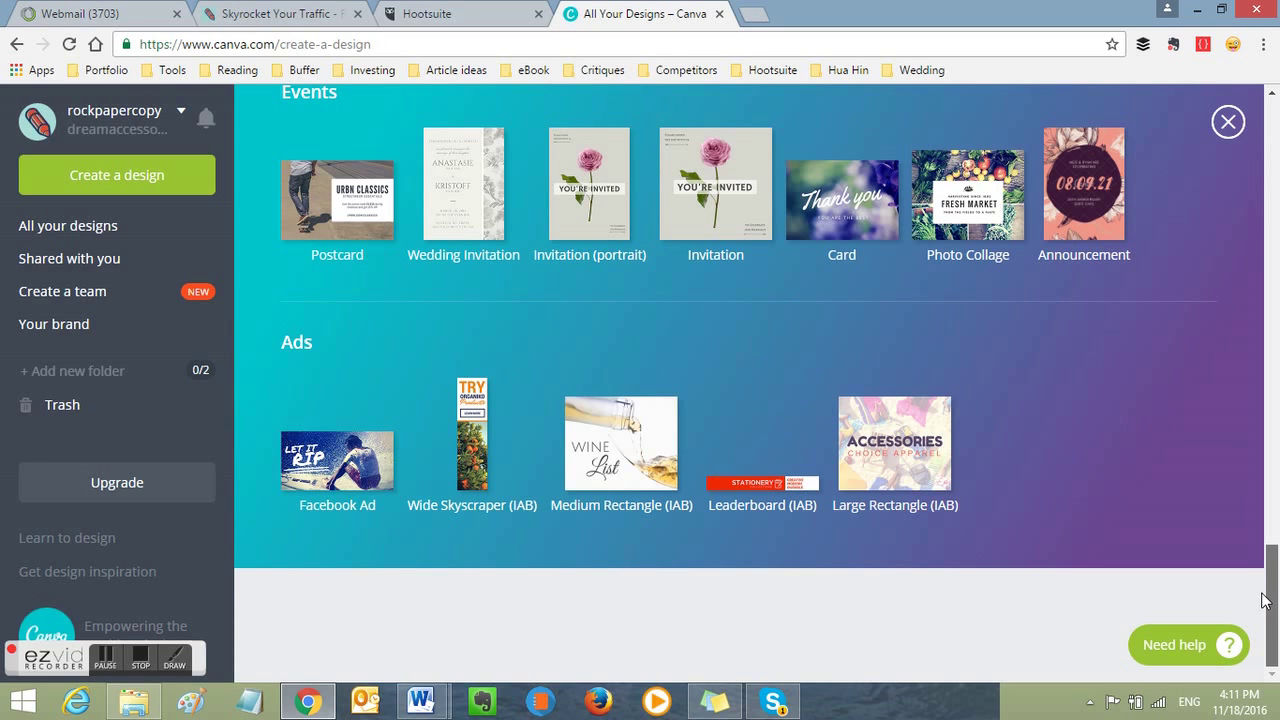
left_click_drag(1272, 504, 1278, 88)
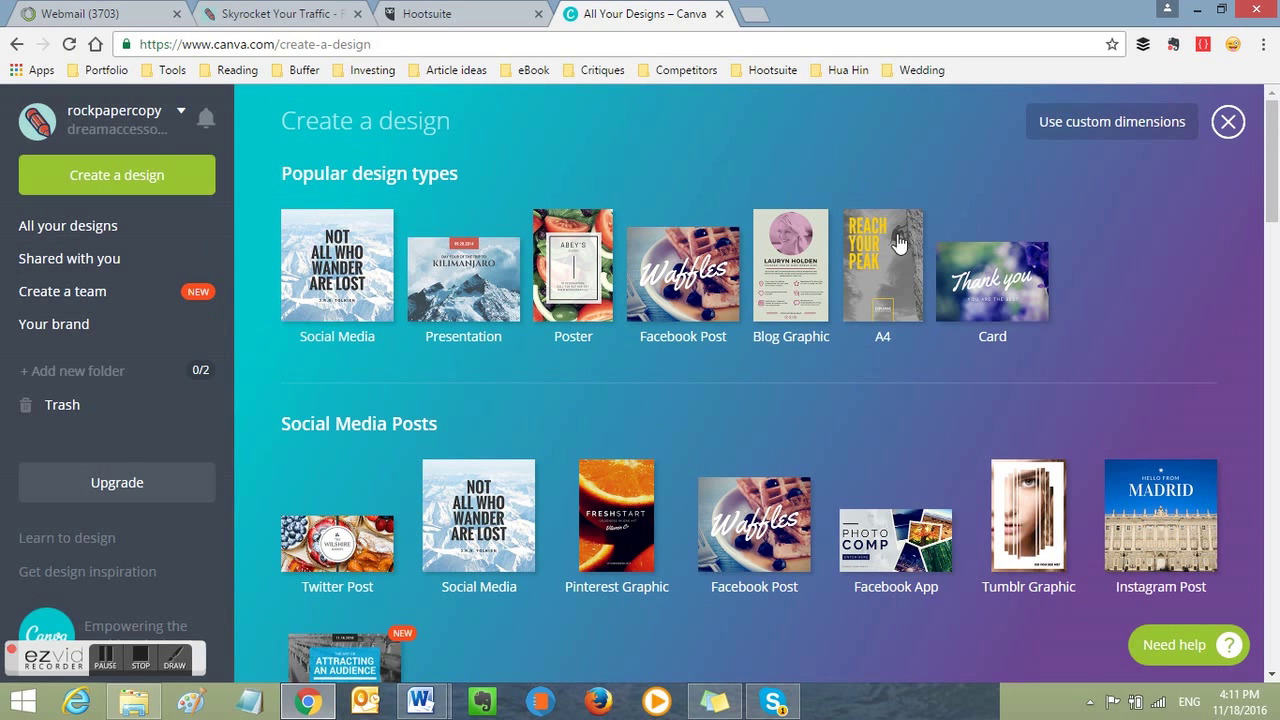
Step: Create a new Social Media design, 800px × 800px, from the popular design types and bring up its editor
left_click(328, 282)
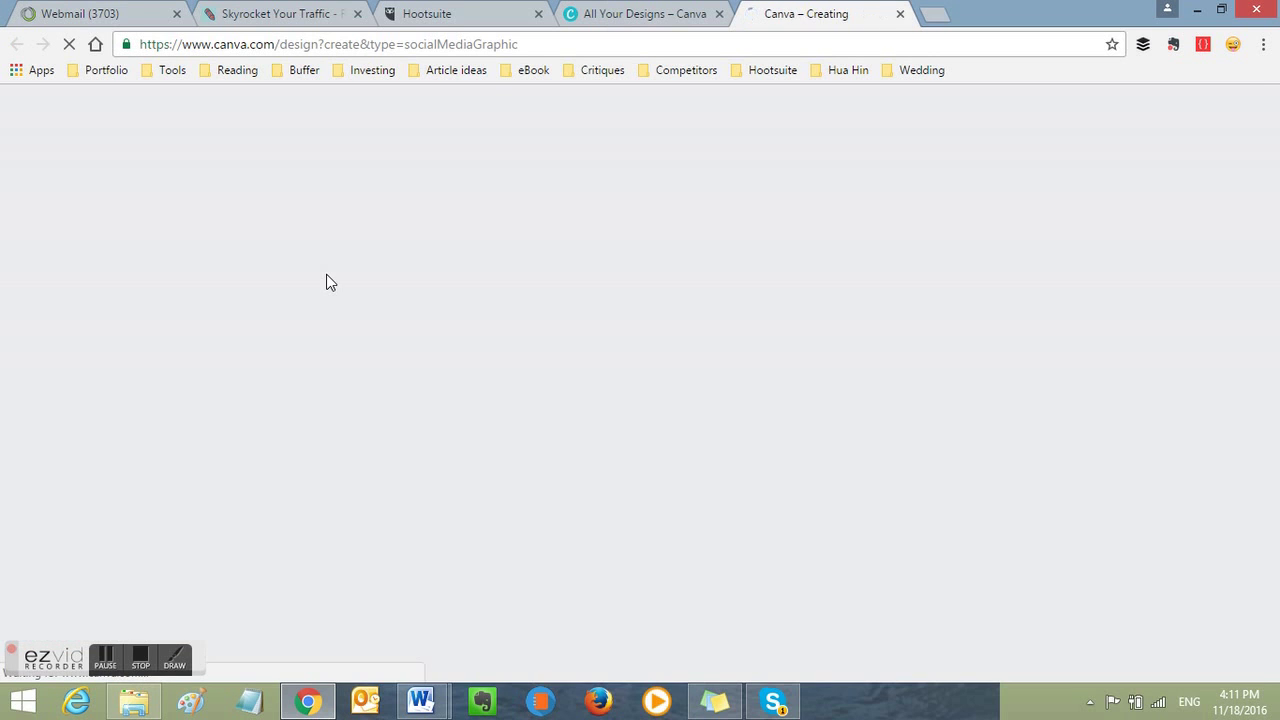
left_click(640, 13)
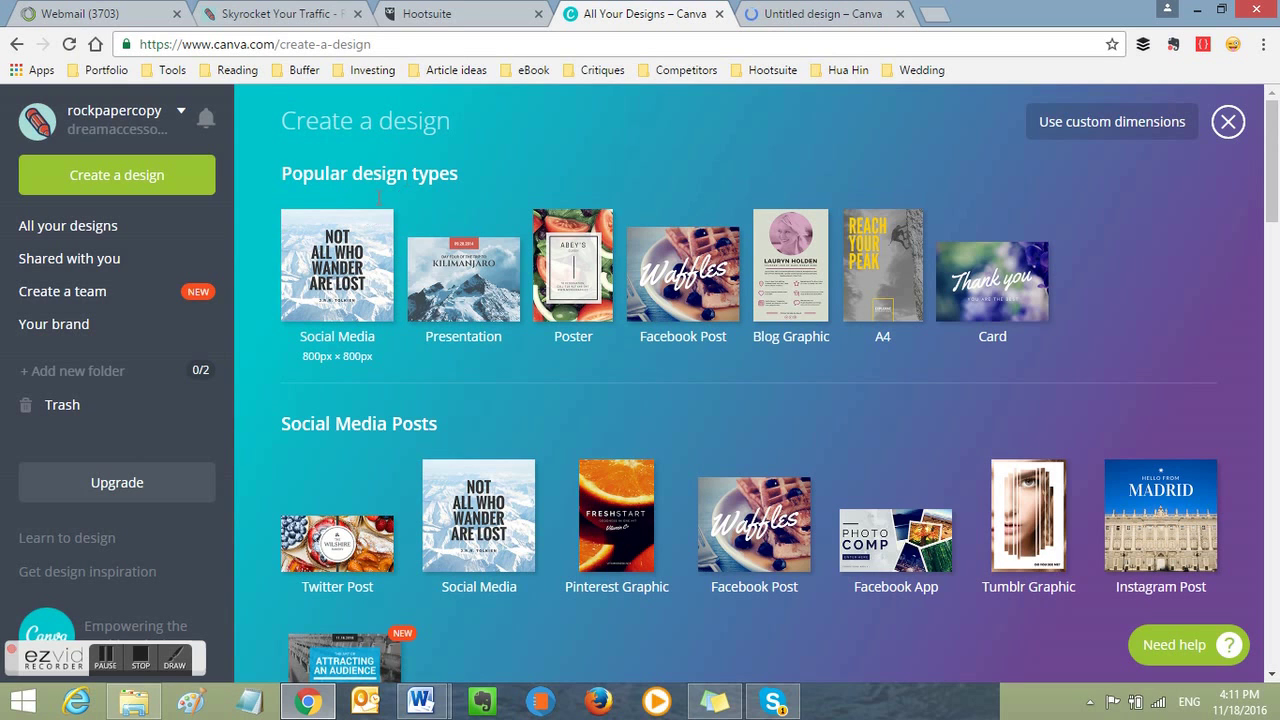
left_click(345, 288)
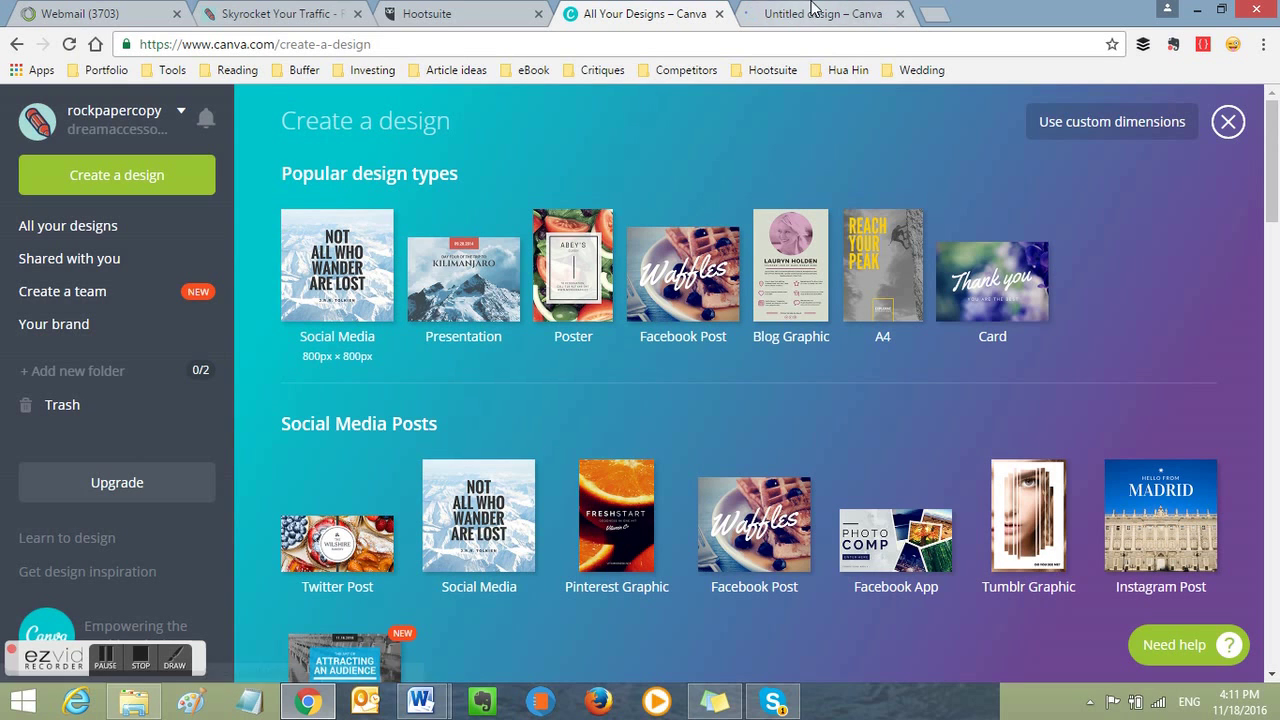
left_click(817, 12)
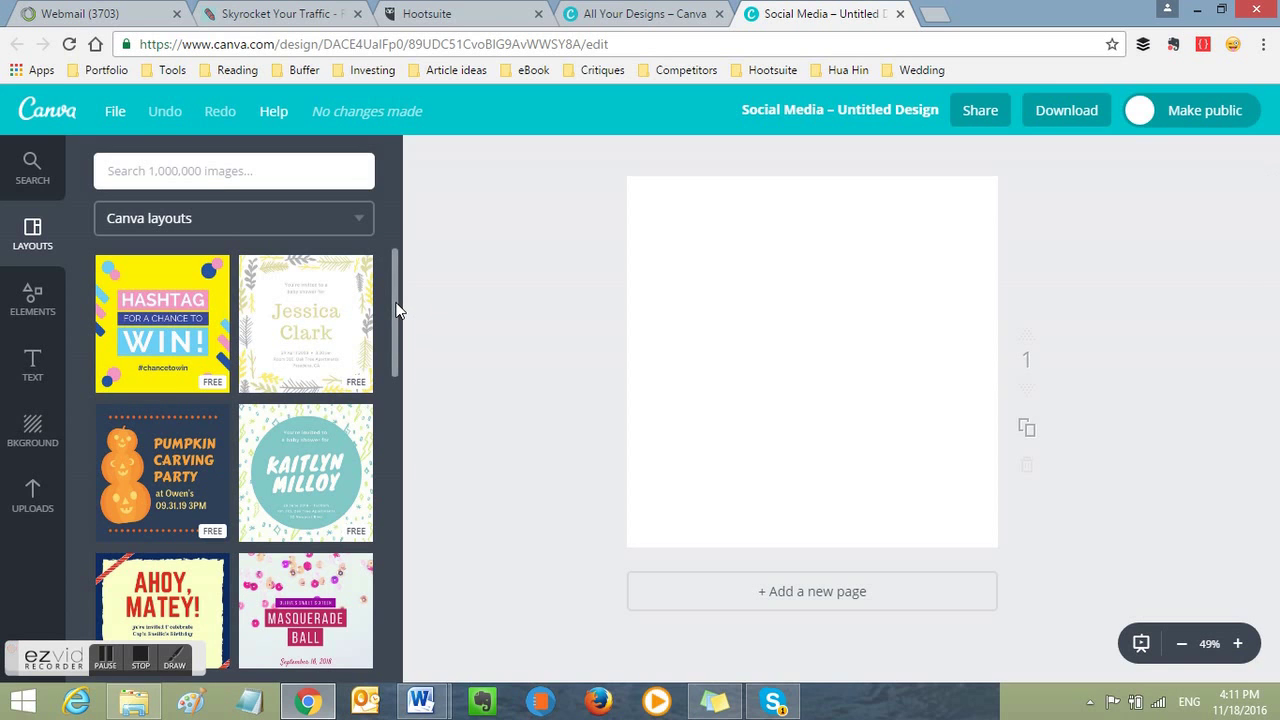
Step: Look through the ready-made Canva layouts available for the social media design
scroll(396, 310, "down", 1)
scroll(395, 310, "up", 1)
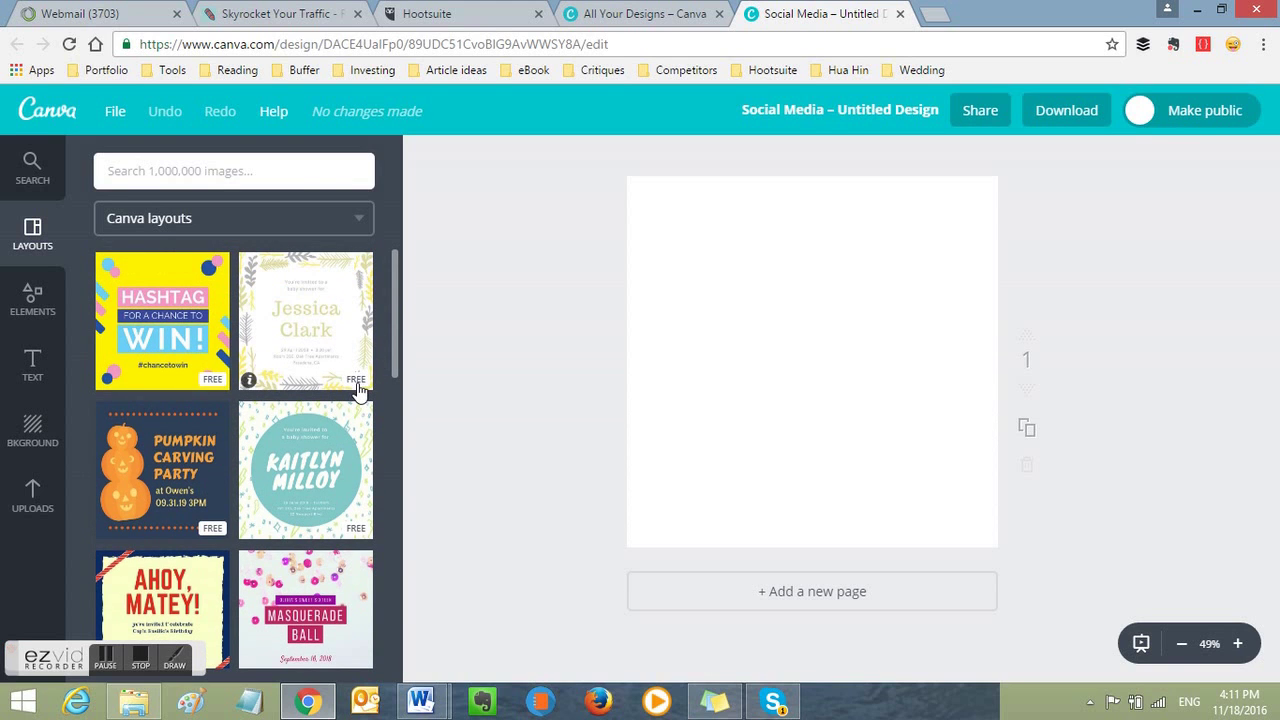
left_click_drag(393, 319, 397, 625)
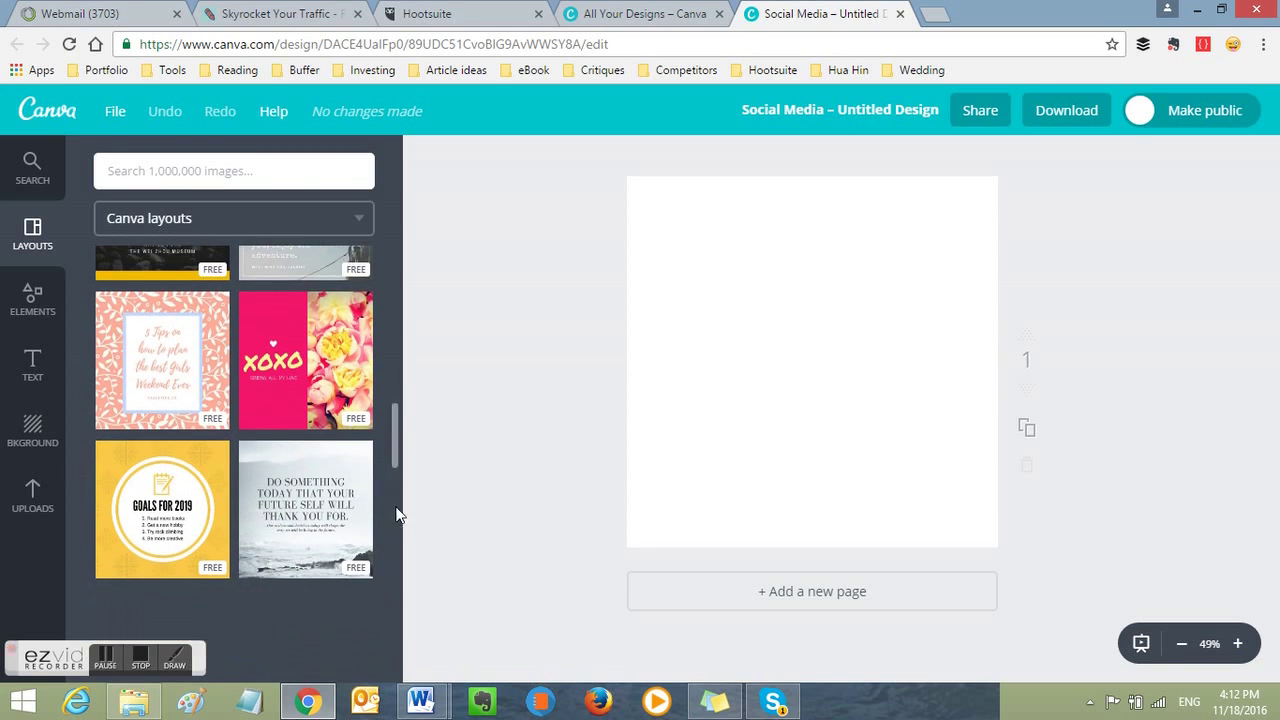
left_click_drag(398, 447, 397, 598)
left_click_drag(389, 622, 386, 670)
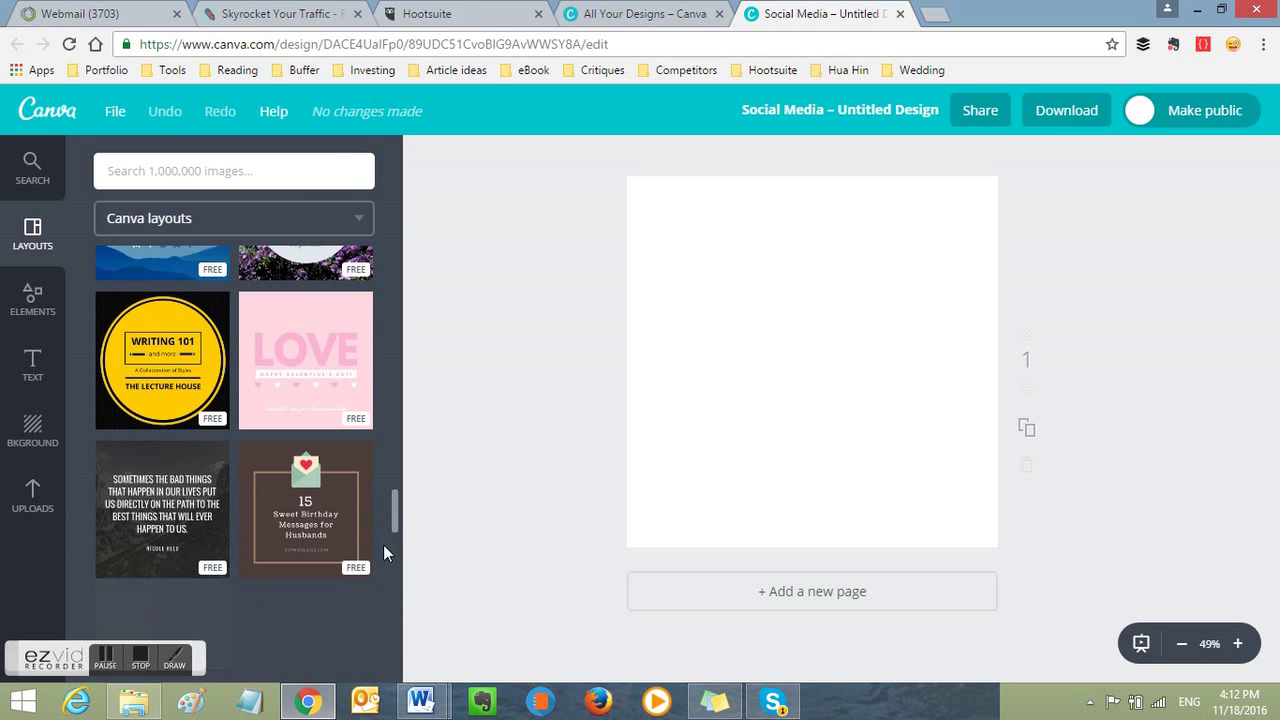
left_click_drag(395, 505, 396, 651)
left_click_drag(395, 592, 394, 618)
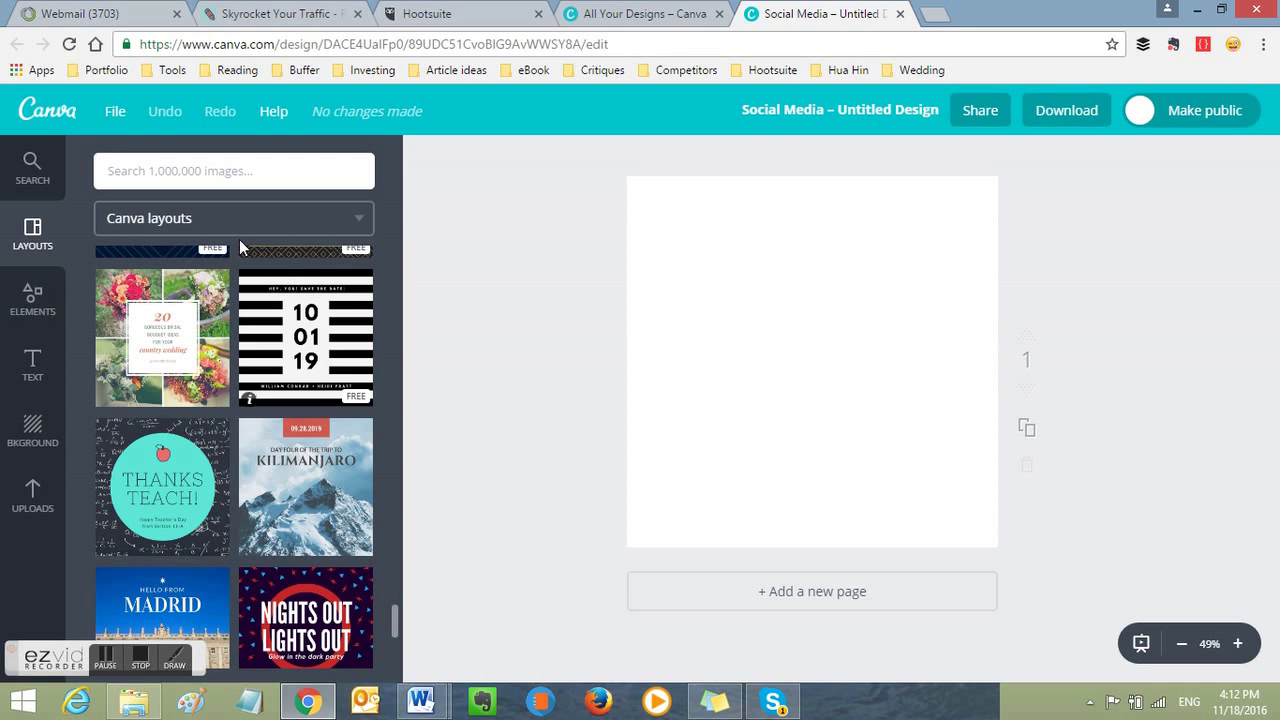
Step: View the element categories and the background options, and inspect the custom colour picker with its colour code field
left_click(22, 302)
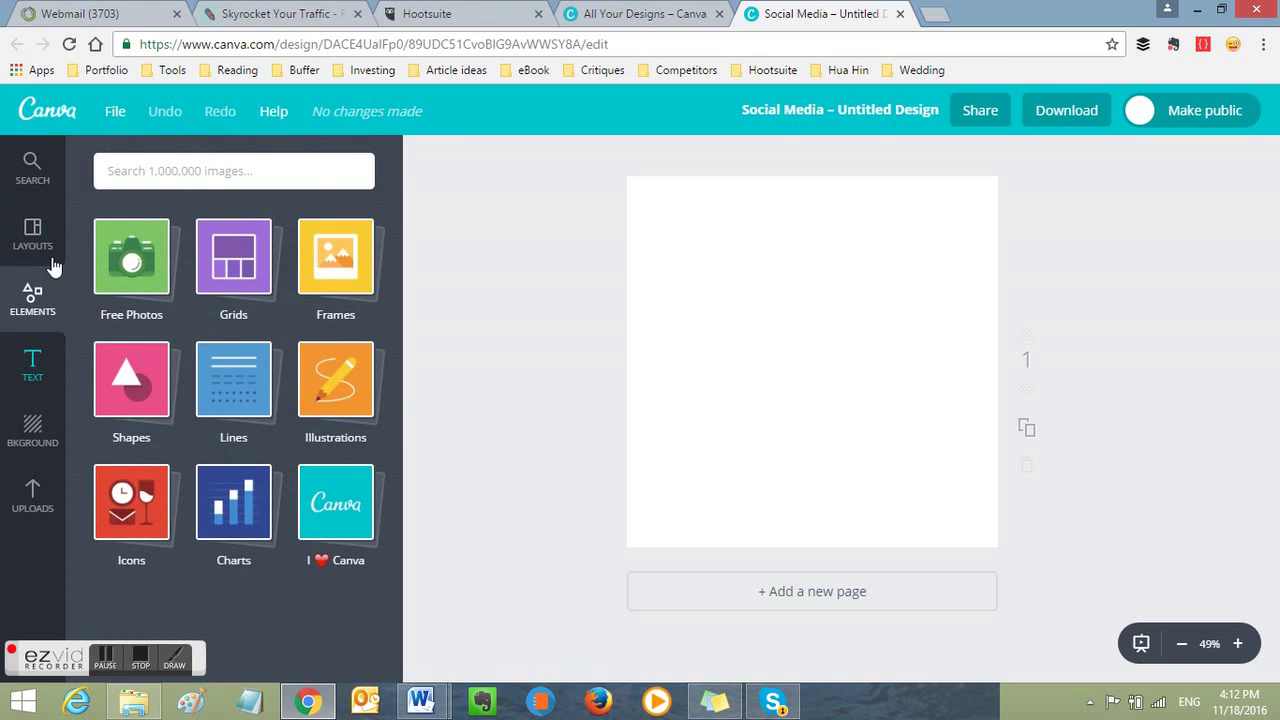
left_click(31, 446)
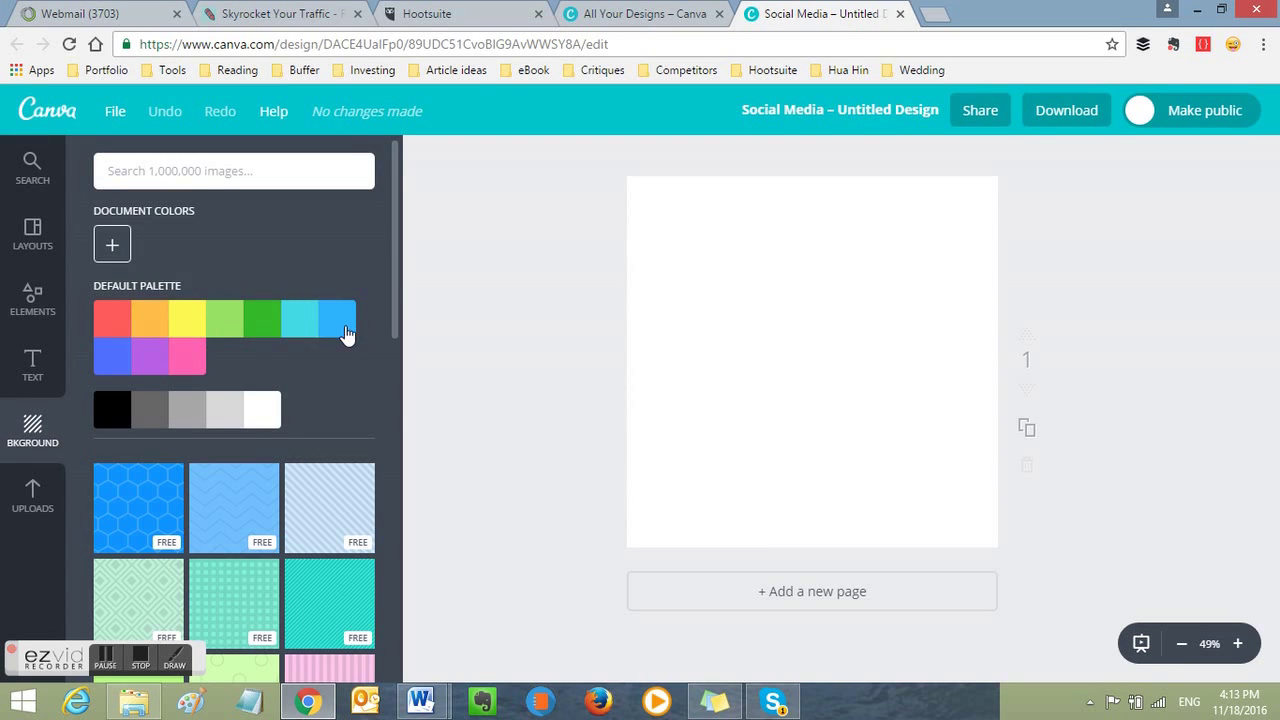
left_click(113, 248)
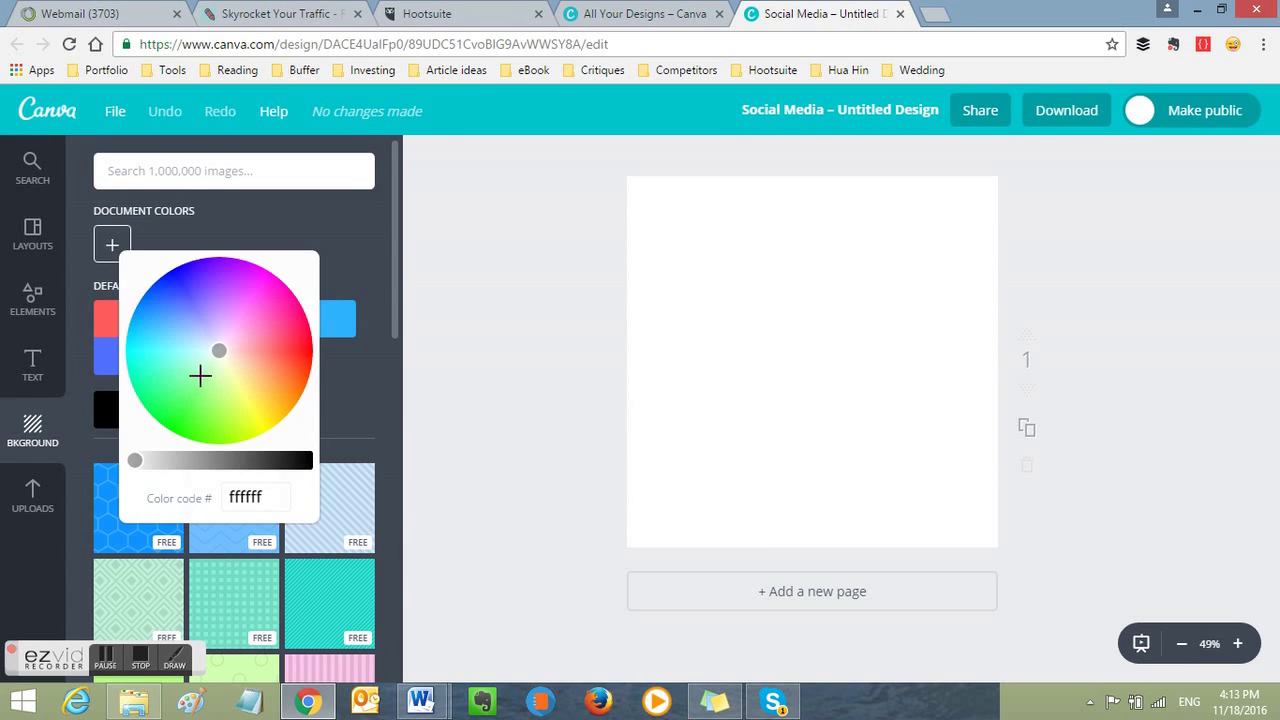
left_click(243, 498)
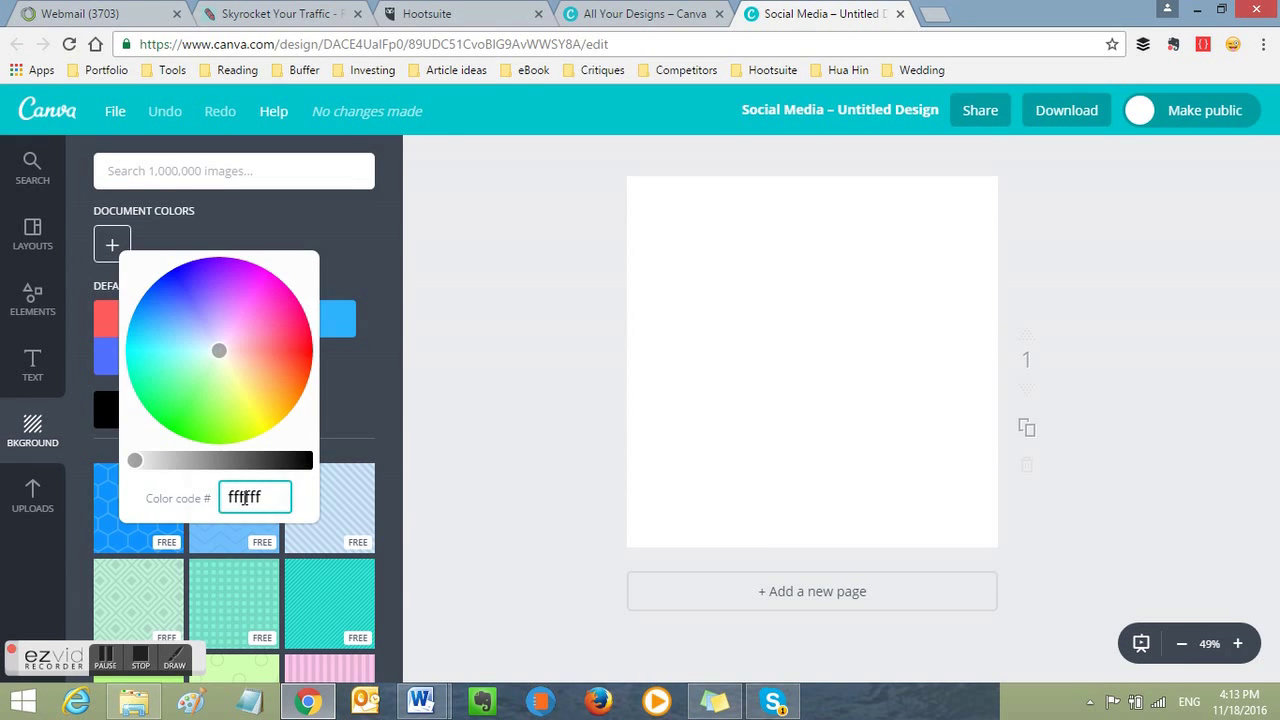
left_click(369, 375)
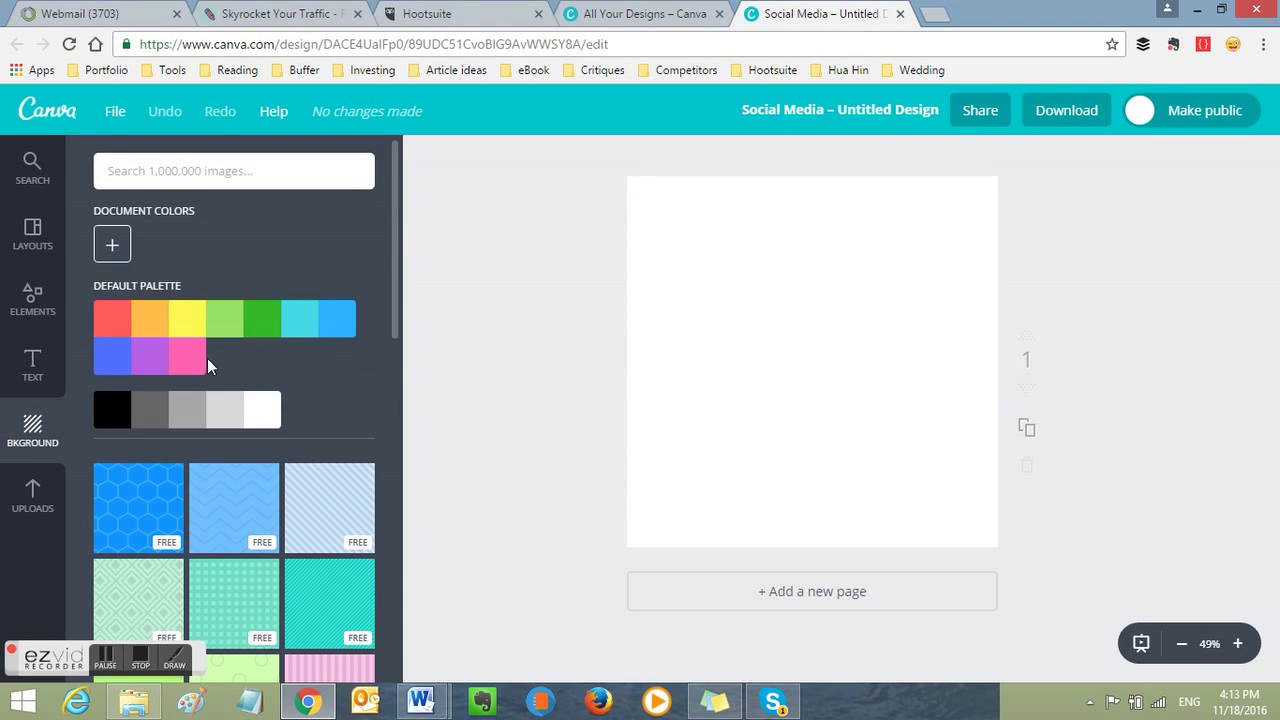
Step: Apply the free pale yellow pattern with small dots as the design's background
left_click_drag(397, 214, 393, 288)
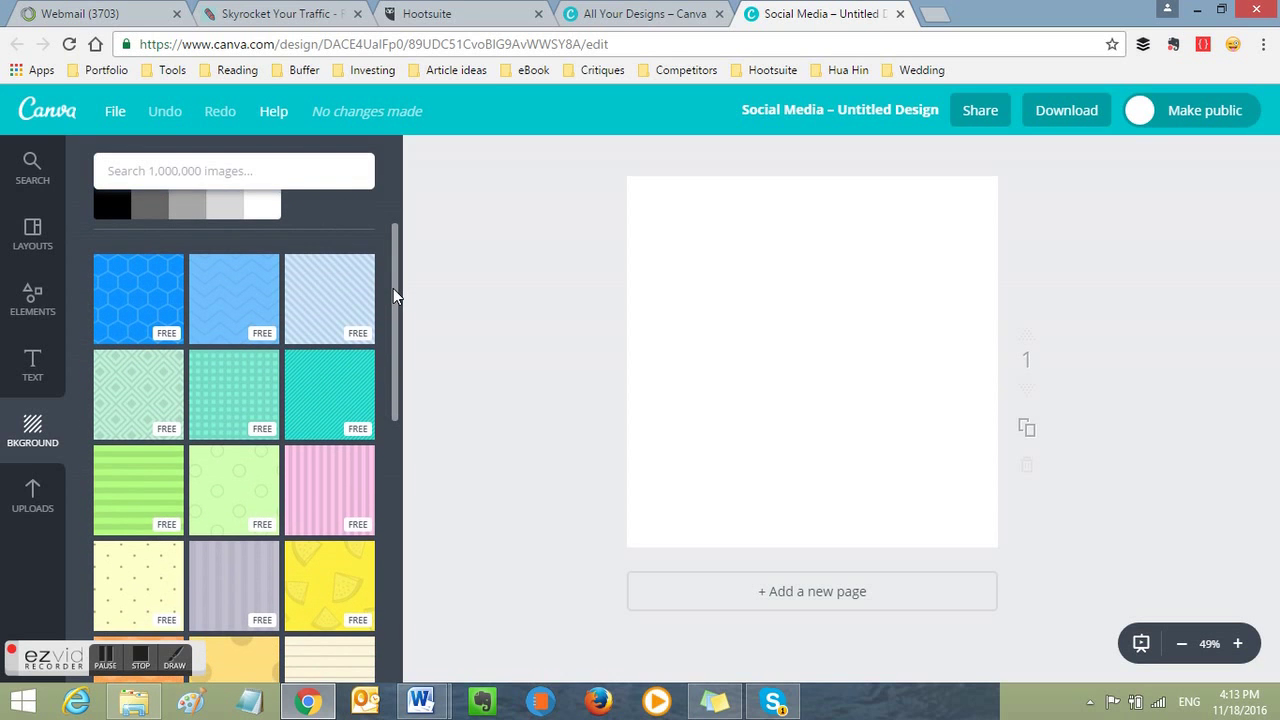
left_click_drag(393, 294, 403, 591)
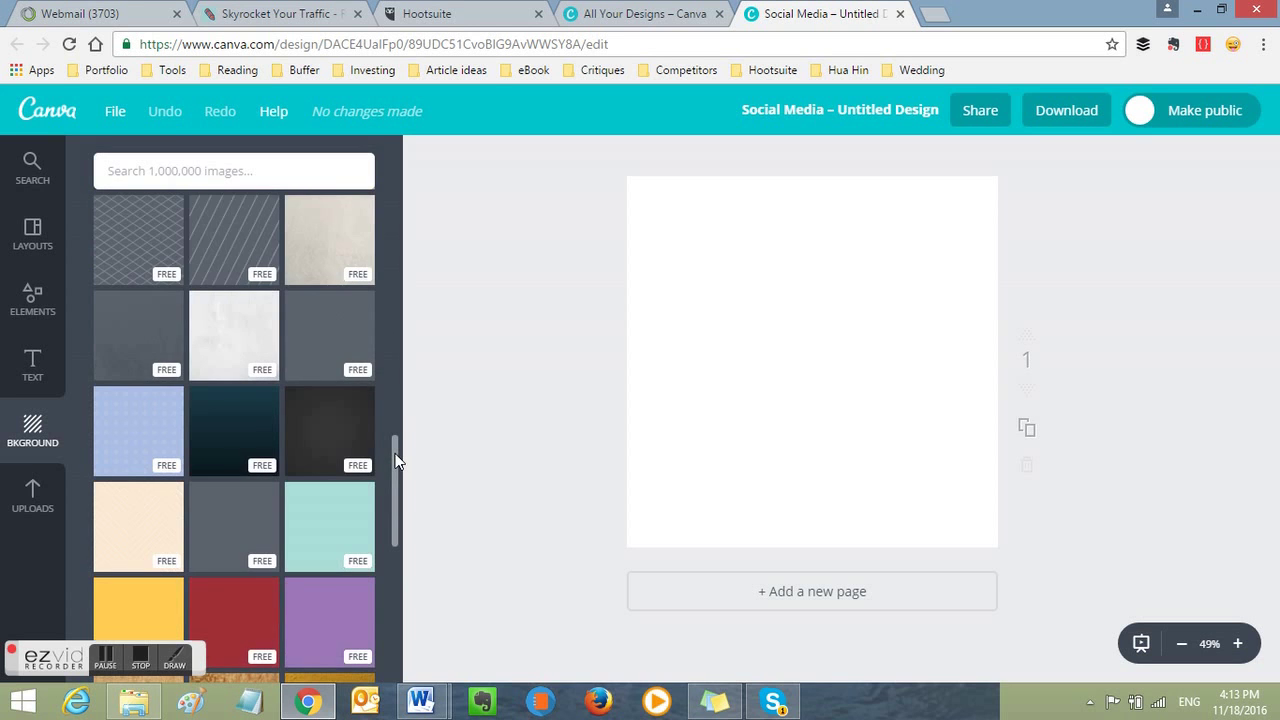
left_click_drag(397, 460, 402, 194)
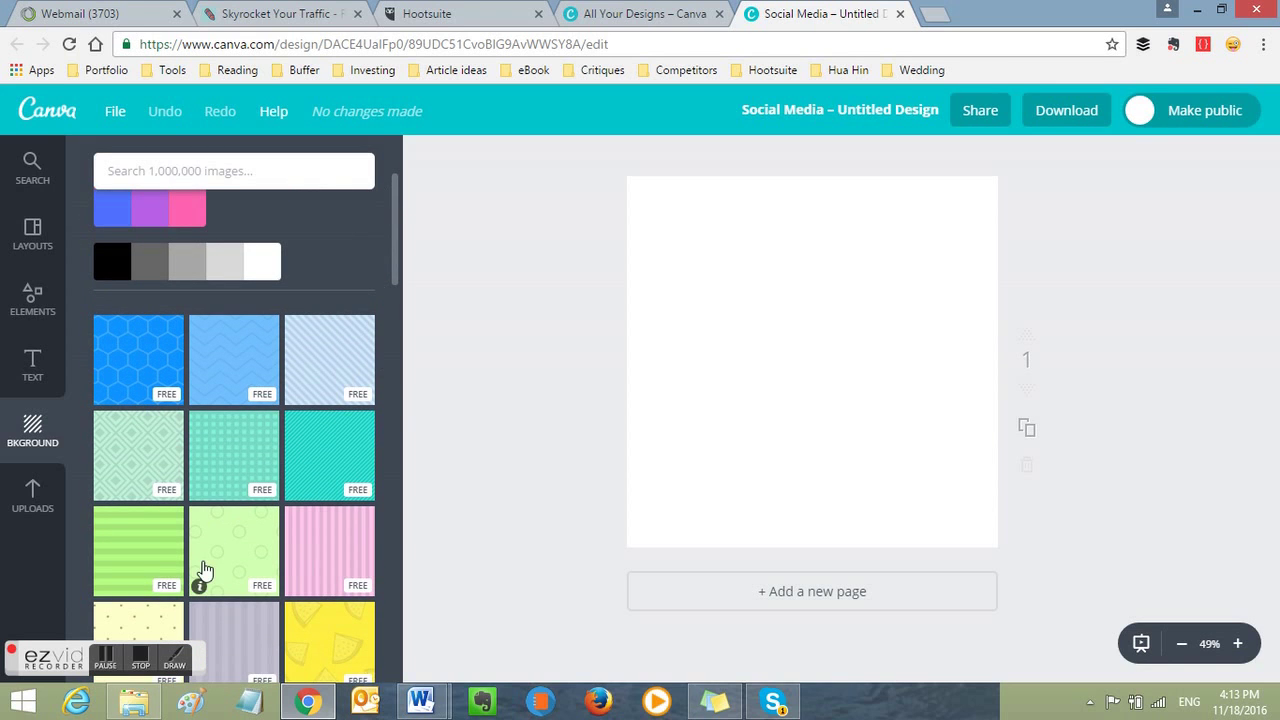
left_click(141, 621)
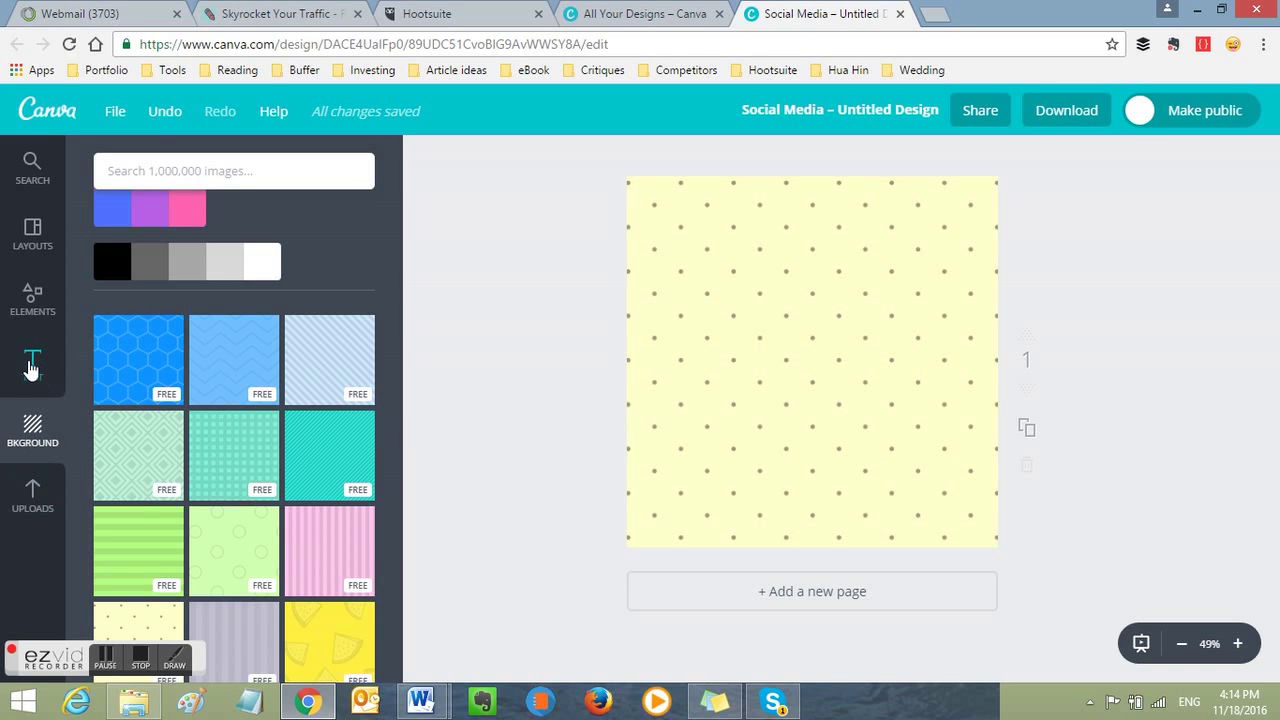
Step: Browse the free photos among the design elements and close that category again
left_click(36, 293)
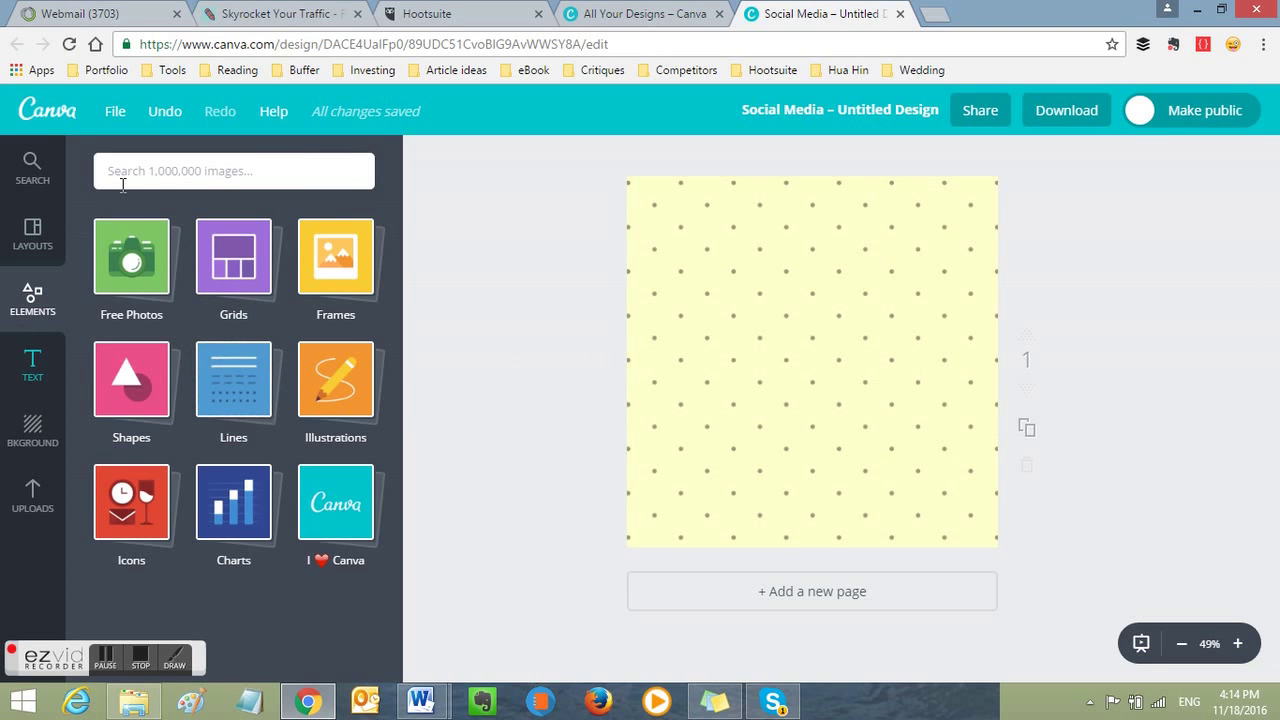
left_click(128, 257)
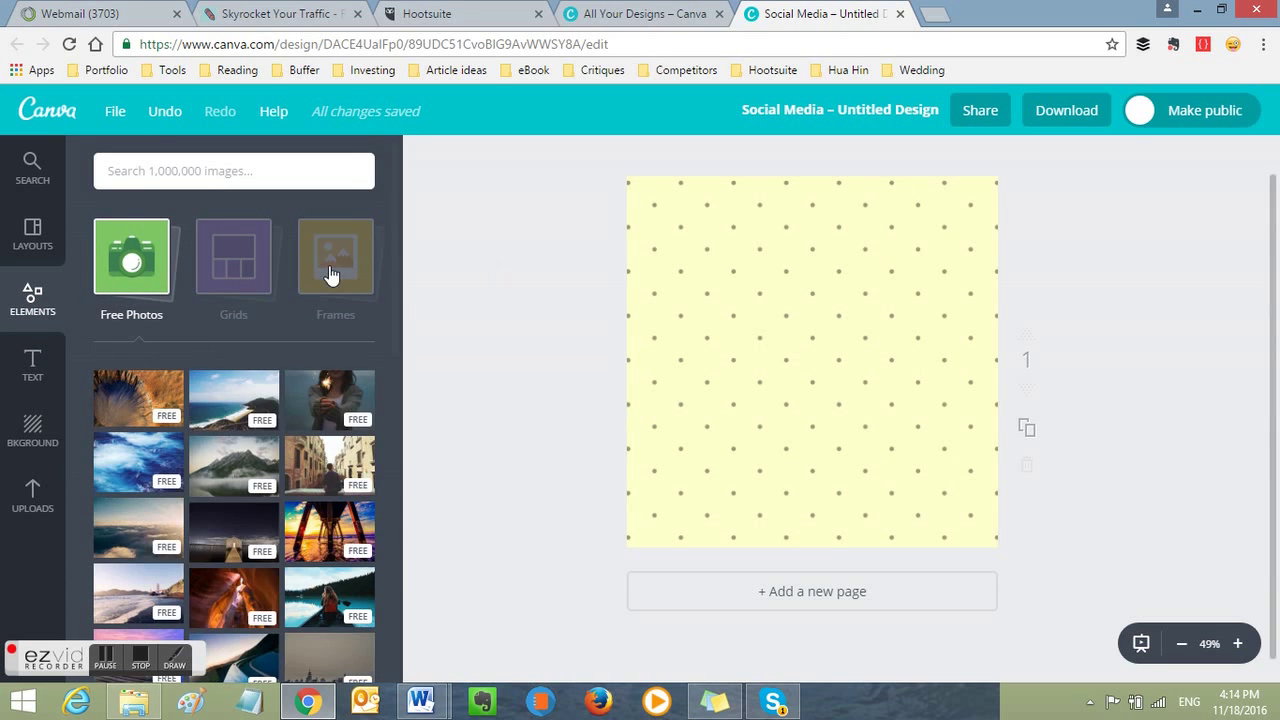
left_click_drag(396, 272, 392, 482)
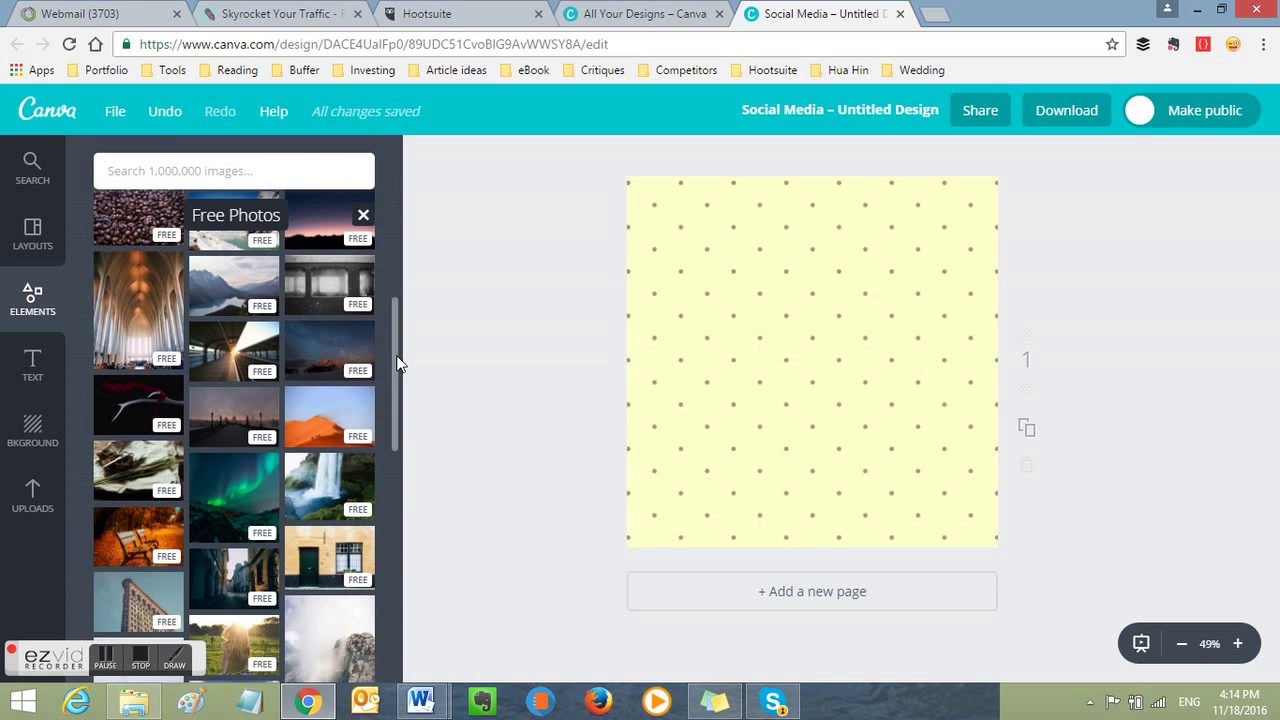
scroll(397, 380, "down", 3)
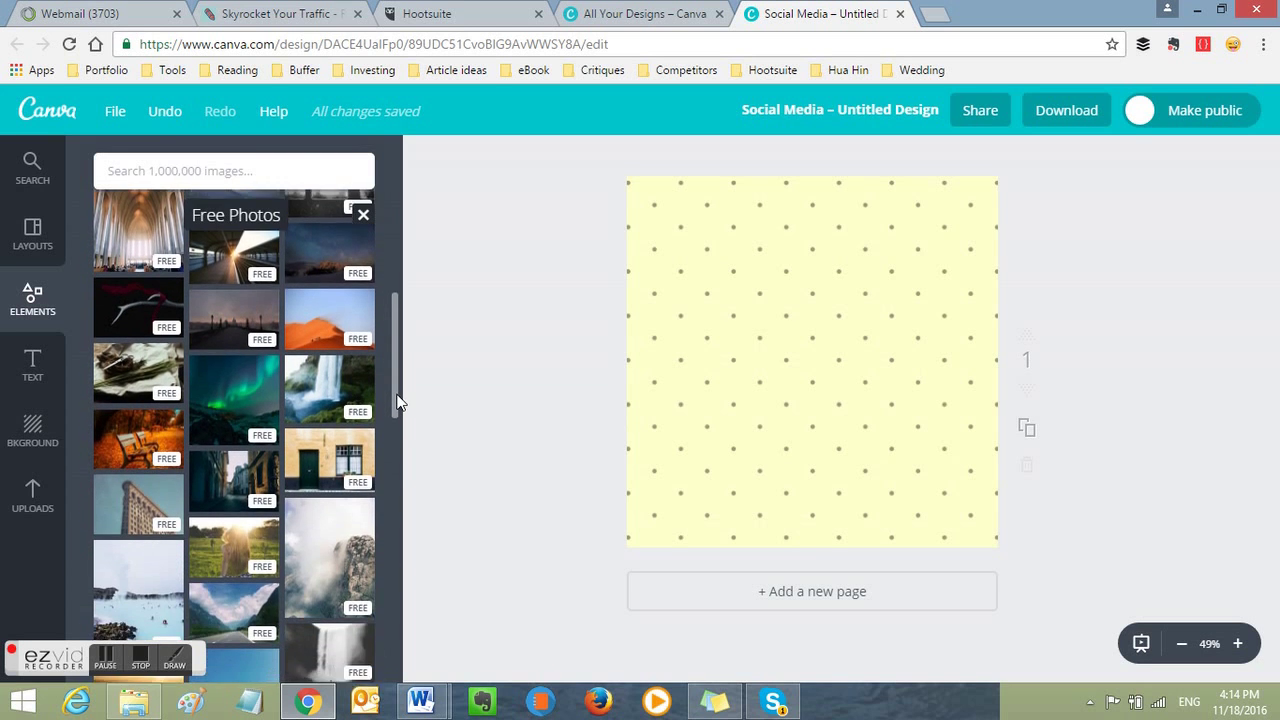
left_click_drag(397, 402, 386, 219)
left_click(134, 280)
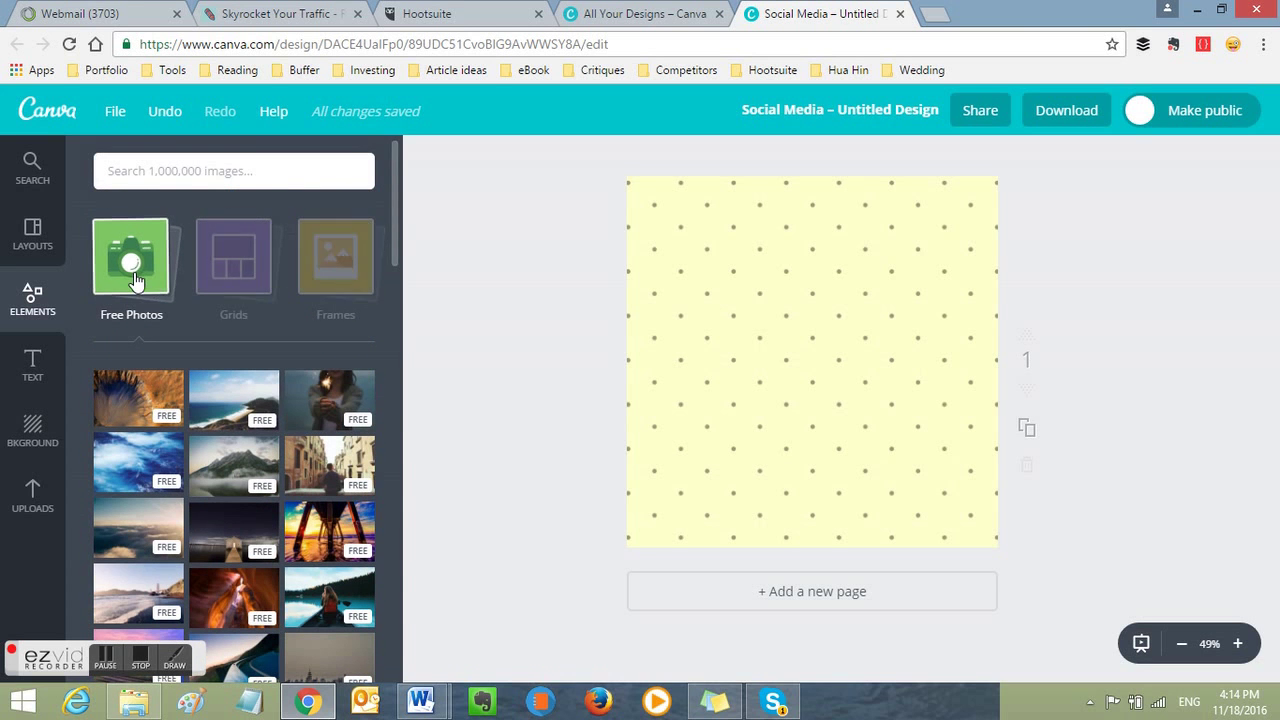
Step: View the available photo grids among the design elements and close that category again
left_click(229, 274)
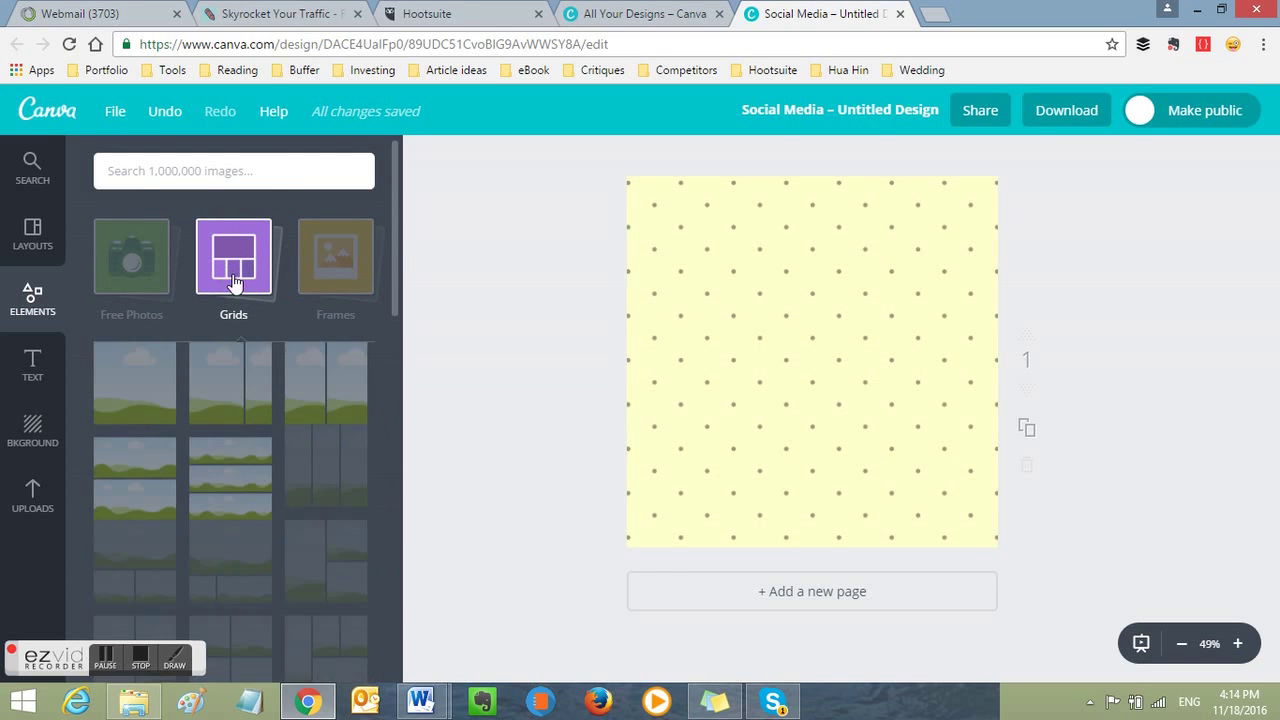
left_click_drag(396, 252, 397, 205)
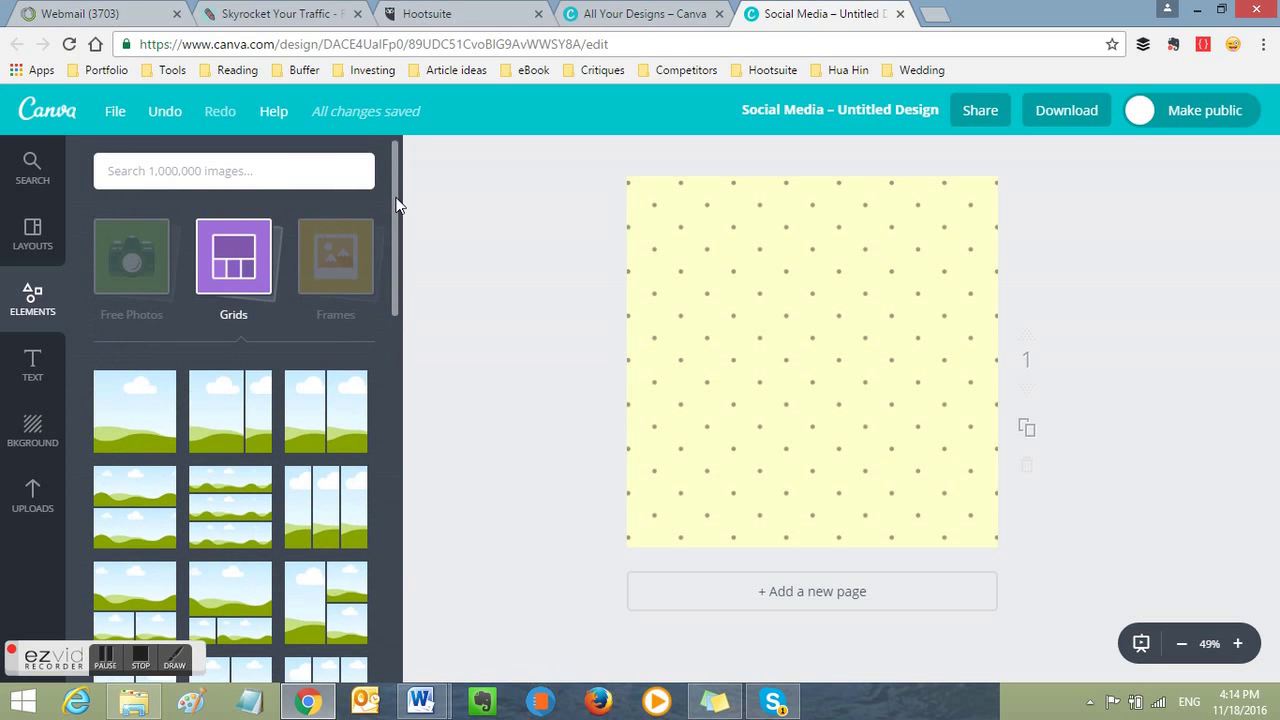
left_click(233, 262)
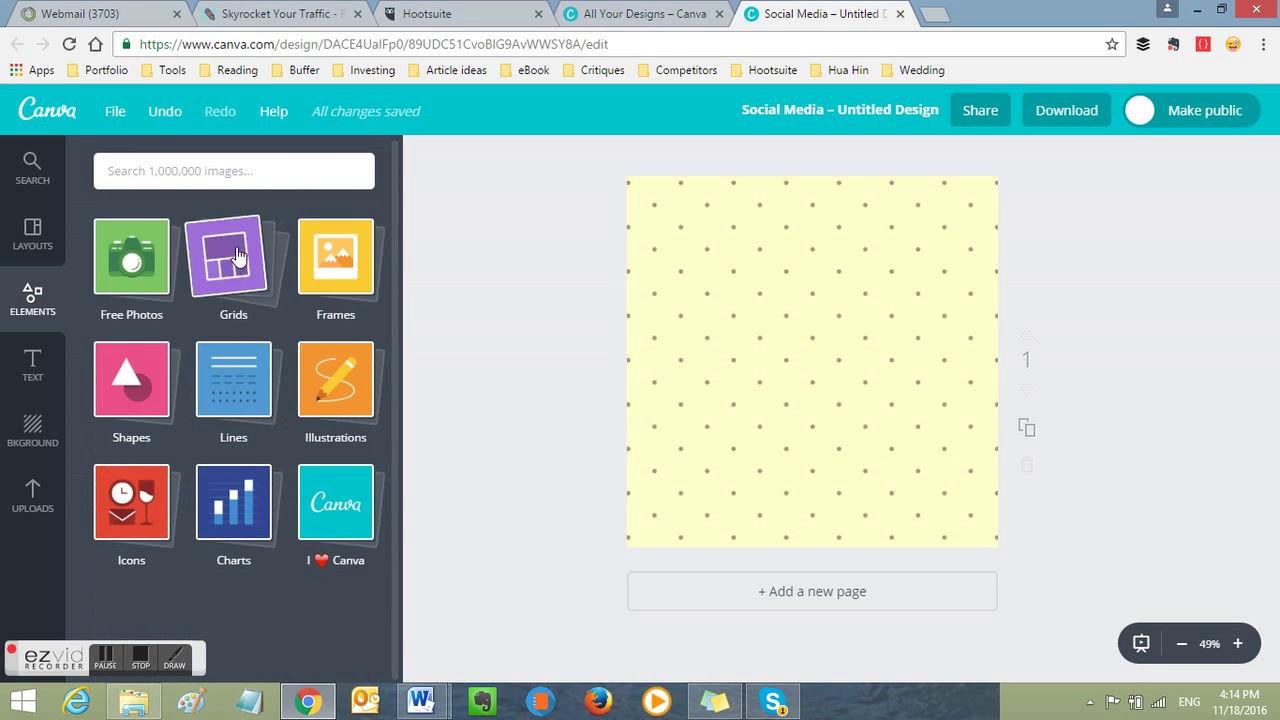
Step: Browse the picture frames among the design elements and close that category again
left_click(335, 257)
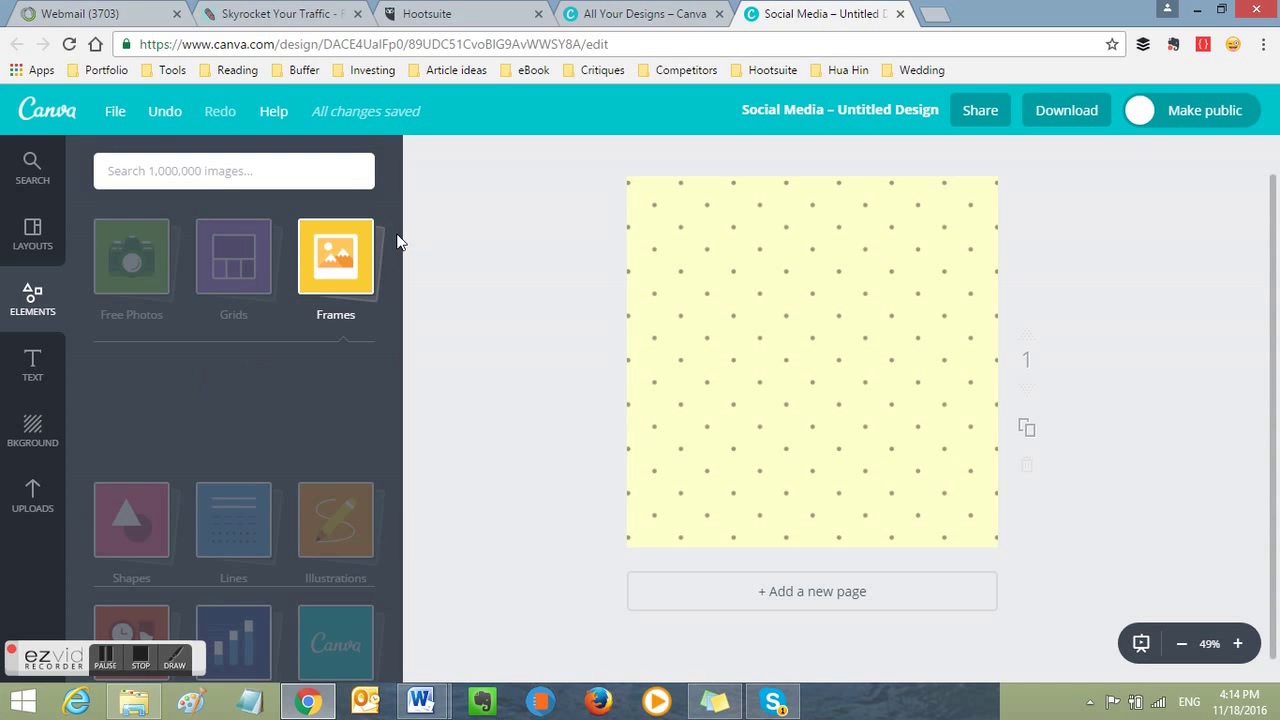
left_click_drag(397, 277, 390, 456)
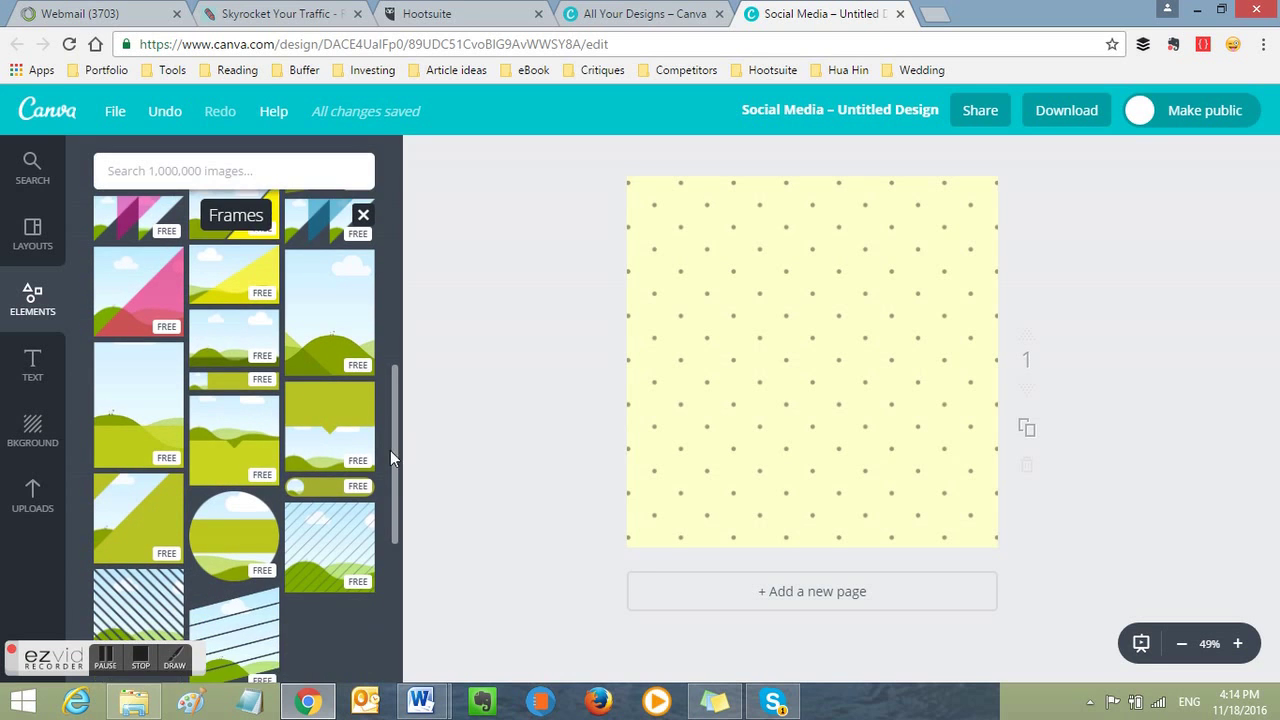
left_click(397, 396)
left_click(362, 266)
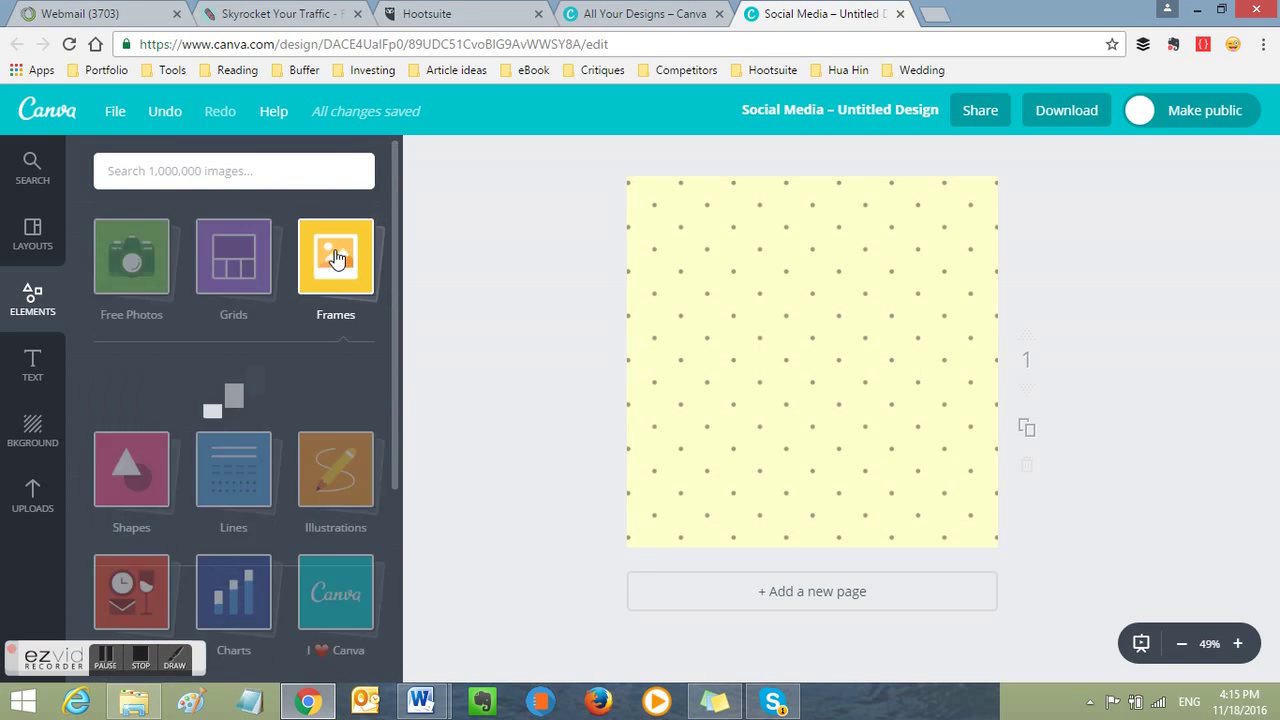
left_click(397, 295)
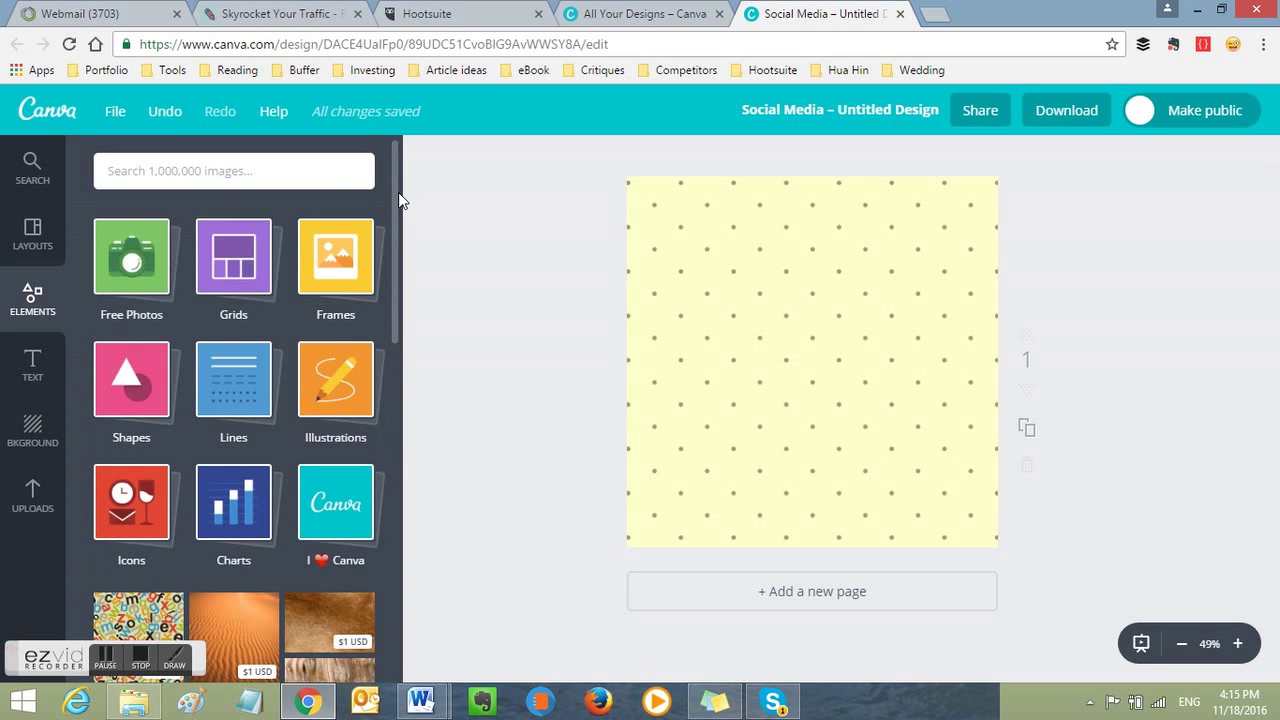
Step: Browse the free shapes among the design elements and return to the start of the collection
left_click(115, 360)
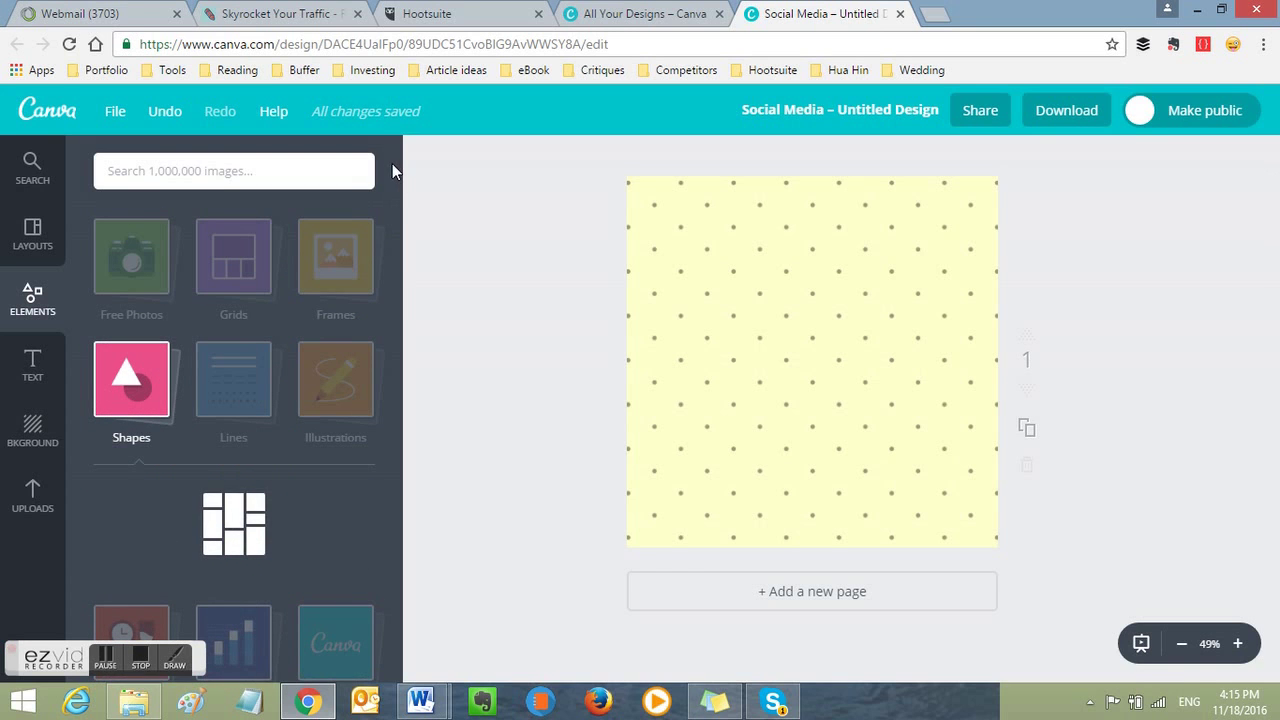
left_click_drag(396, 173, 396, 318)
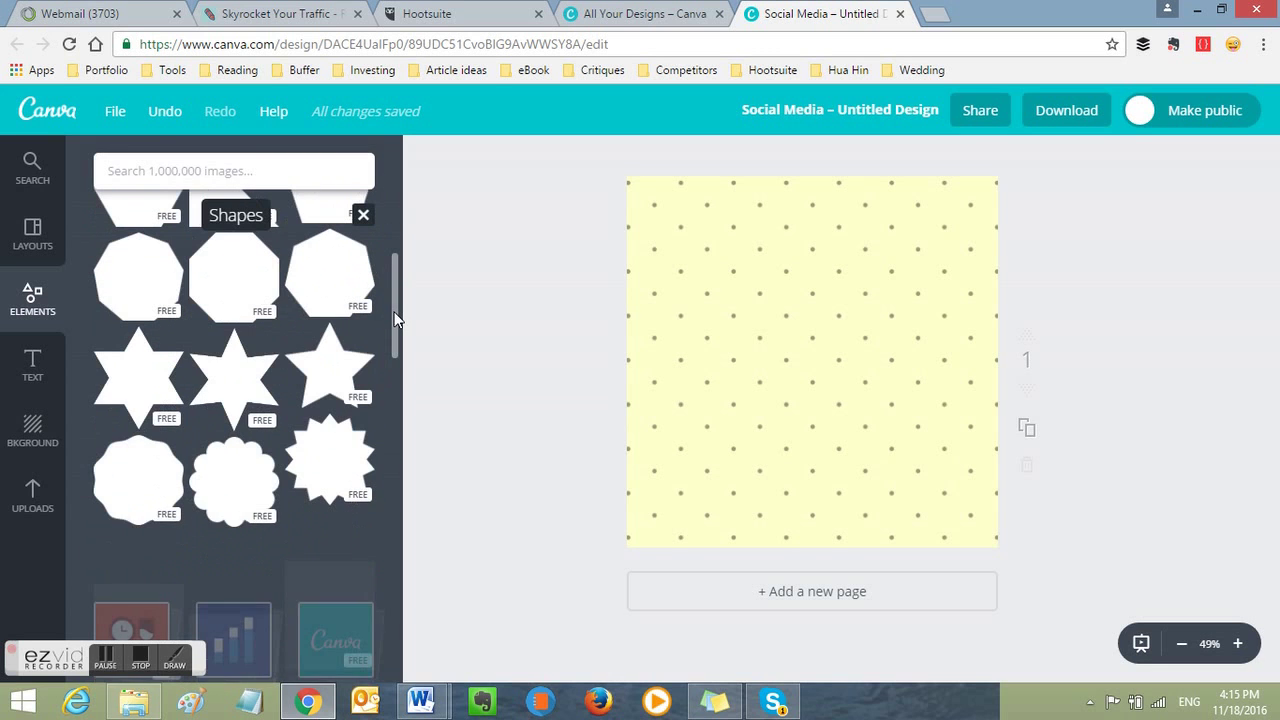
scroll(396, 316, "up", 5)
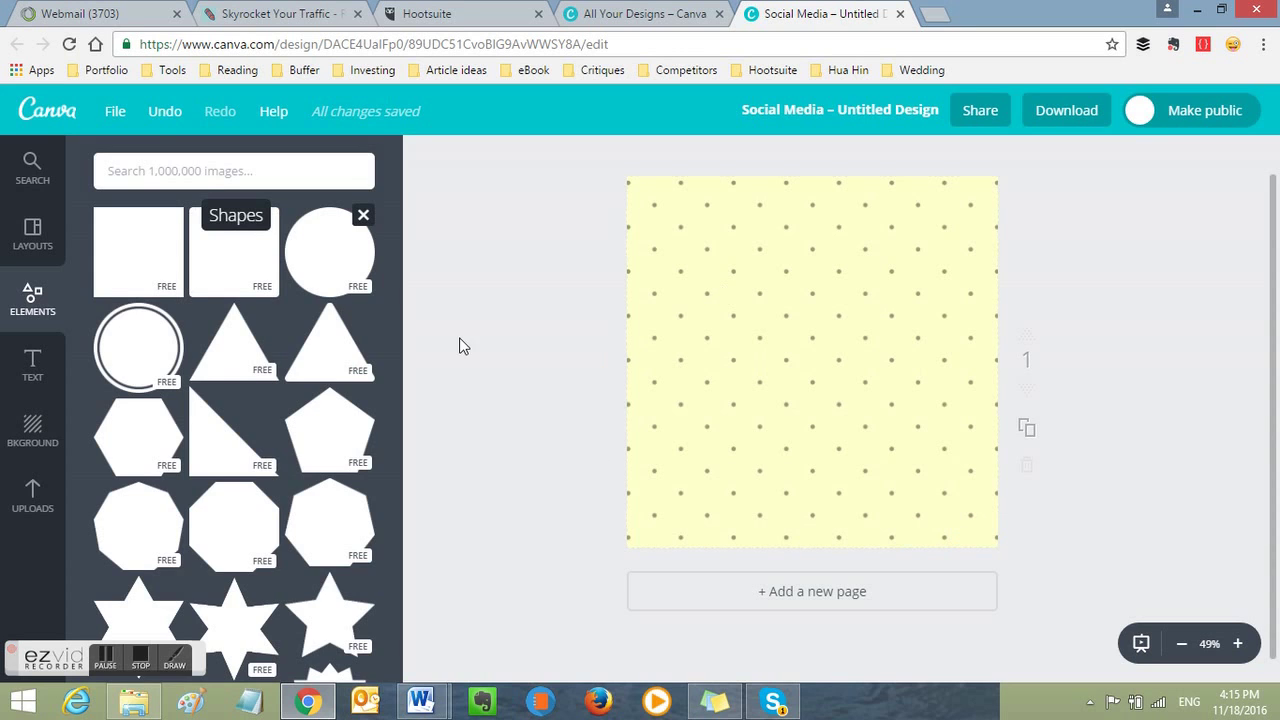
Step: Add the free rounded square to the design and enlarge it at two opposite corners, leaving a narrow border of dotted background
left_click(245, 265)
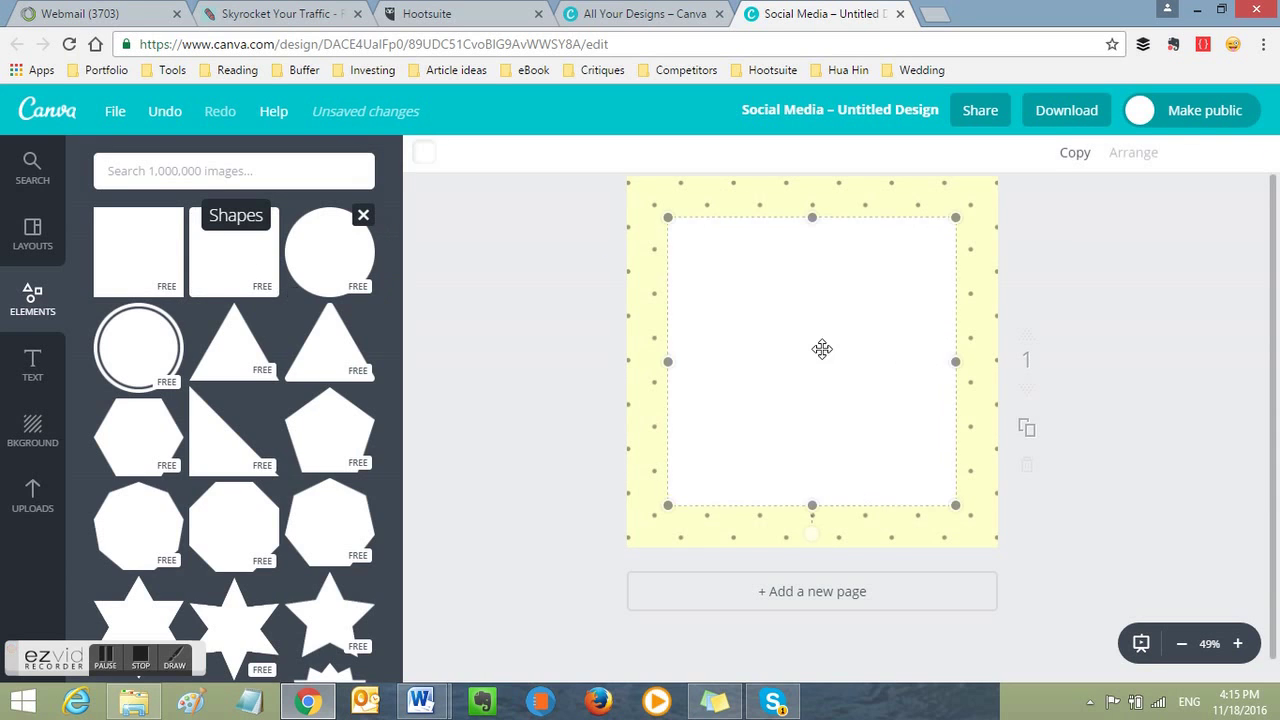
left_click_drag(657, 208, 651, 202)
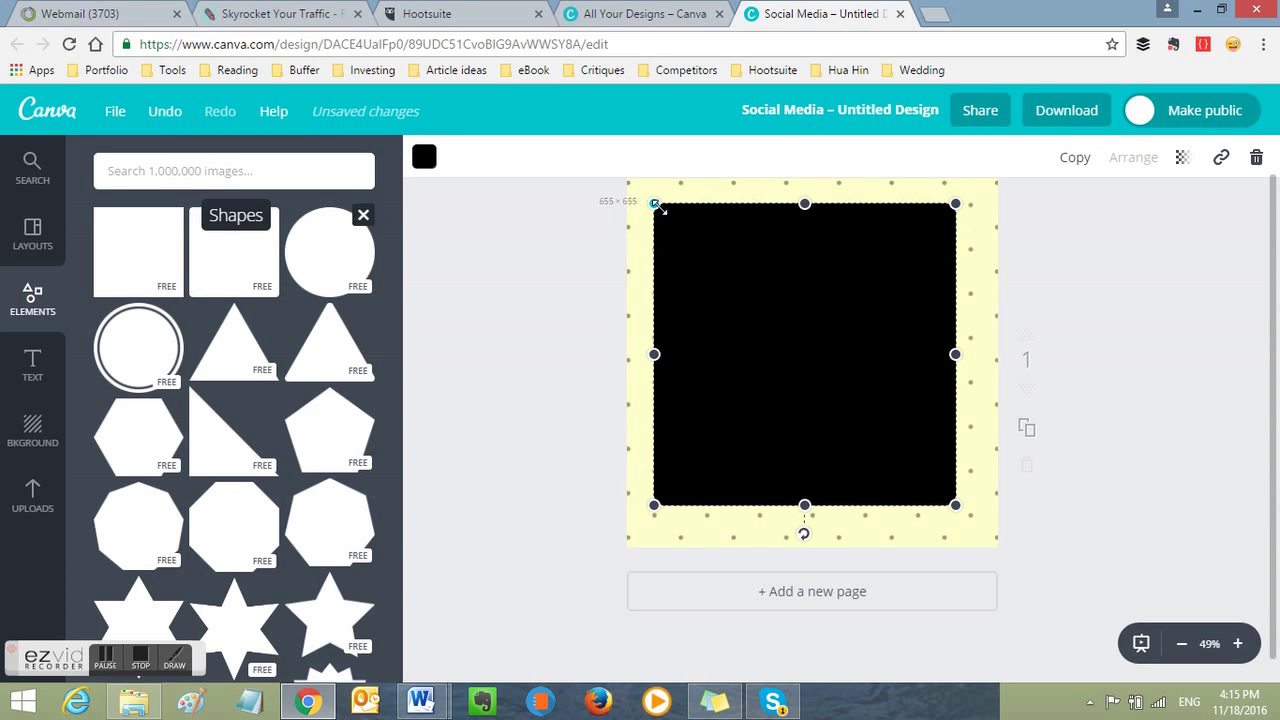
left_click_drag(957, 507, 975, 524)
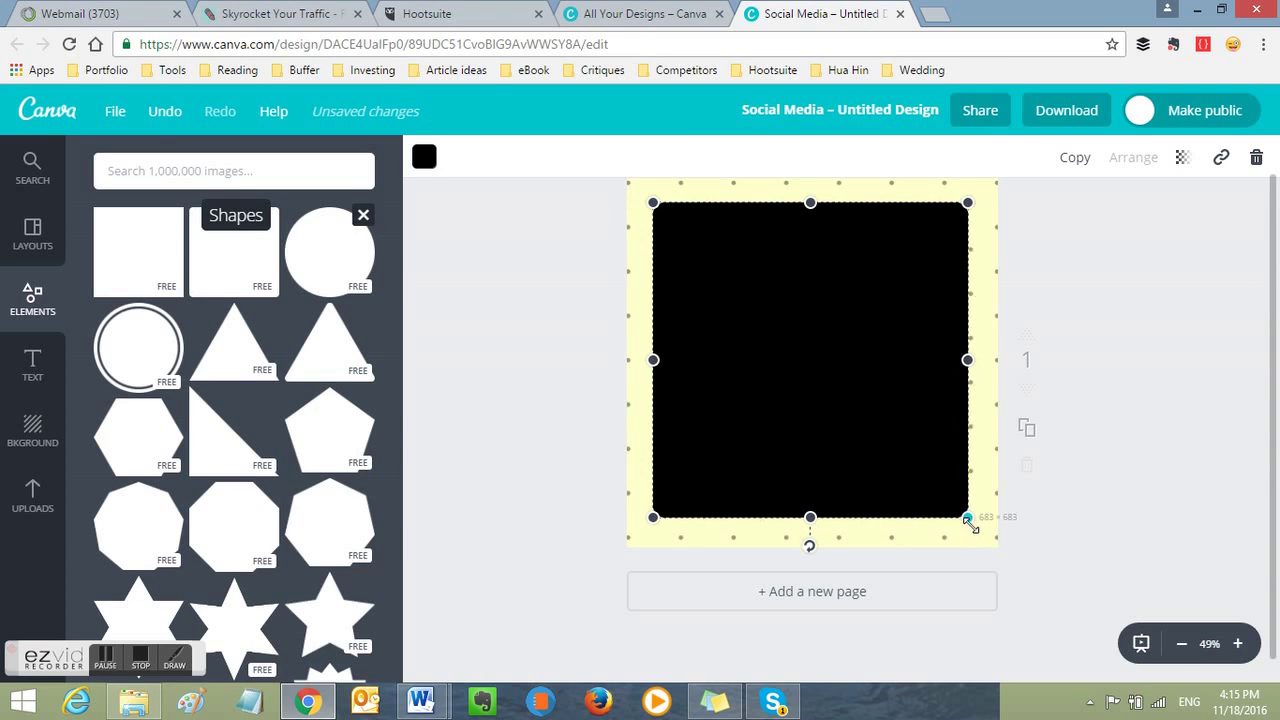
Step: Recolour the rounded square white using the default palette
left_click(424, 158)
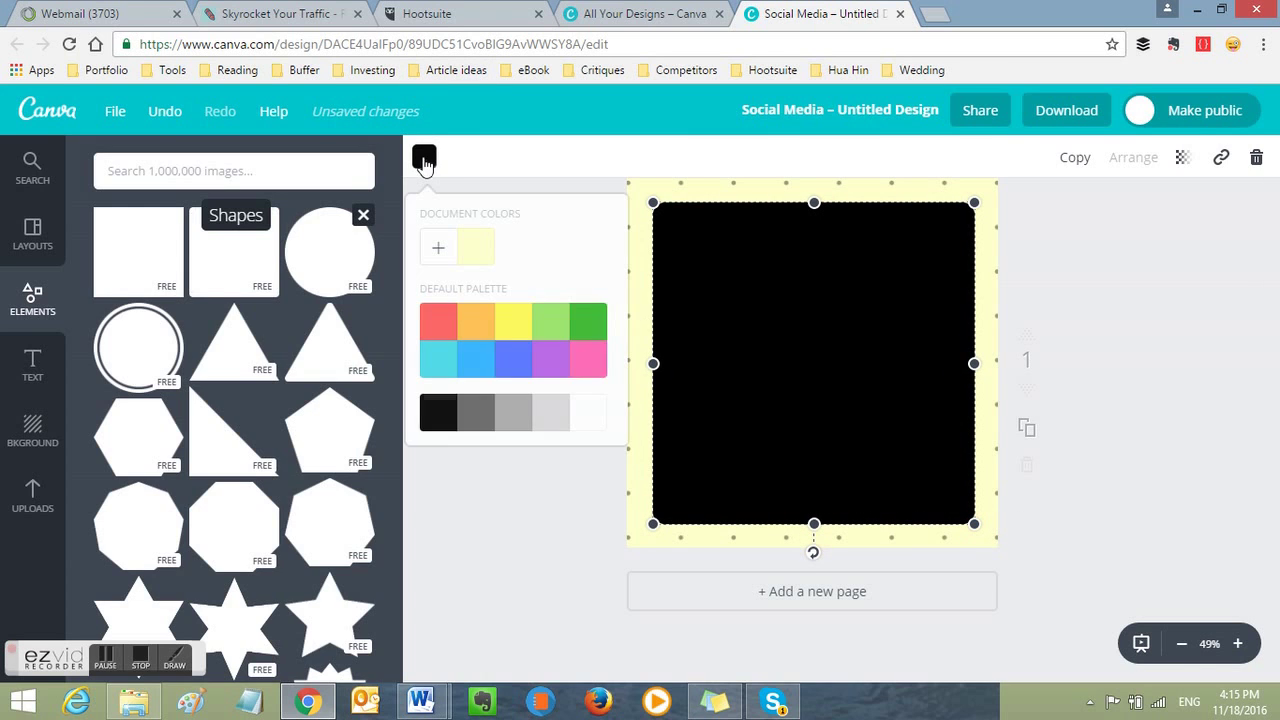
left_click(590, 414)
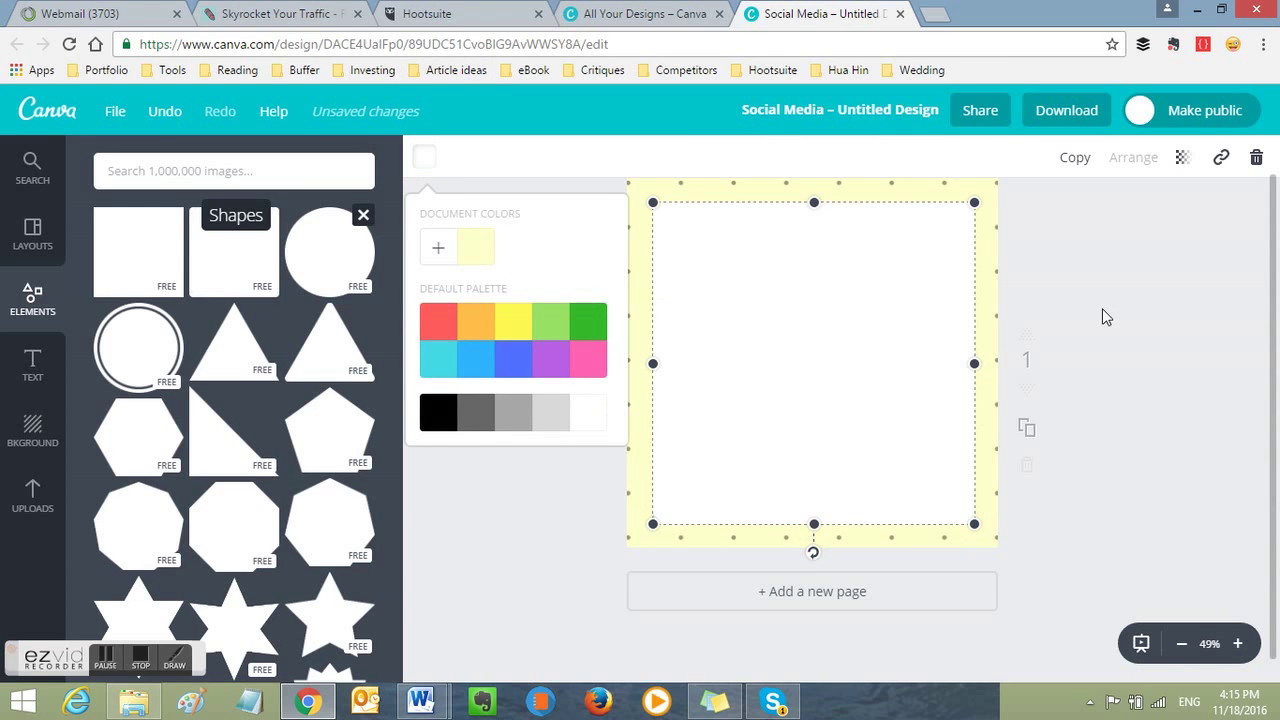
left_click(806, 291)
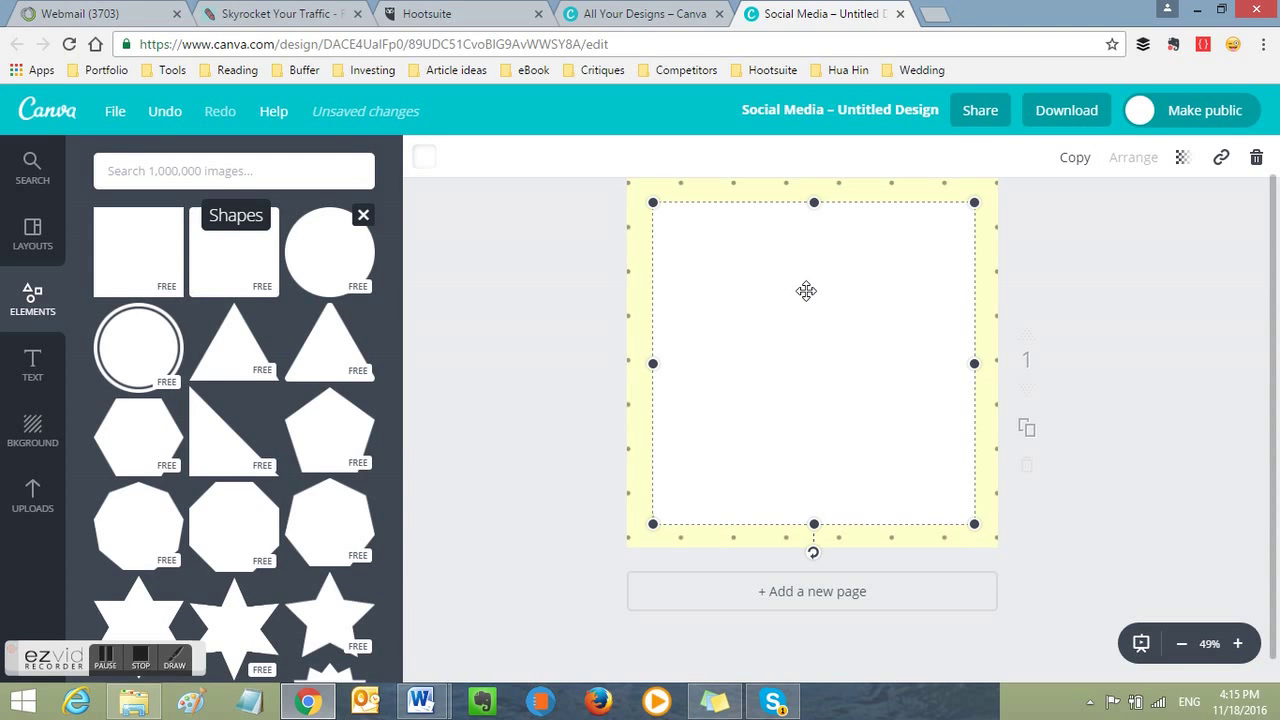
Step: Make the white rounded square semi-transparent and centre it over the dotted background
left_click(1182, 160)
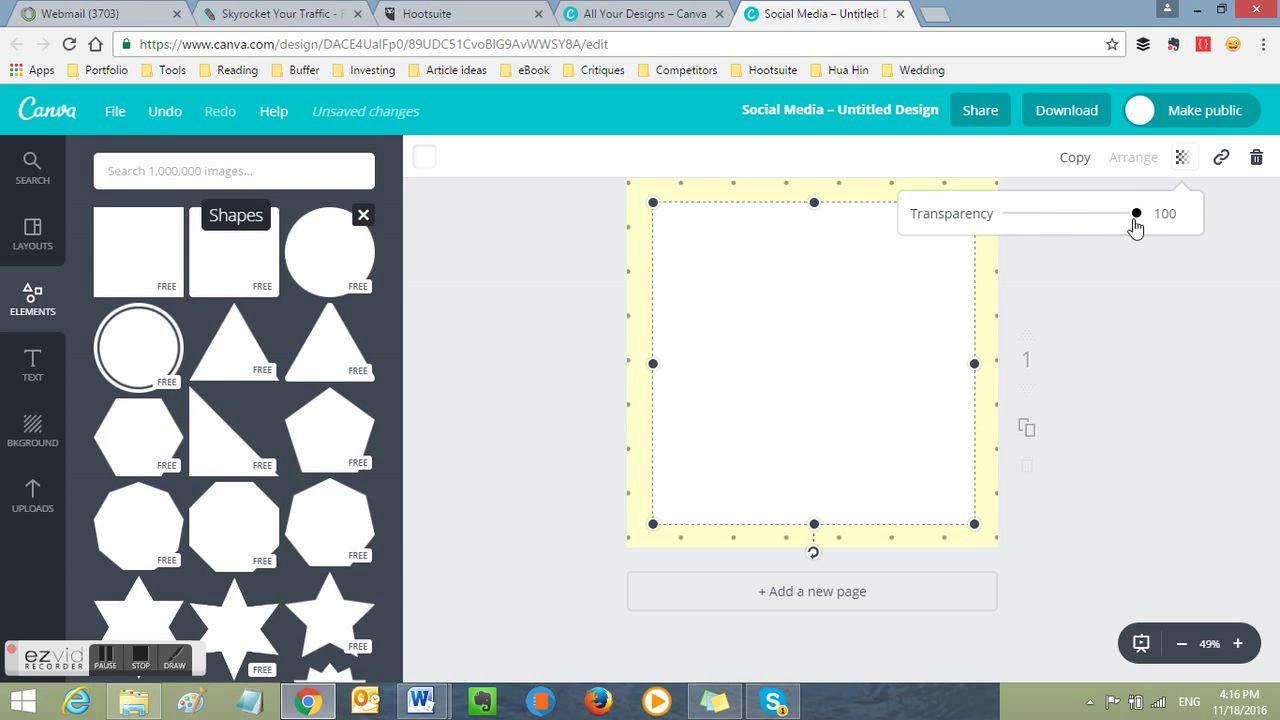
left_click_drag(1137, 220, 1067, 228)
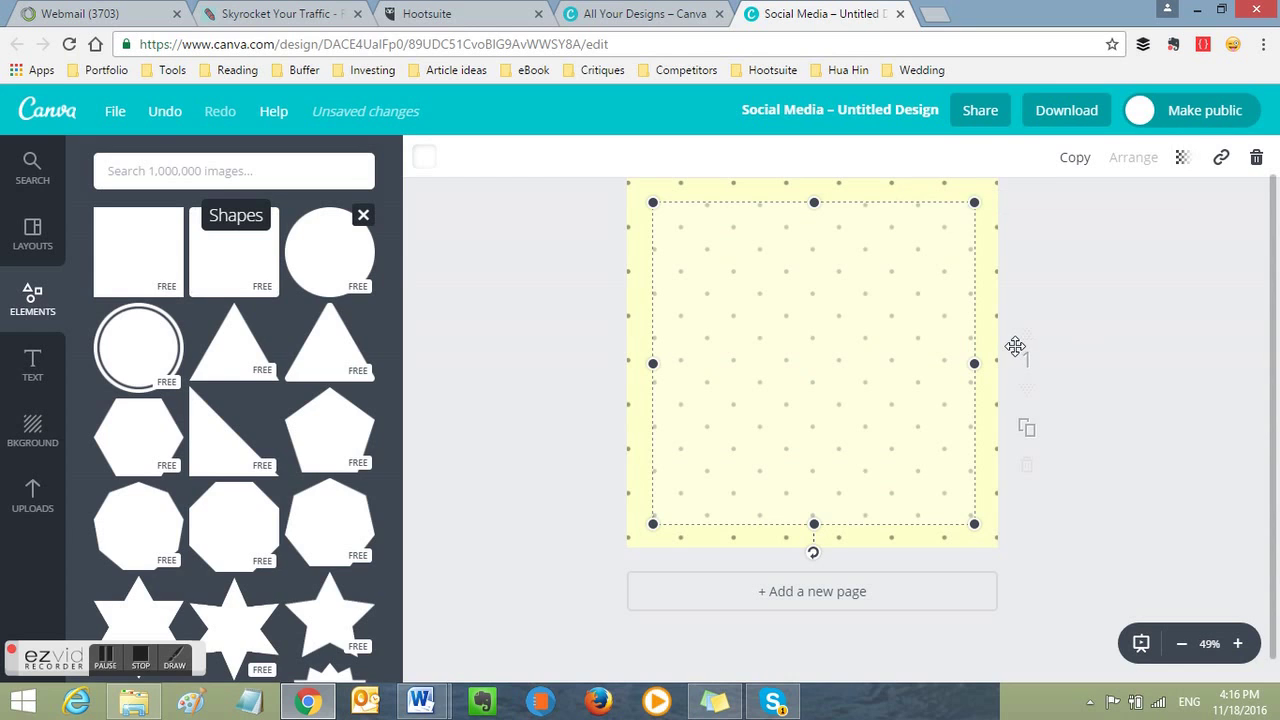
left_click_drag(825, 338, 810, 336)
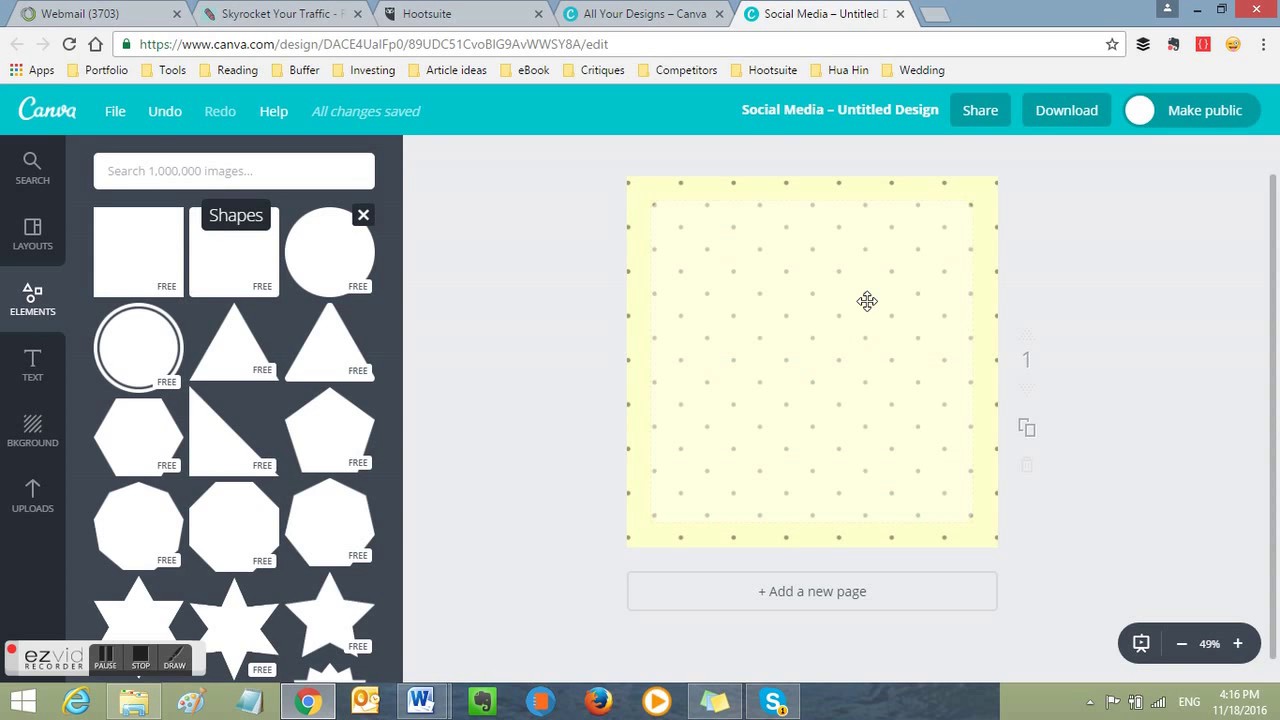
Step: Delete the semi-transparent white square from the design and close the Shapes category
left_click(867, 301)
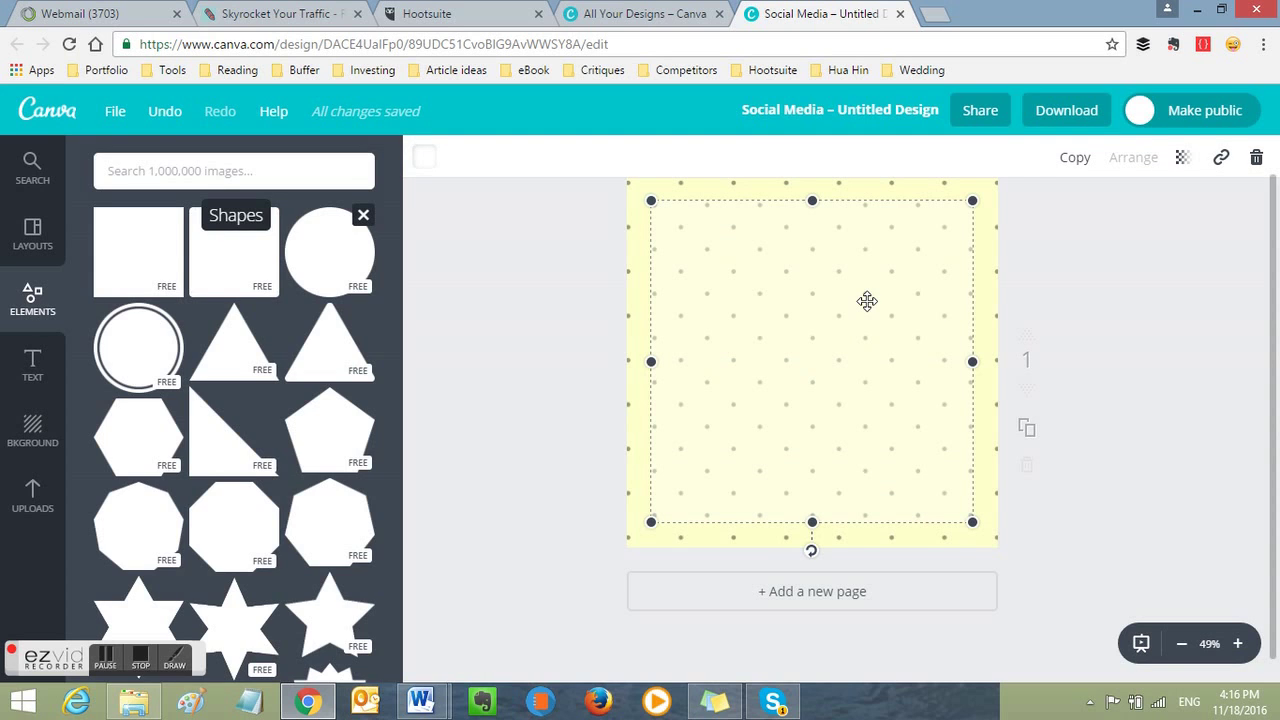
key("Delete")
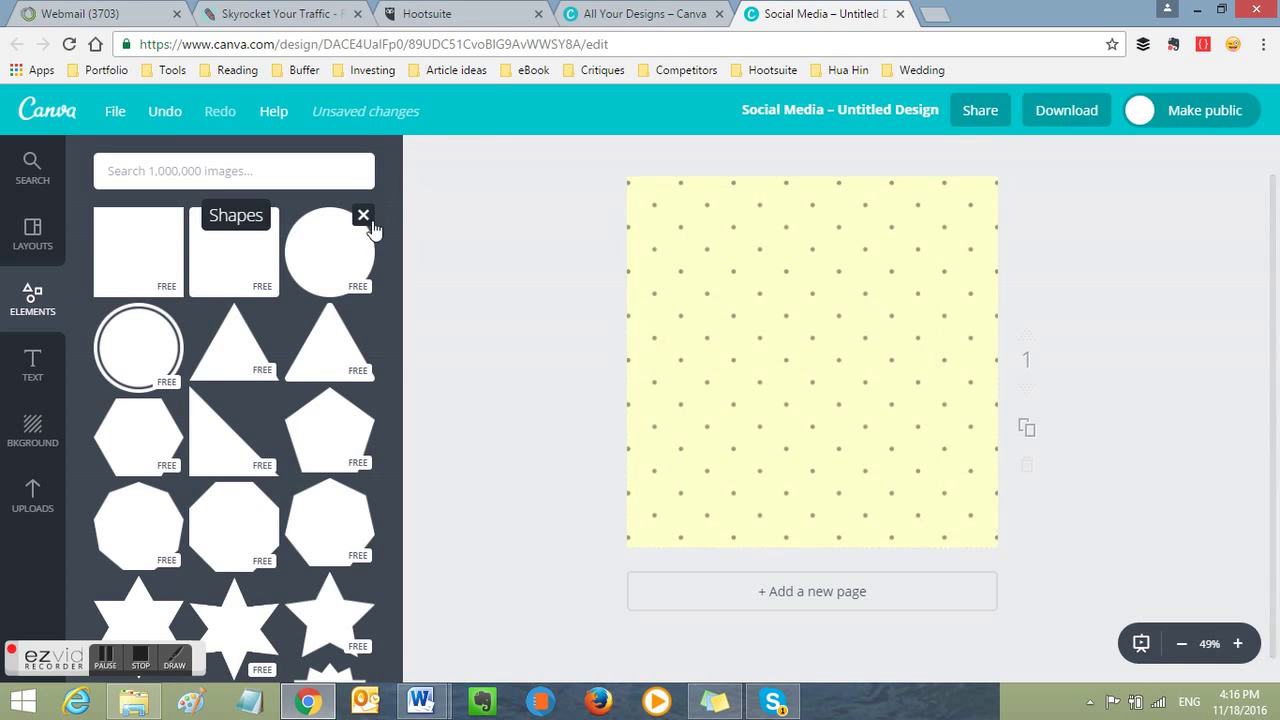
left_click(364, 219)
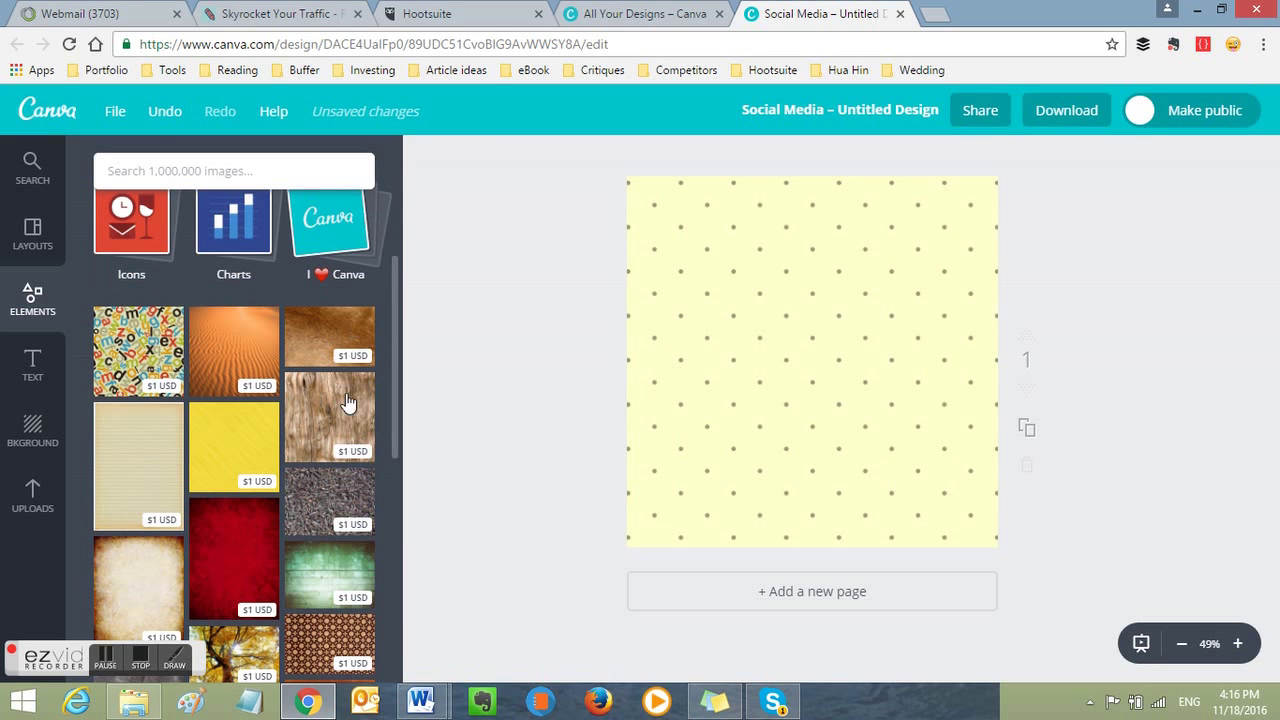
Step: Browse the free lines among the design elements and close that category again
left_click_drag(395, 293, 394, 204)
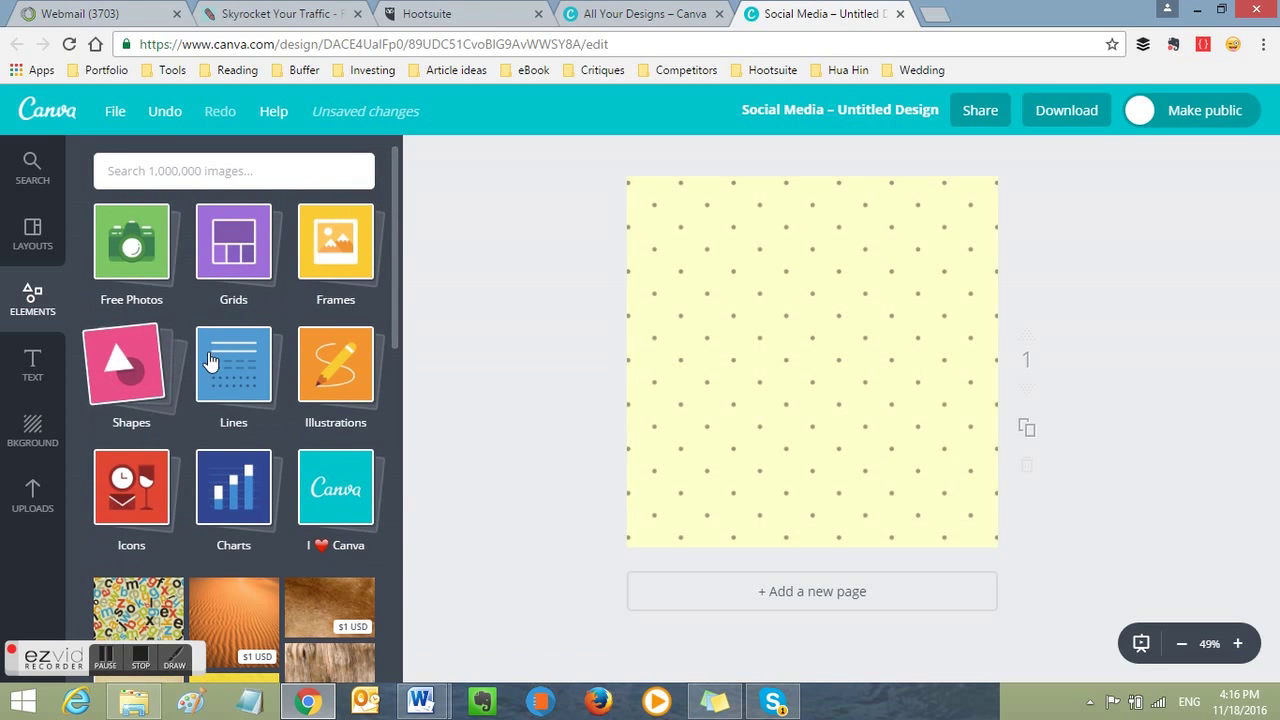
left_click(233, 380)
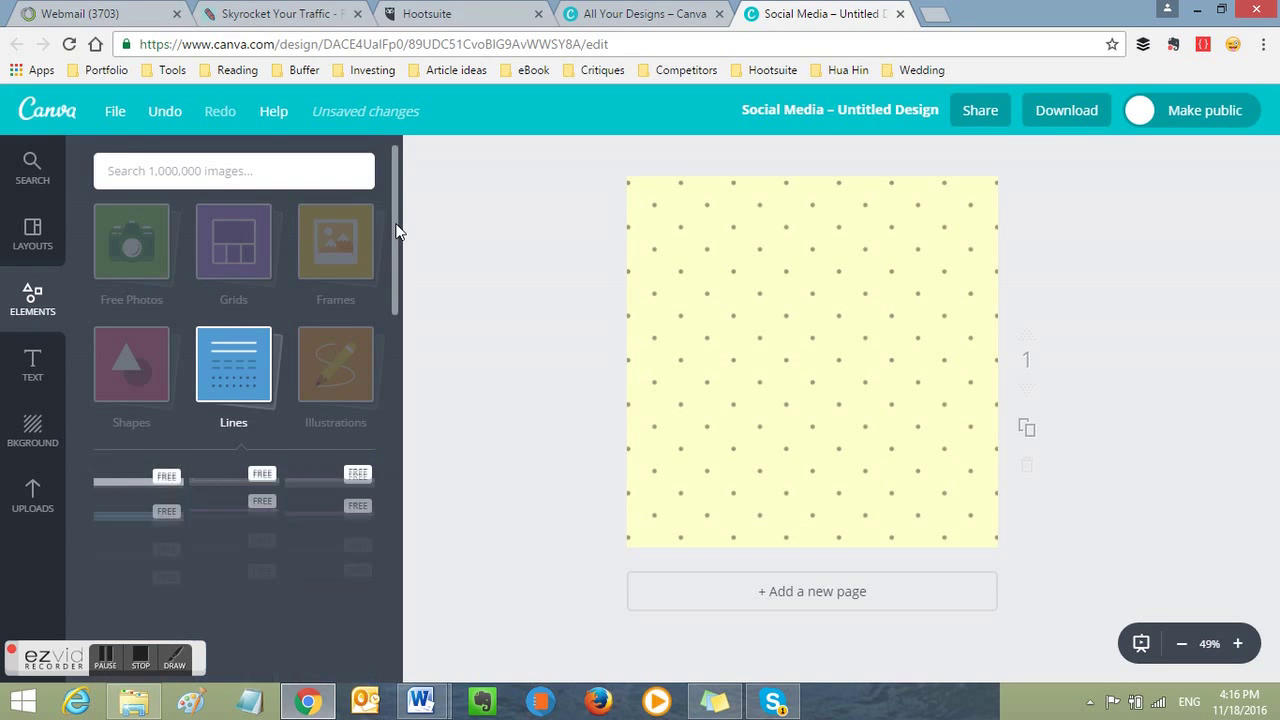
scroll(396, 262, "down", 1)
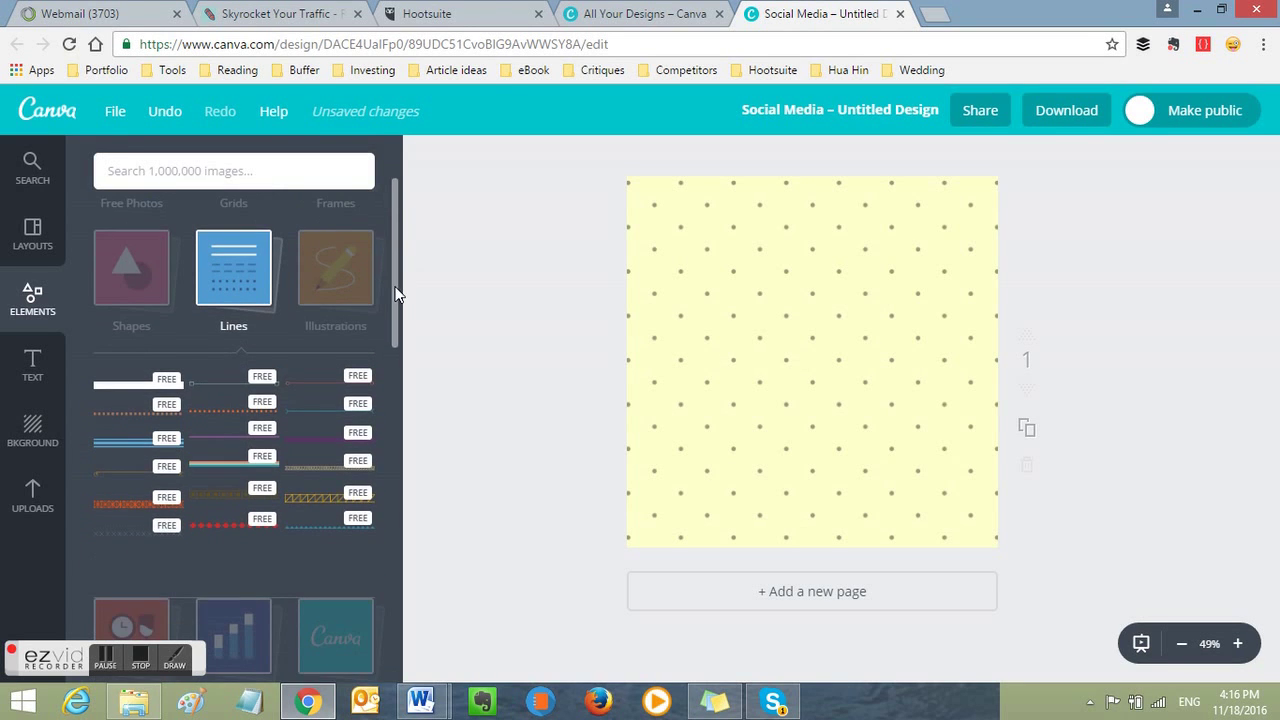
scroll(188, 424, "down", 2)
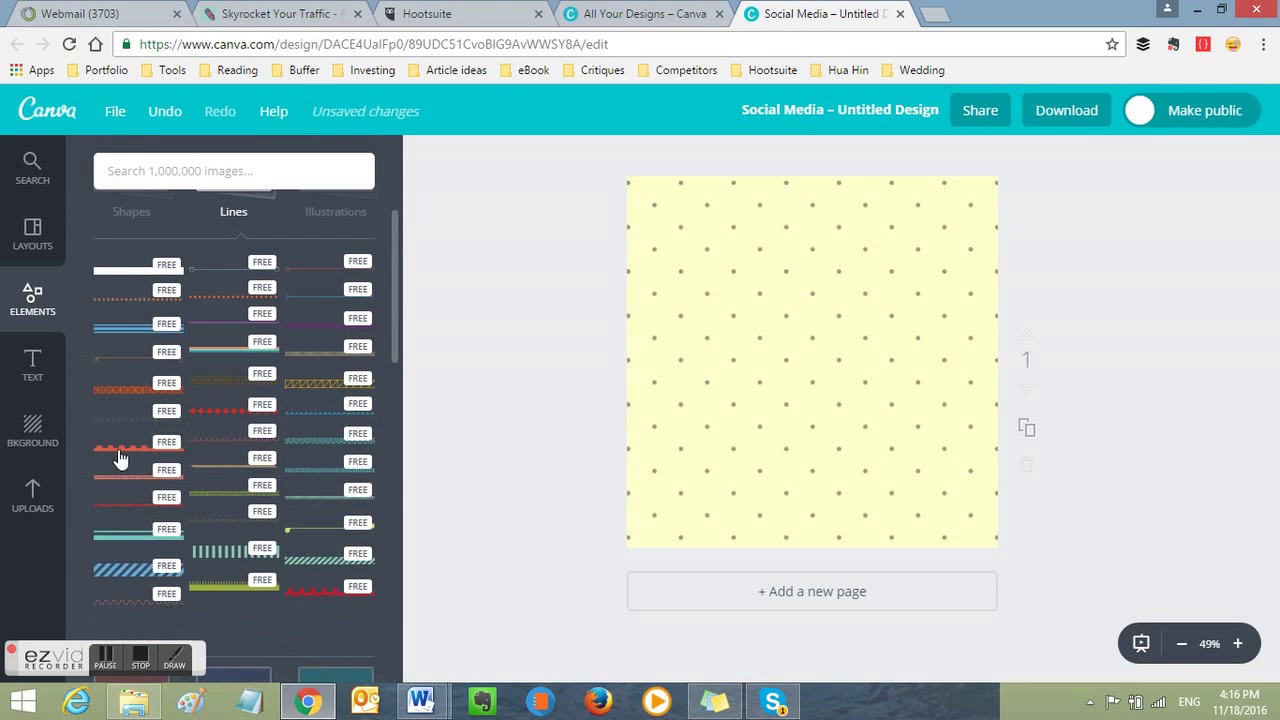
left_click_drag(391, 314, 396, 258)
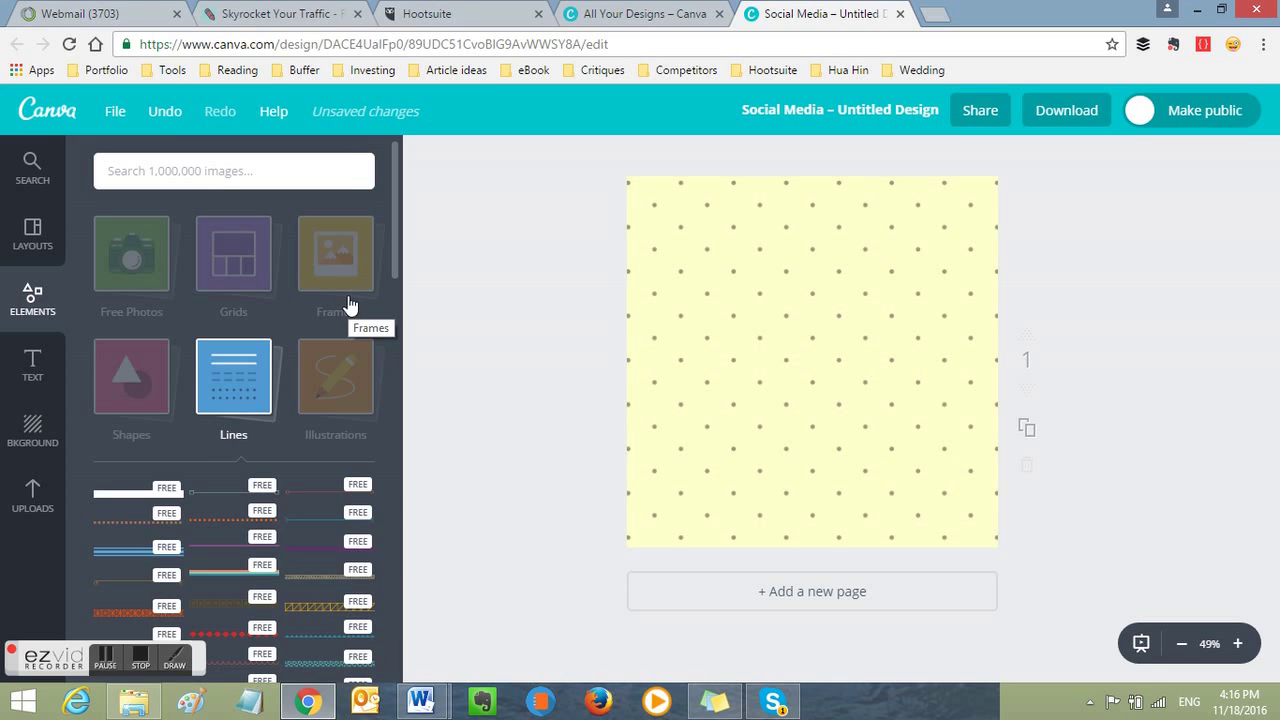
left_click(234, 370)
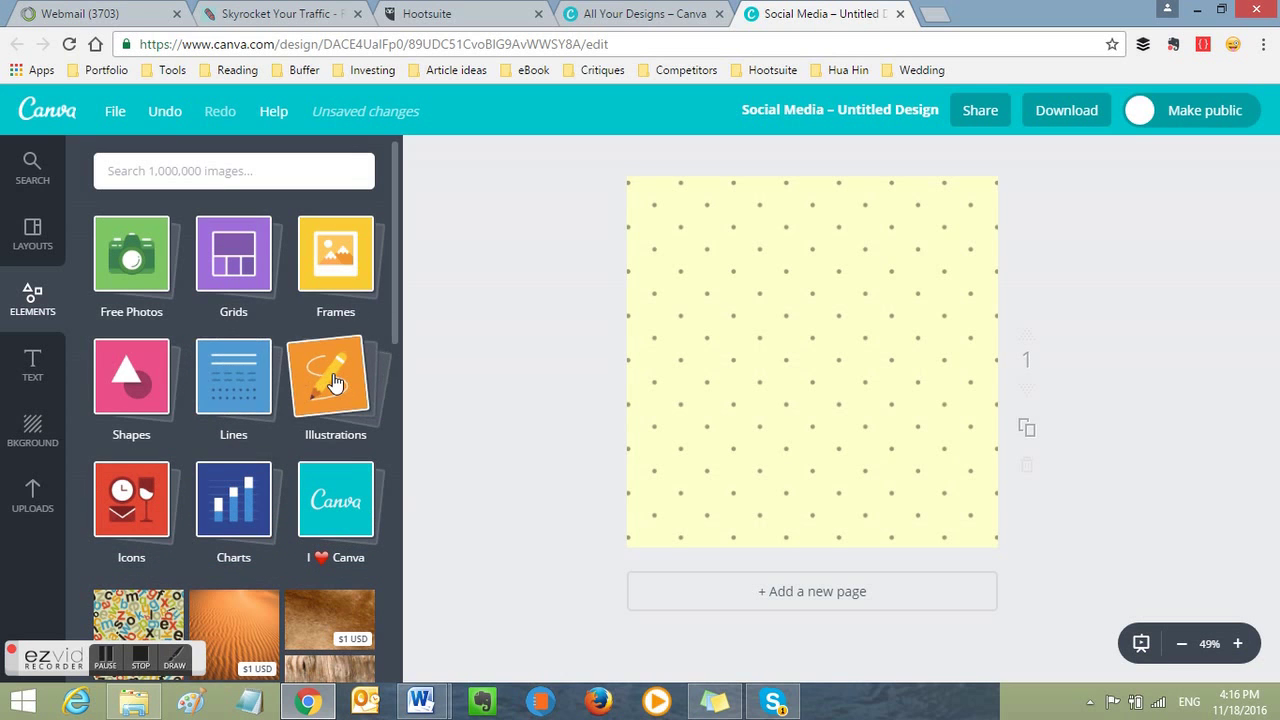
Step: Look through the free illustrations among the design elements and close that category again
left_click(333, 381)
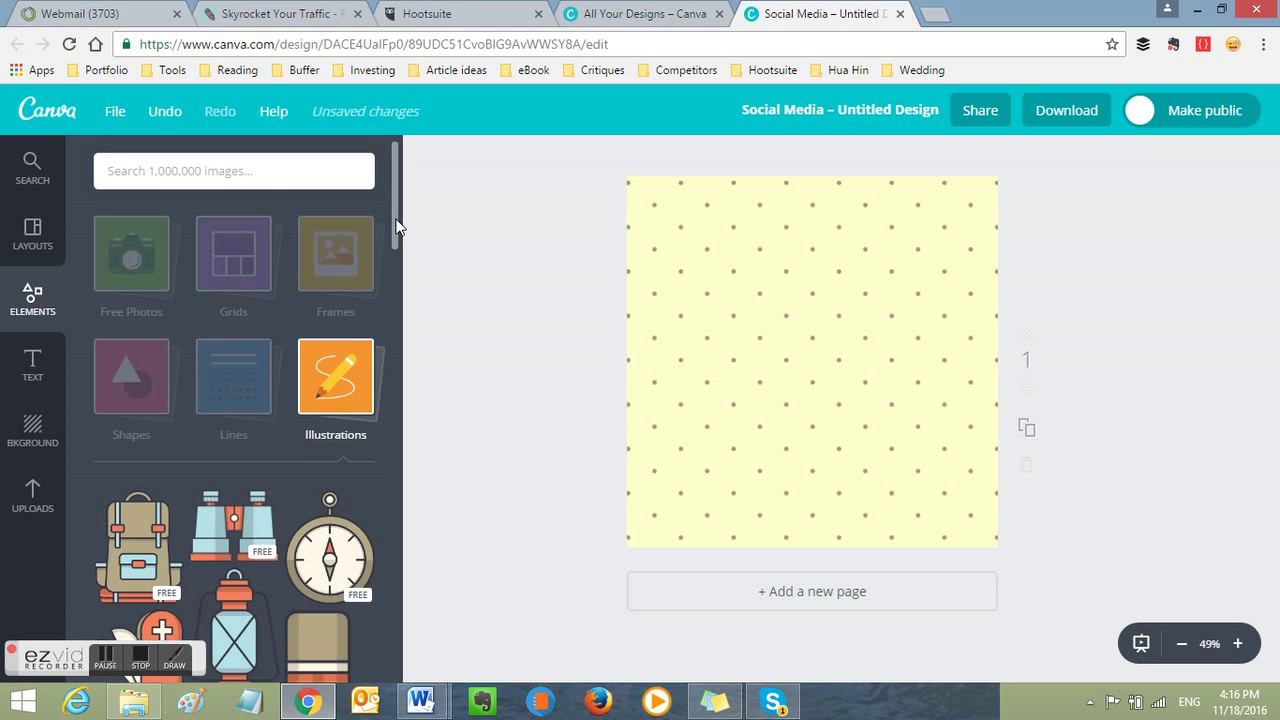
scroll(397, 230, "down", 3)
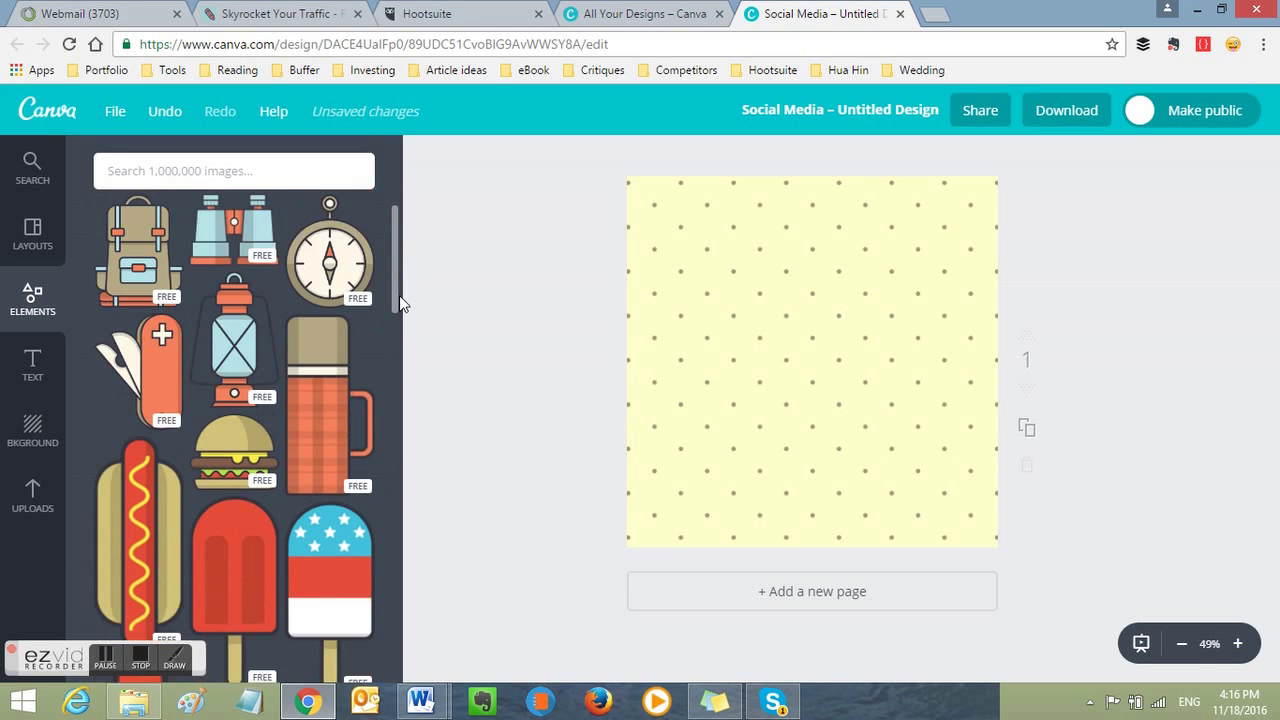
scroll(399, 303, "down", 1)
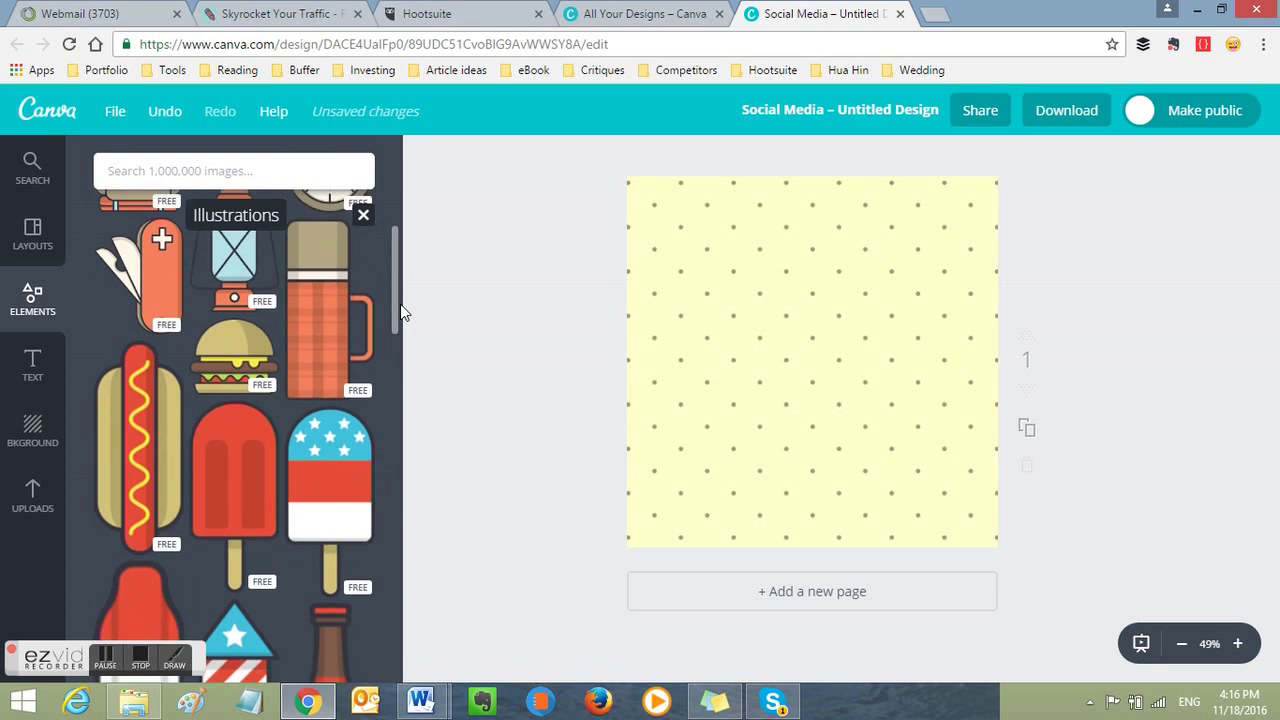
scroll(402, 316, "down", 1)
scroll(404, 360, "down", 2)
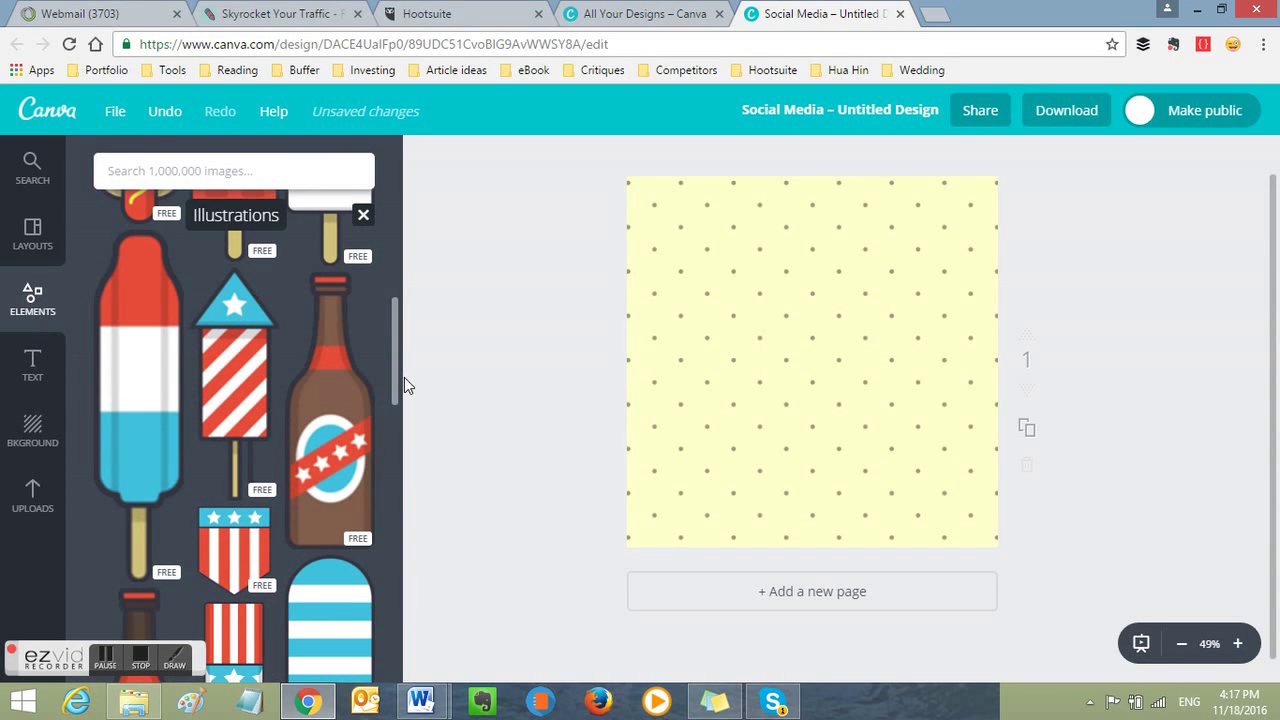
scroll(404, 377, "down", 1)
left_click_drag(395, 370, 396, 437)
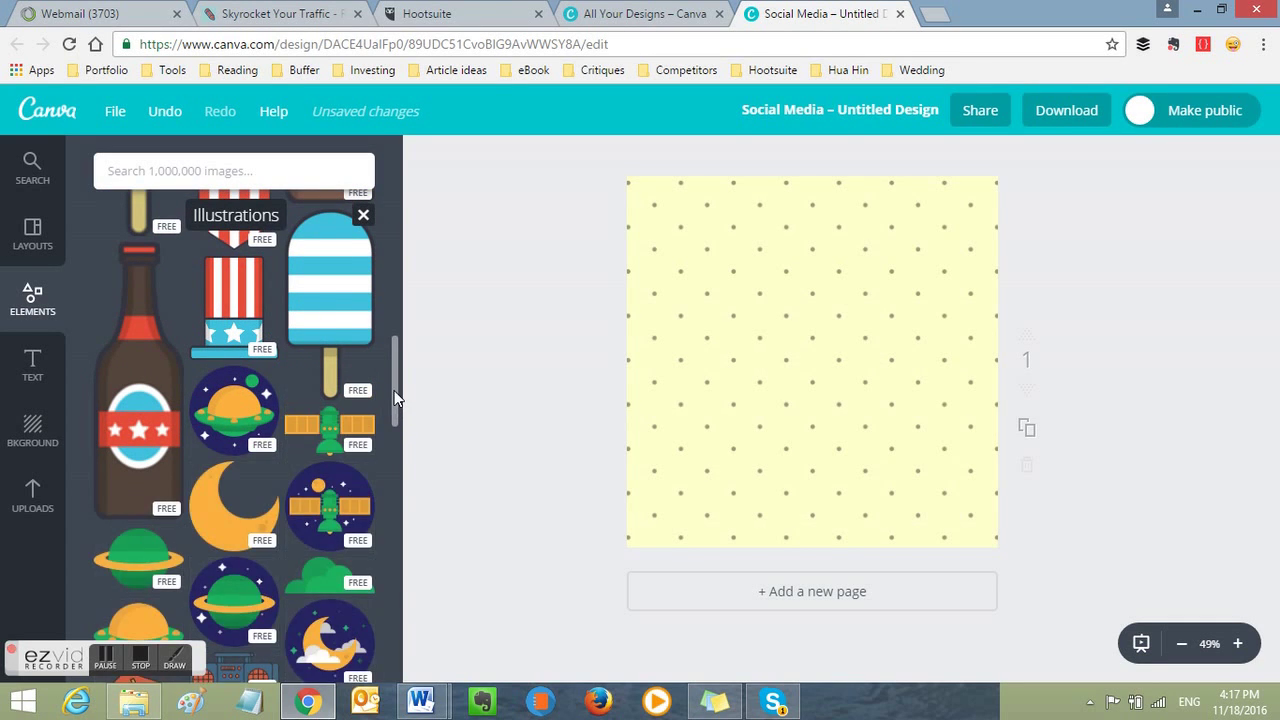
left_click_drag(395, 398, 395, 440)
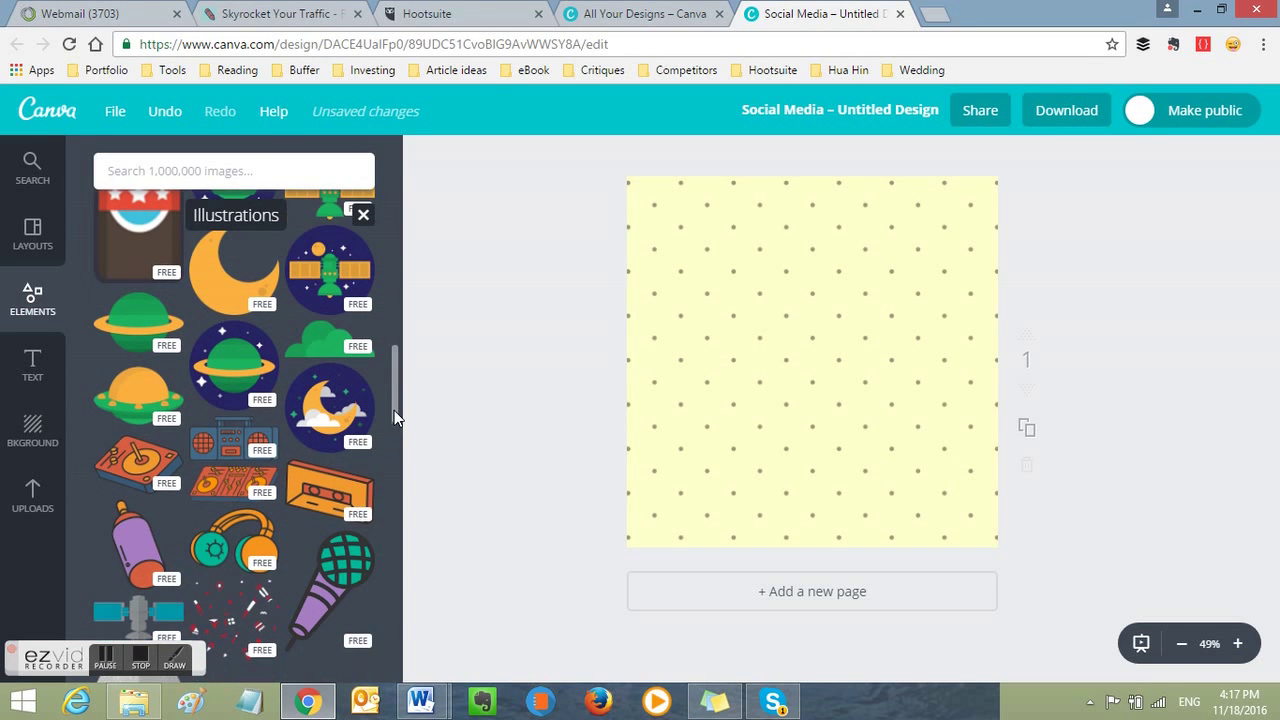
left_click_drag(395, 385, 382, 347)
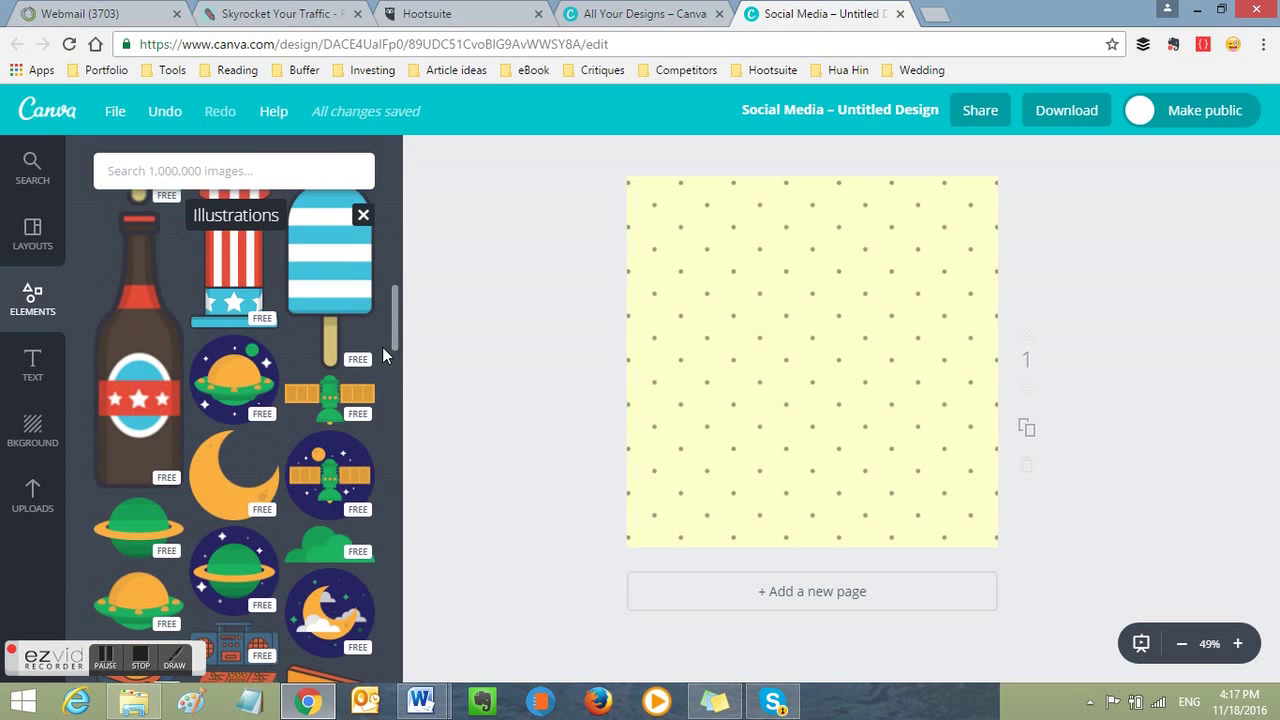
left_click(364, 216)
Step: Open the Icons category among the design elements and look through the free icons
scroll(329, 286, "down", 10)
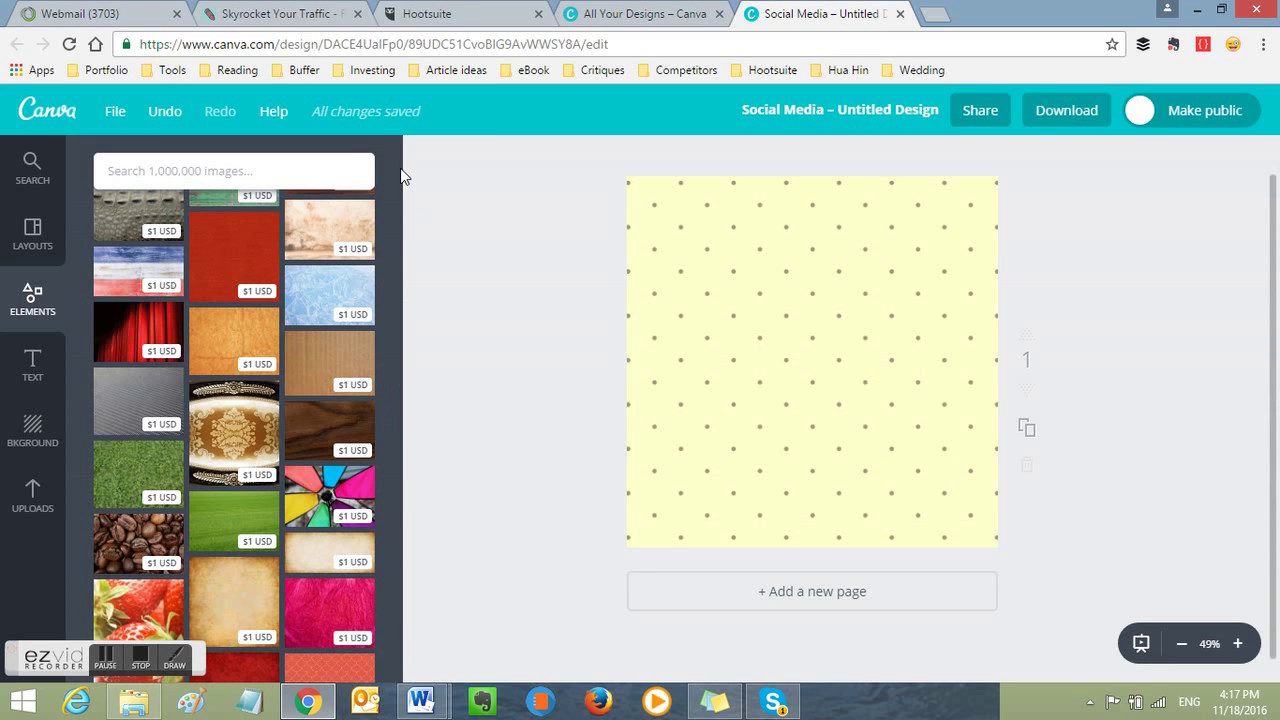
left_click(33, 300)
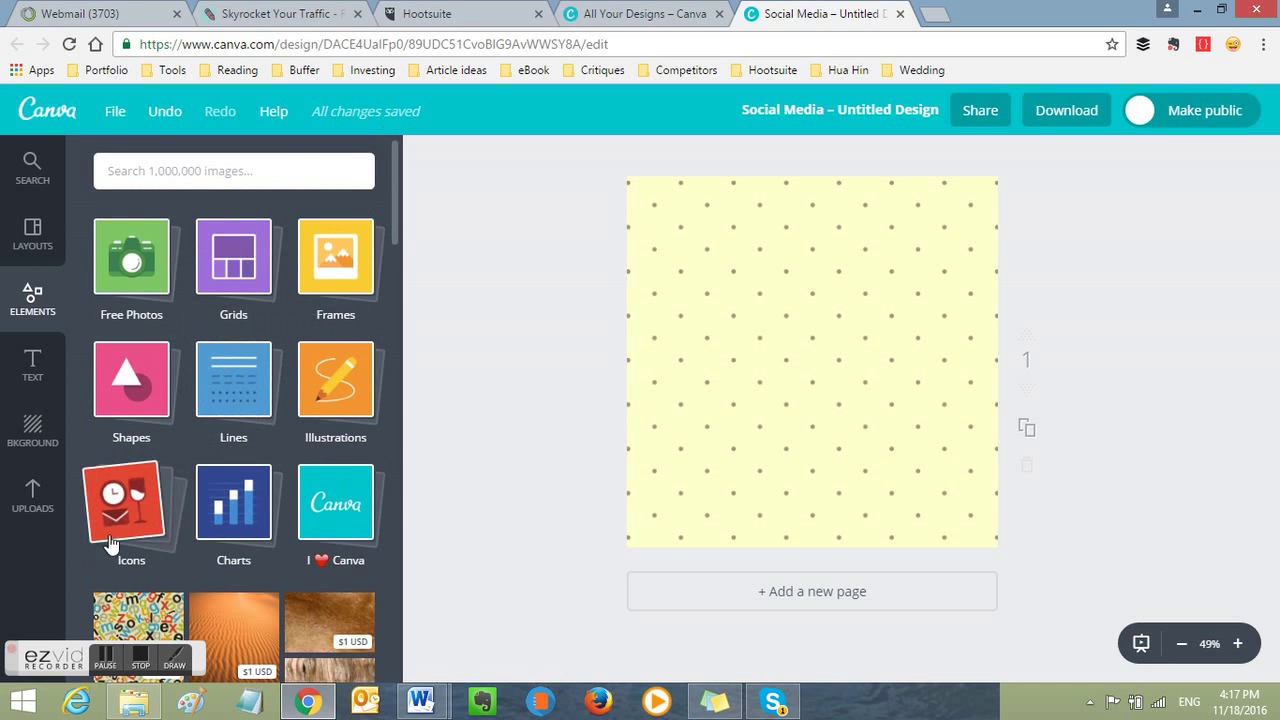
left_click(137, 521)
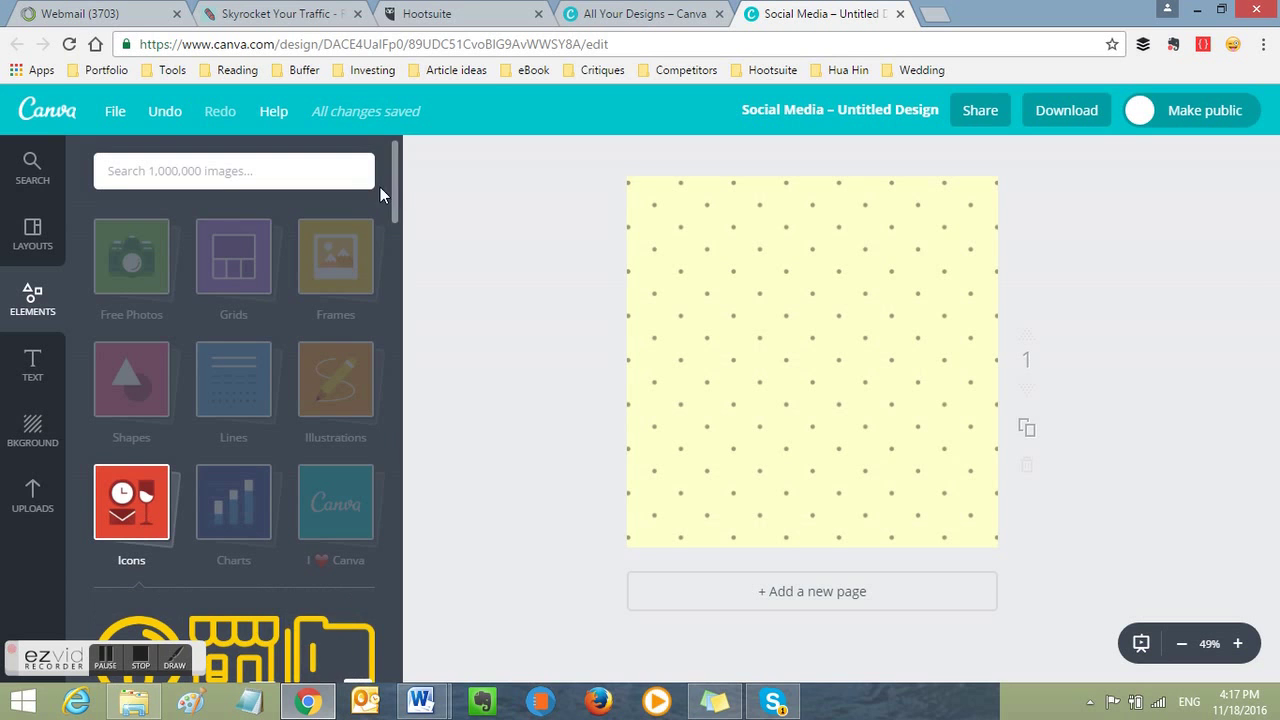
left_click_drag(395, 188, 395, 247)
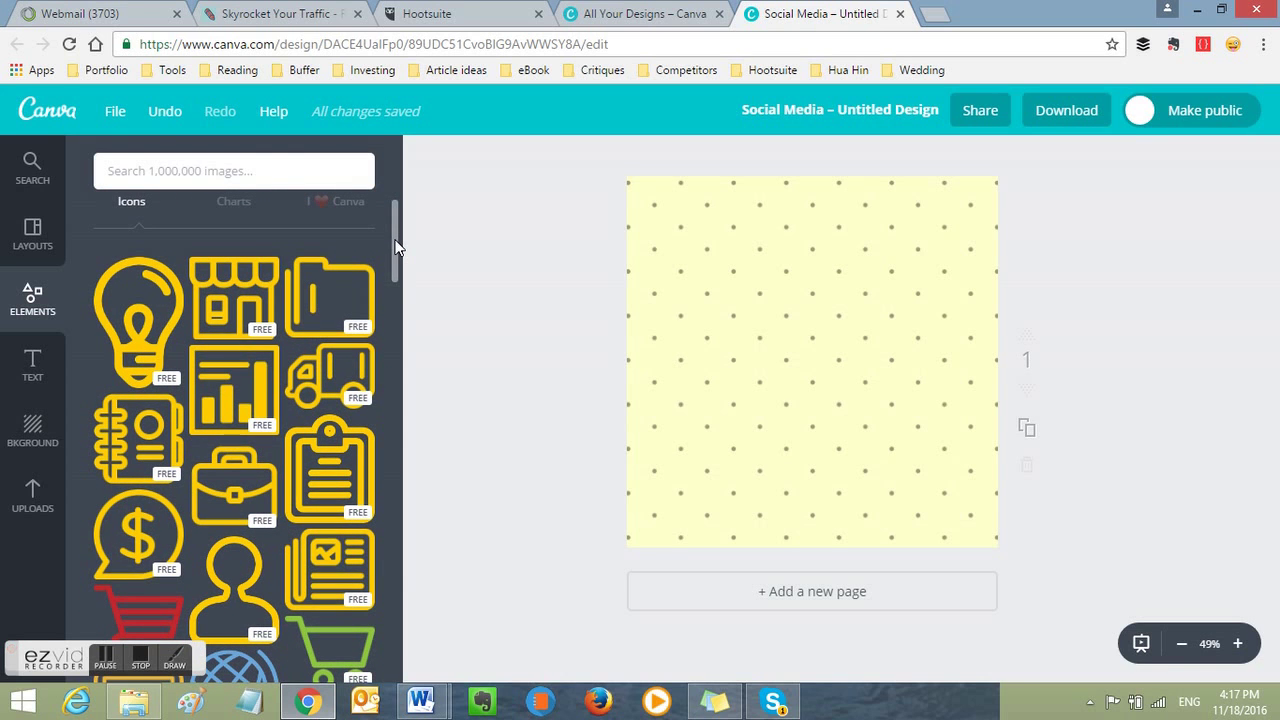
left_click_drag(395, 247, 395, 260)
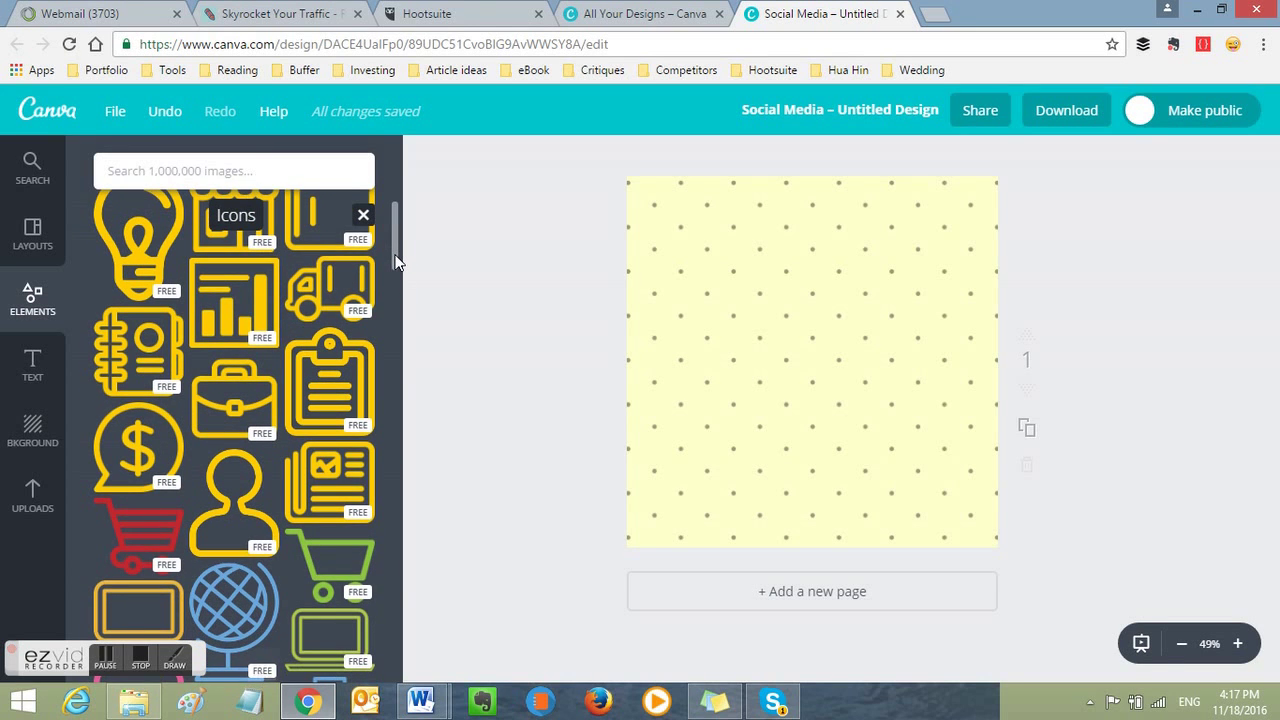
scroll(395, 262, "down", 1)
left_click_drag(395, 262, 395, 287)
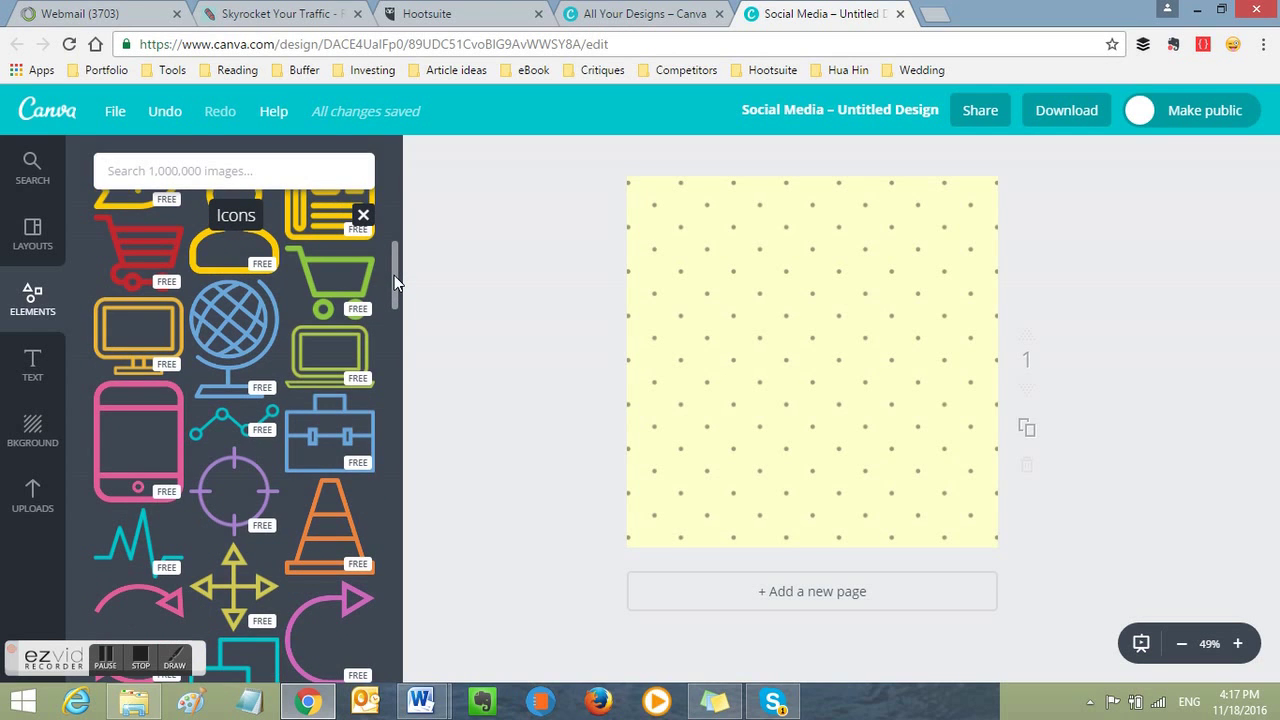
mouse_move(395, 282)
left_mouse_down()
mouse_move(395, 328)
mouse_move(392, 242)
mouse_move(395, 268)
left_mouse_up()
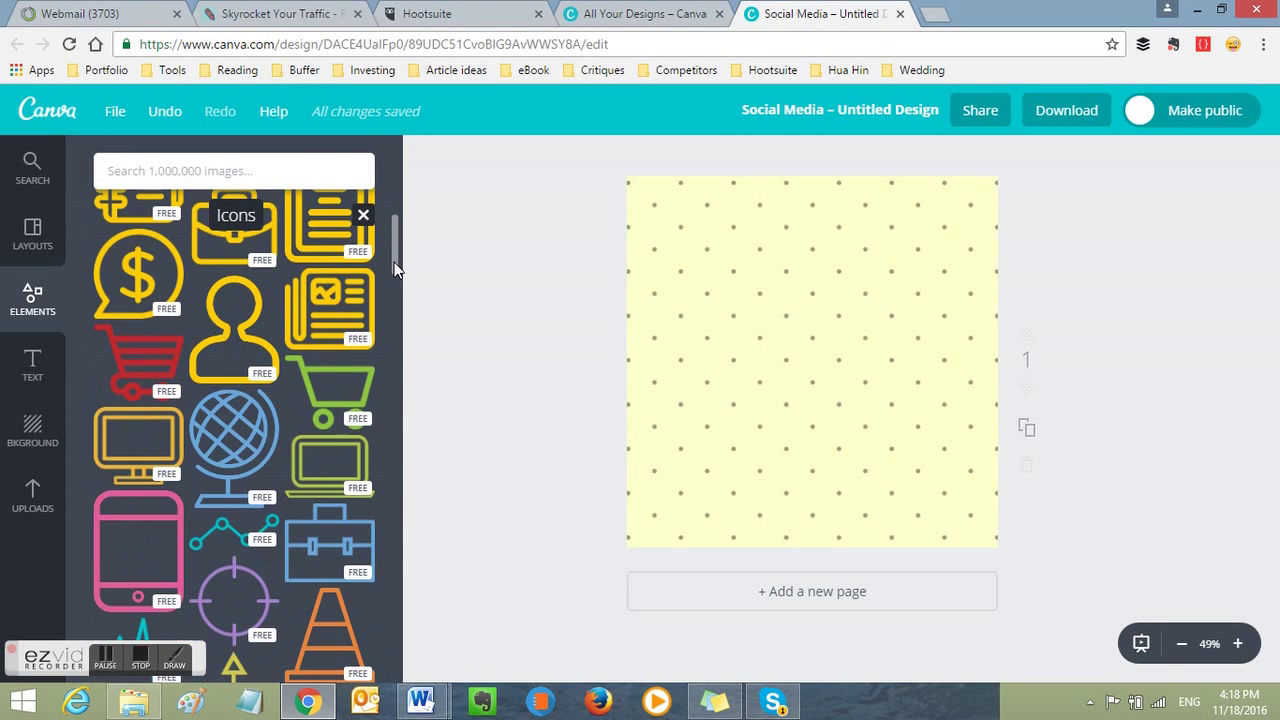
Step: Add the yellow outlined person icon to the design and shrink it to less than half its inserted size
left_click(237, 338)
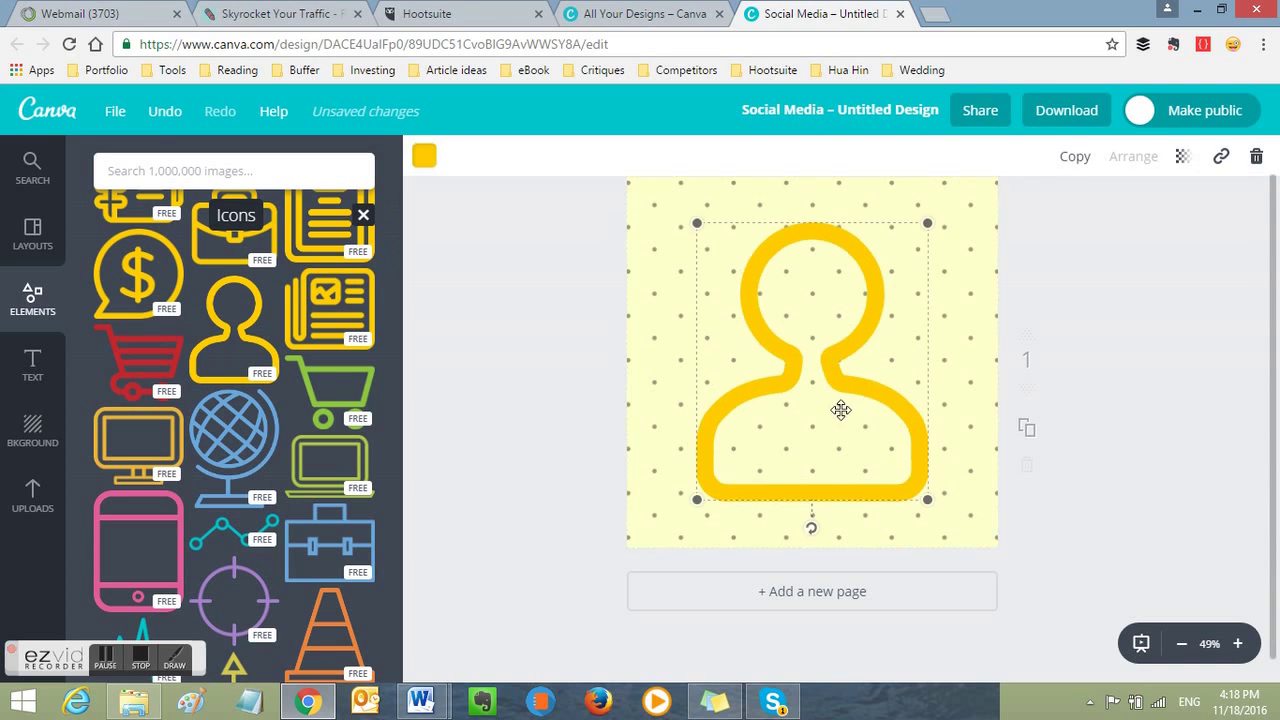
left_click_drag(924, 495, 871, 420)
left_click(426, 158)
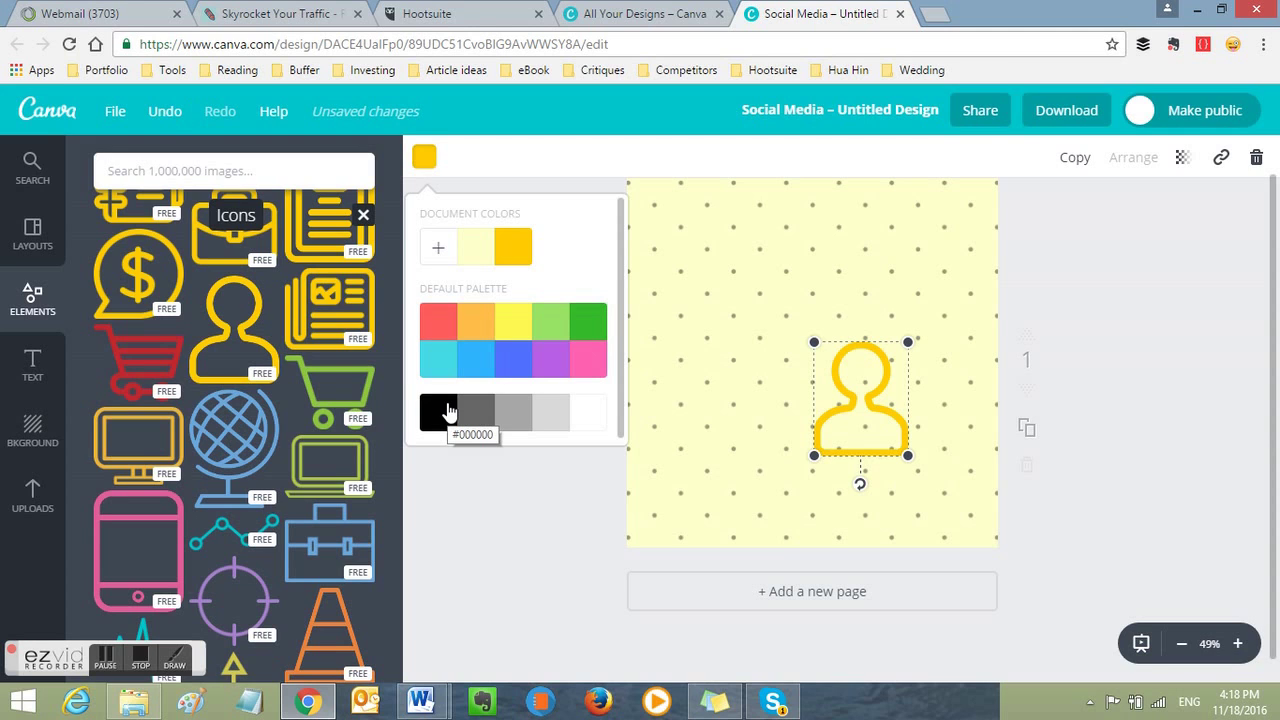
left_click(893, 381)
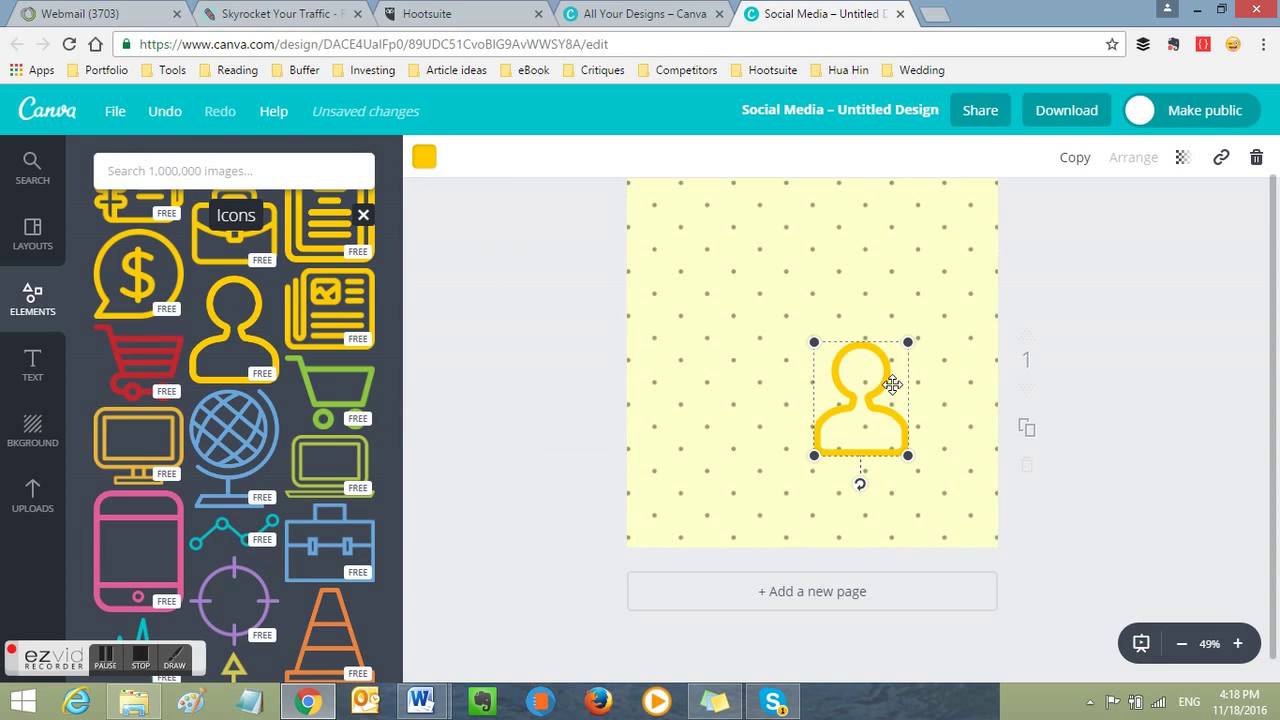
Step: Try recolouring the person icon, first in black and then in the custom blue-violet 4c41ff
left_click(424, 162)
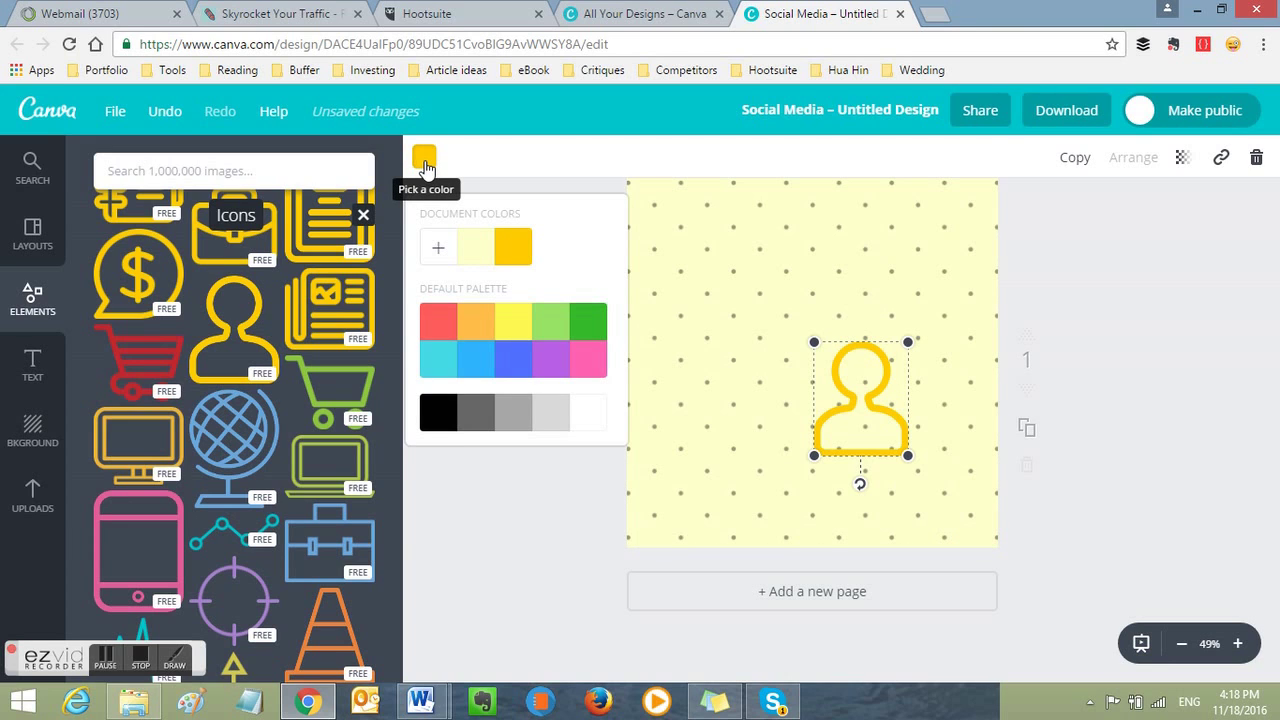
left_click(435, 413)
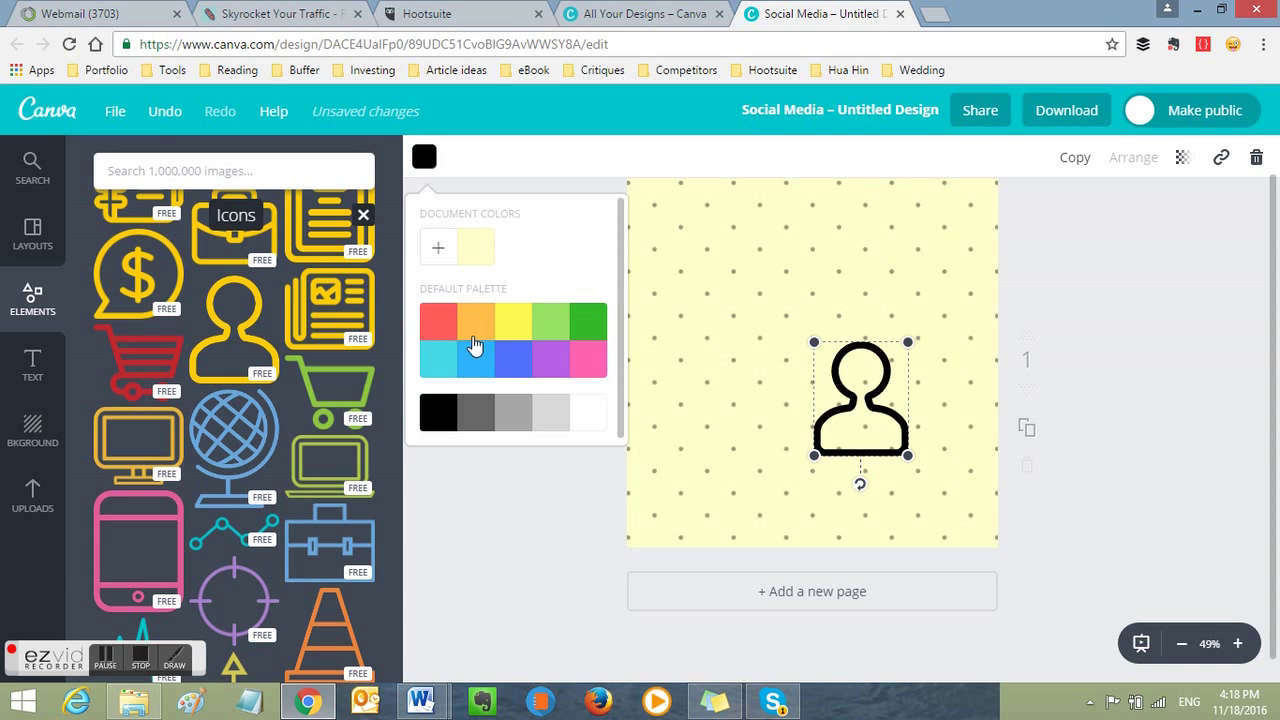
left_click(437, 251)
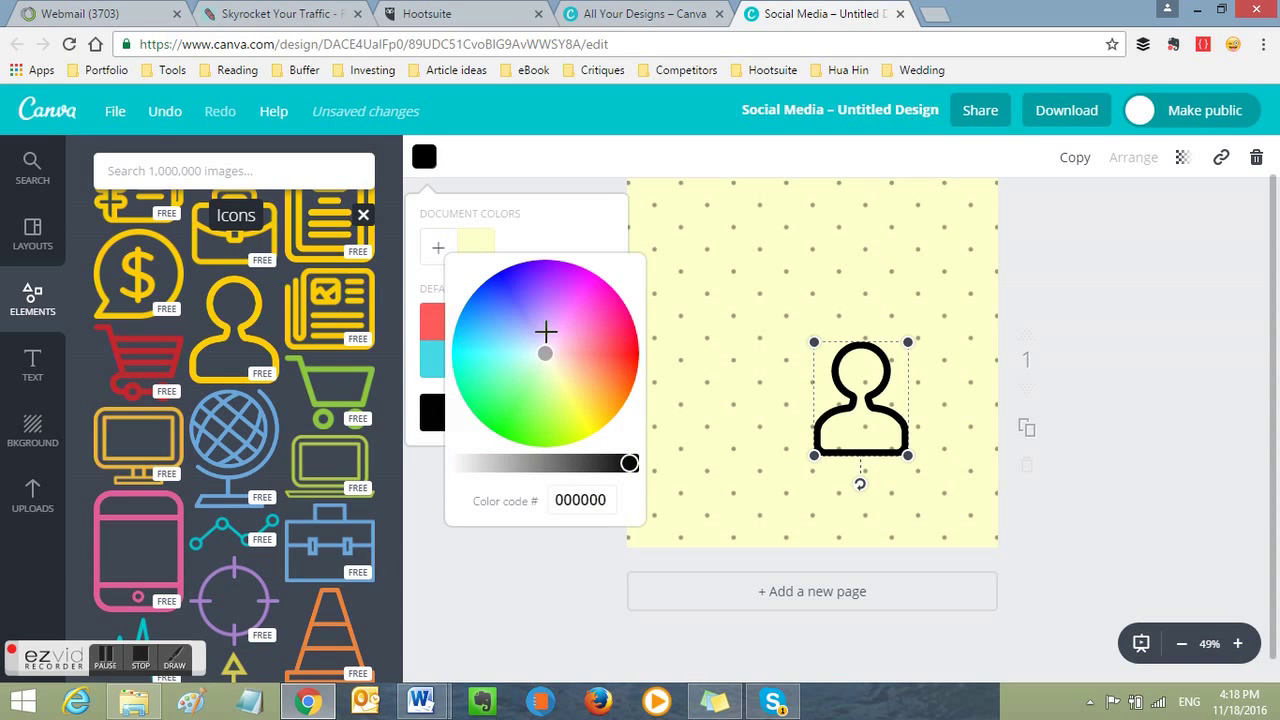
left_click_drag(547, 353, 517, 297)
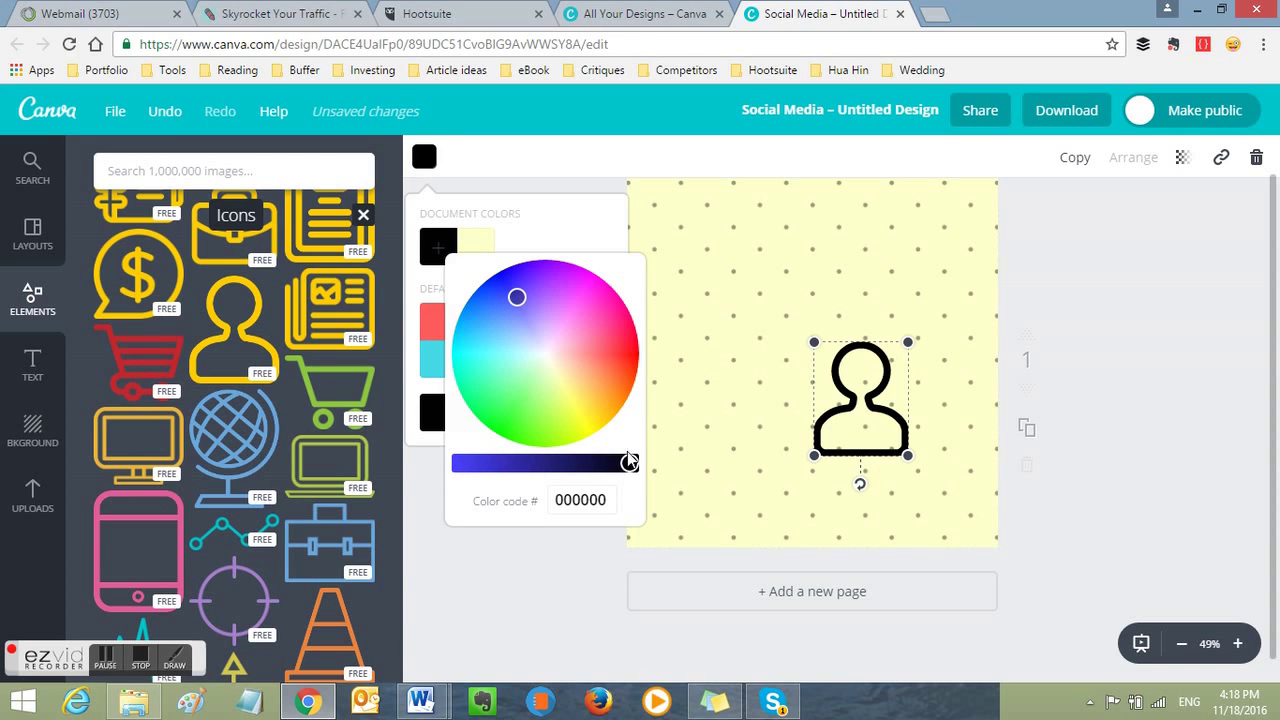
left_click_drag(629, 463, 418, 478)
left_click(567, 187)
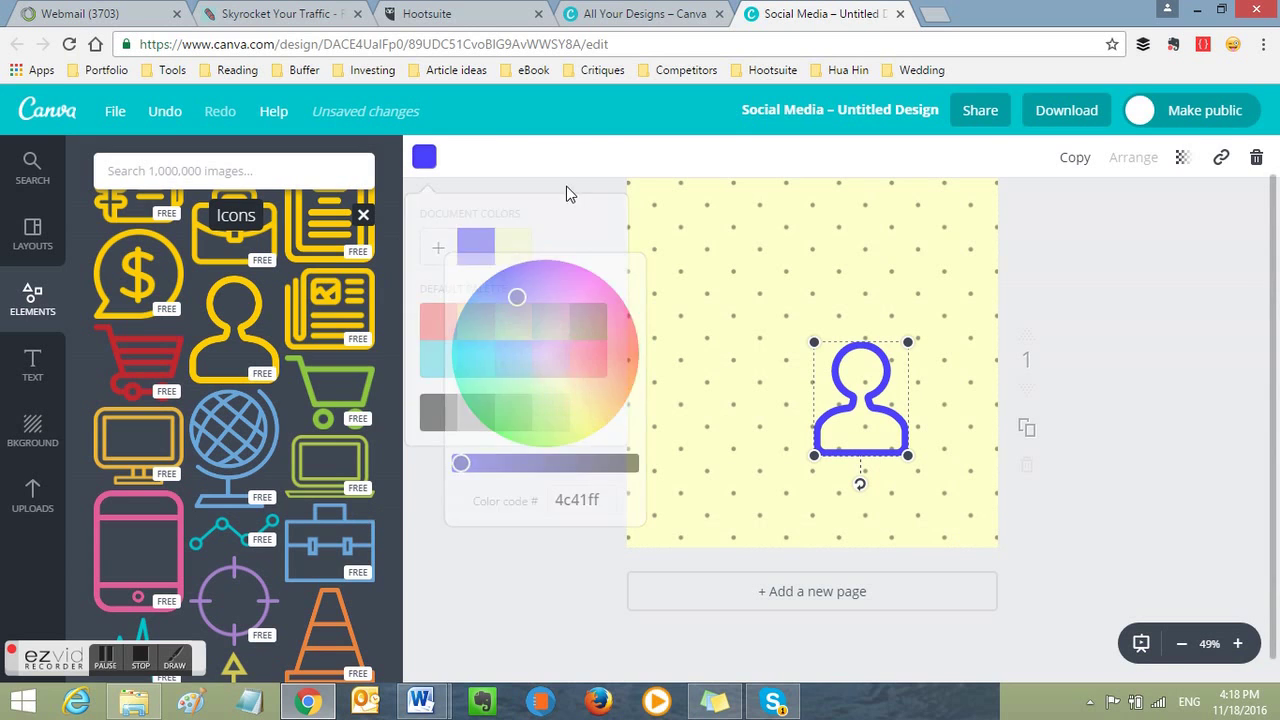
Step: Recolour the person icon with the palette's light blue and place it, reduced further, near the design's lower-right corner
left_click(428, 163)
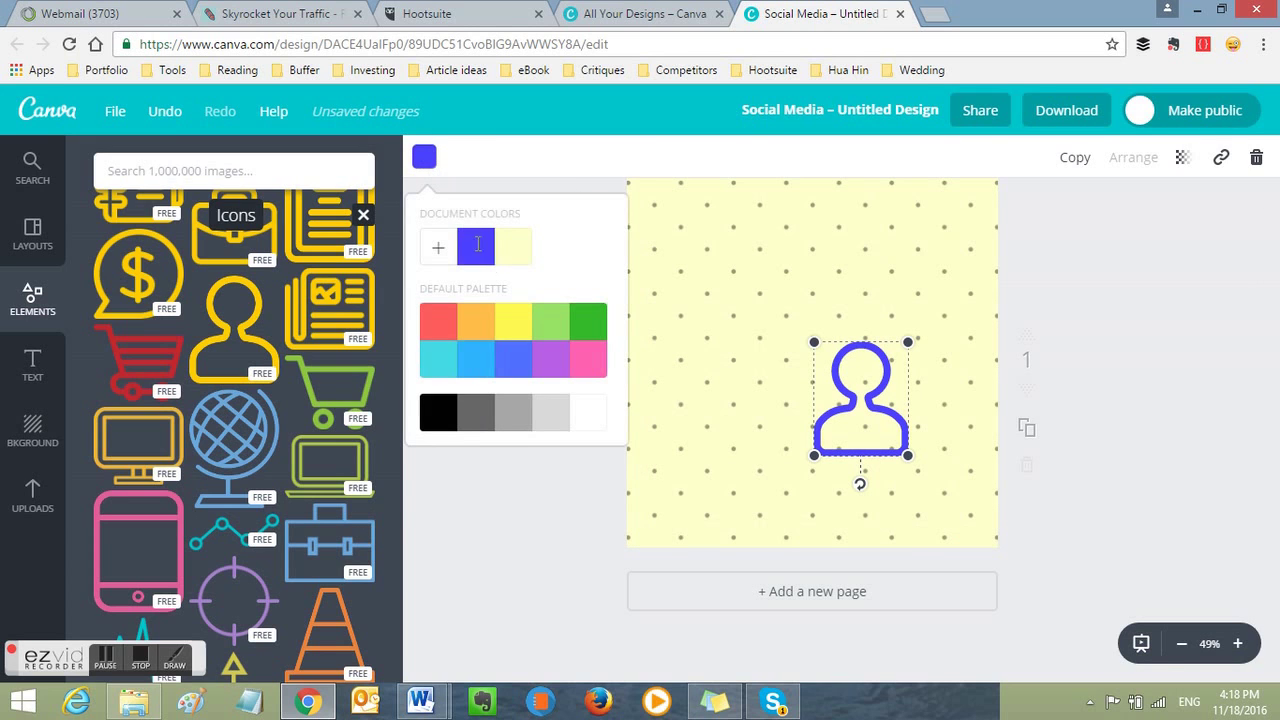
left_click(476, 362)
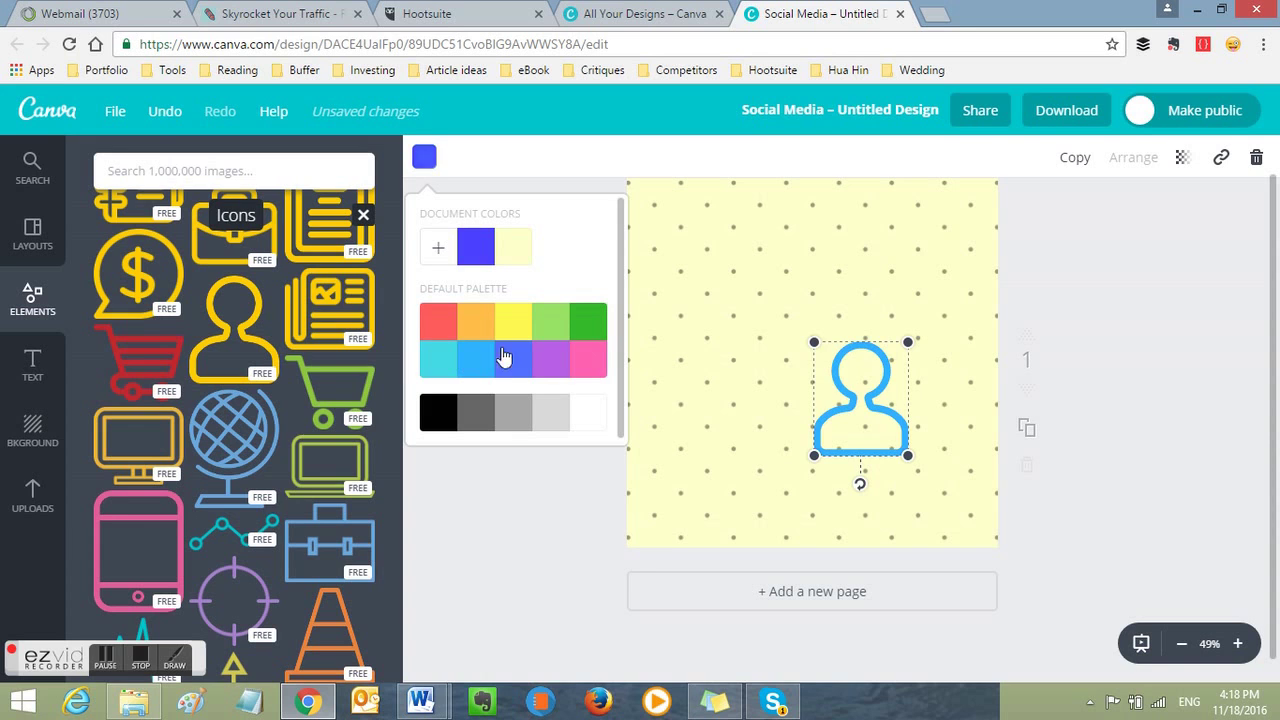
left_click_drag(849, 378, 929, 458)
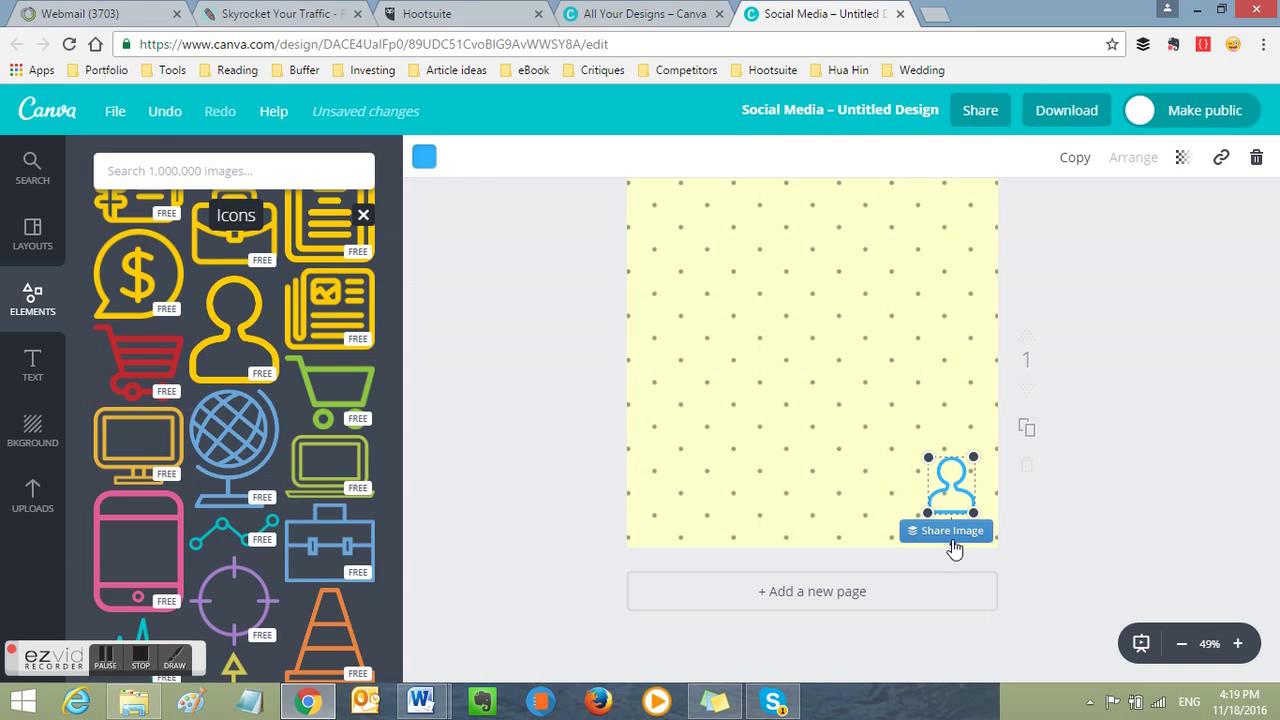
left_click(938, 538)
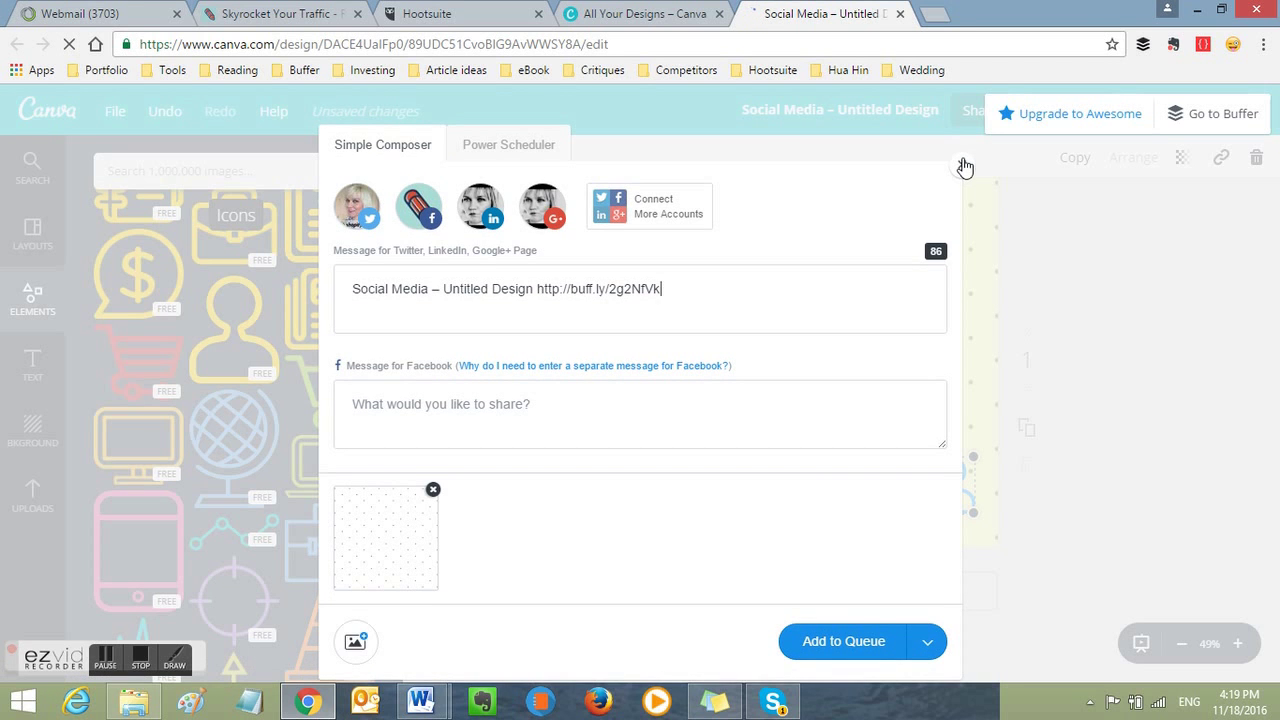
left_click(964, 165)
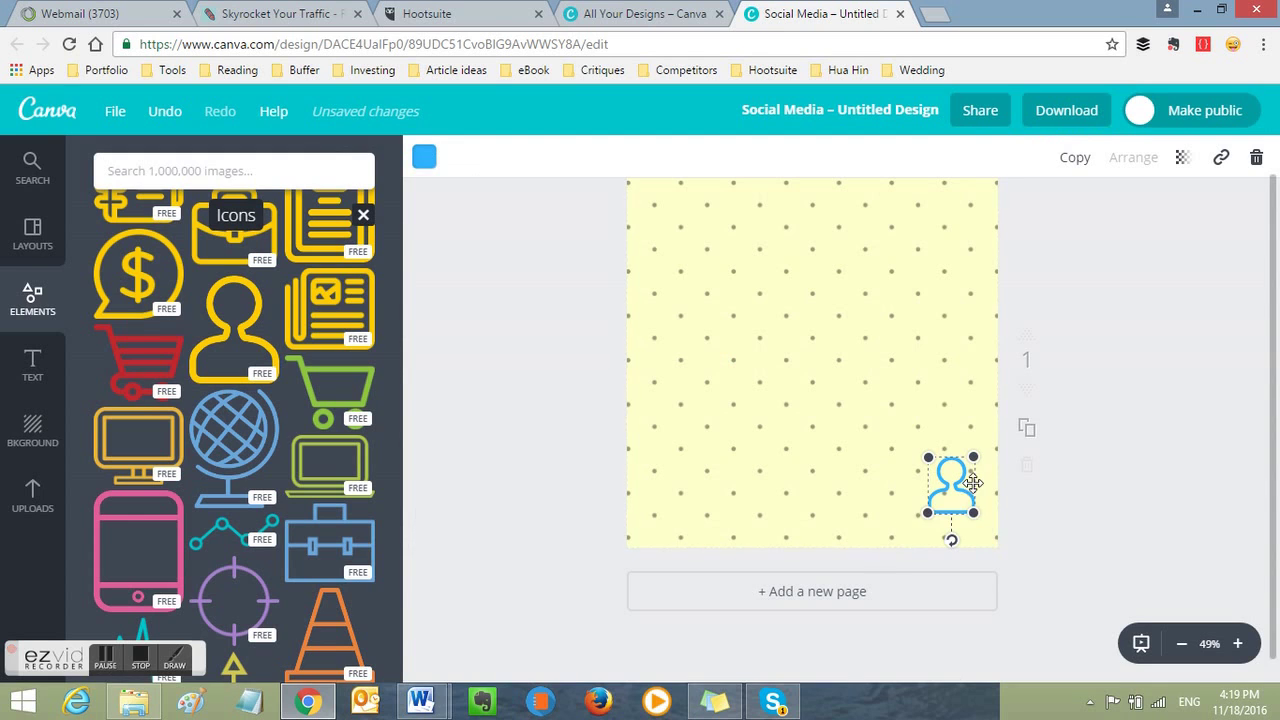
mouse_move(946, 541)
left_mouse_down()
mouse_move(937, 551)
mouse_move(954, 549)
left_mouse_up()
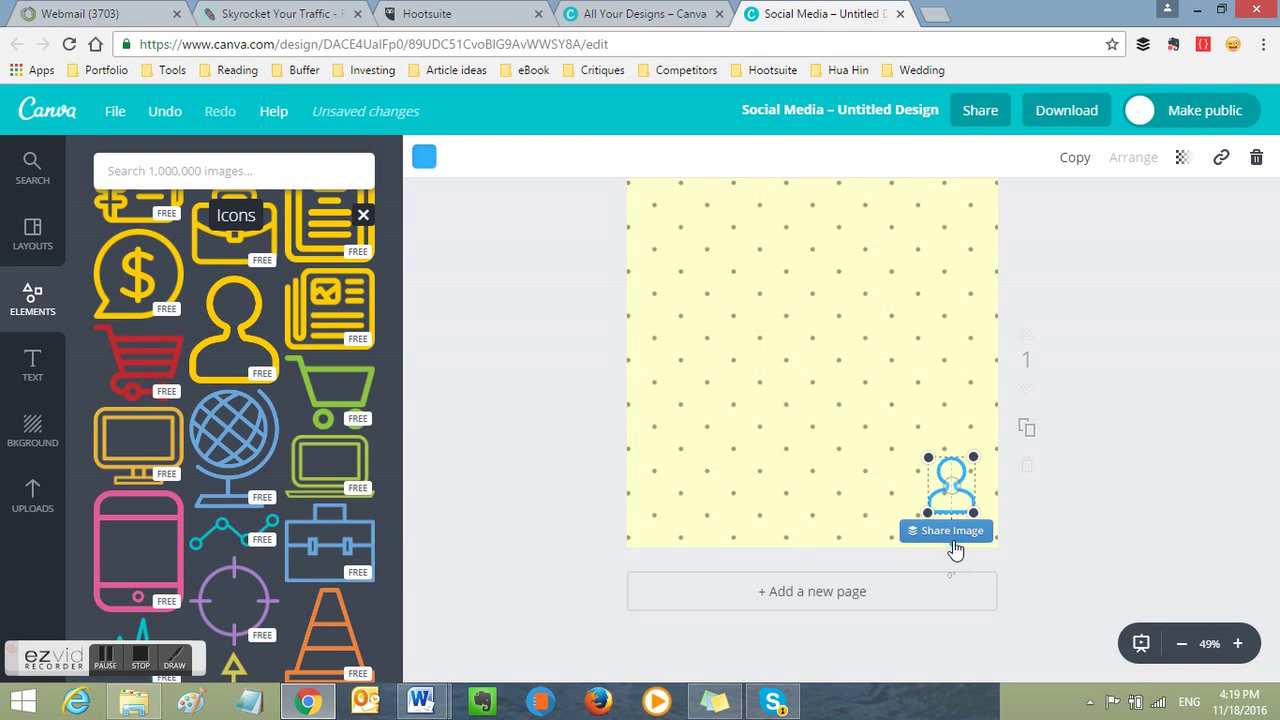
left_click(1092, 418)
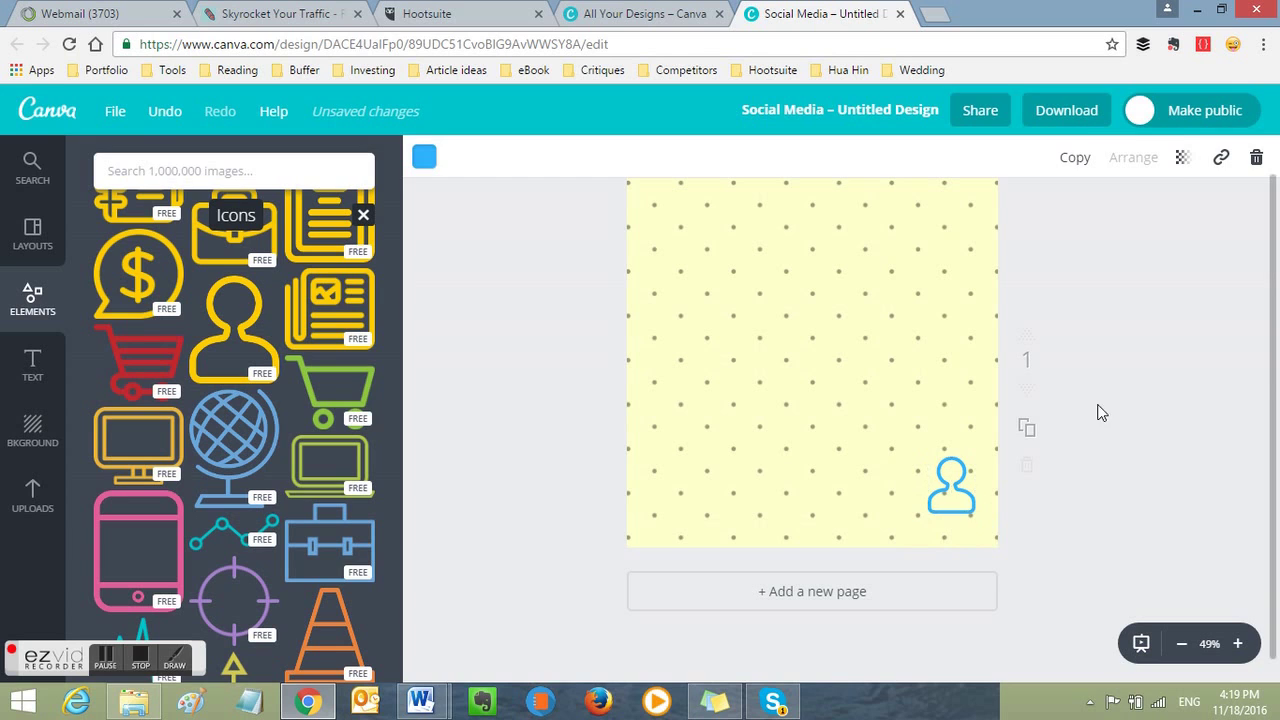
Step: Duplicate the light blue person icon and recolour the copy dark grey
left_click(944, 470)
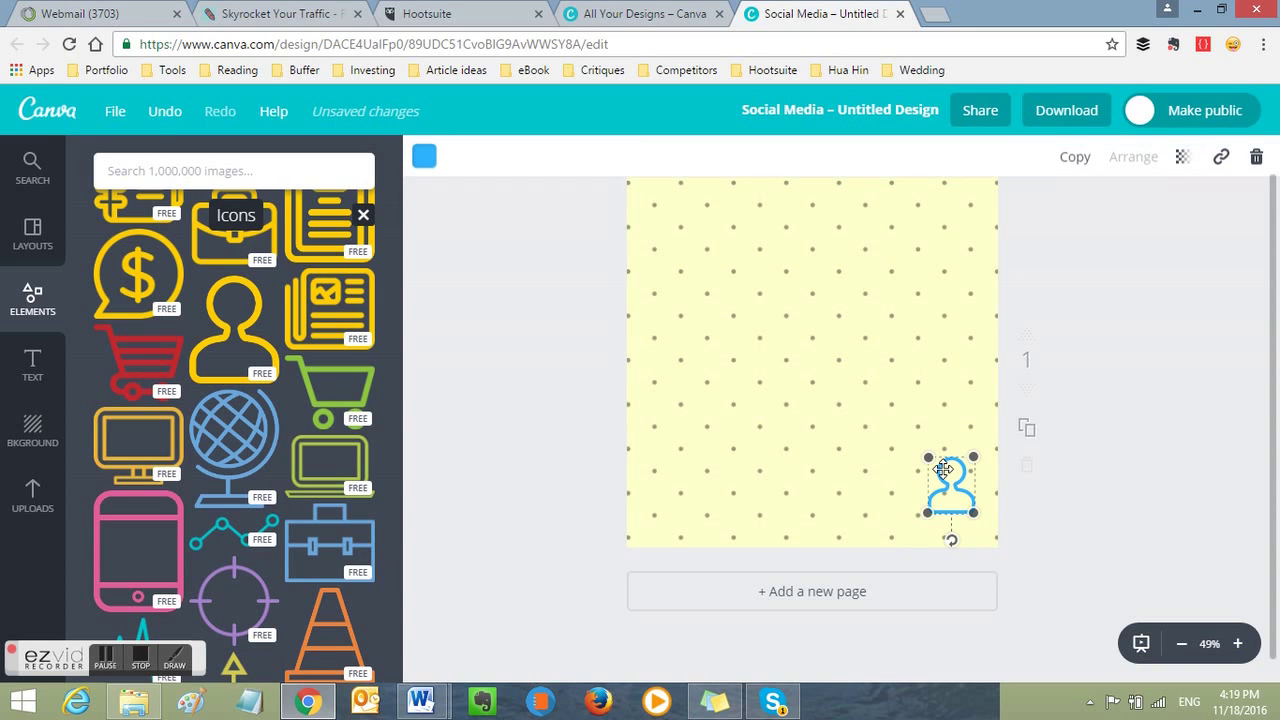
left_click(1074, 160)
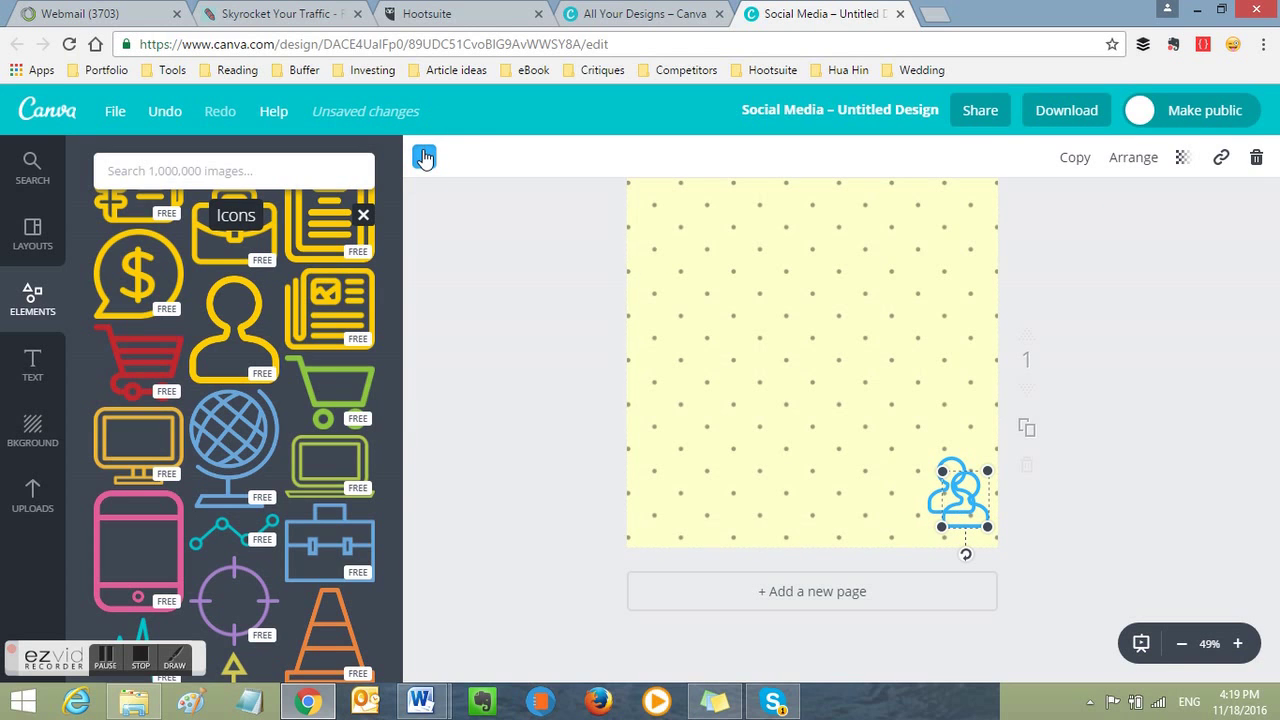
left_click(424, 157)
left_click(476, 412)
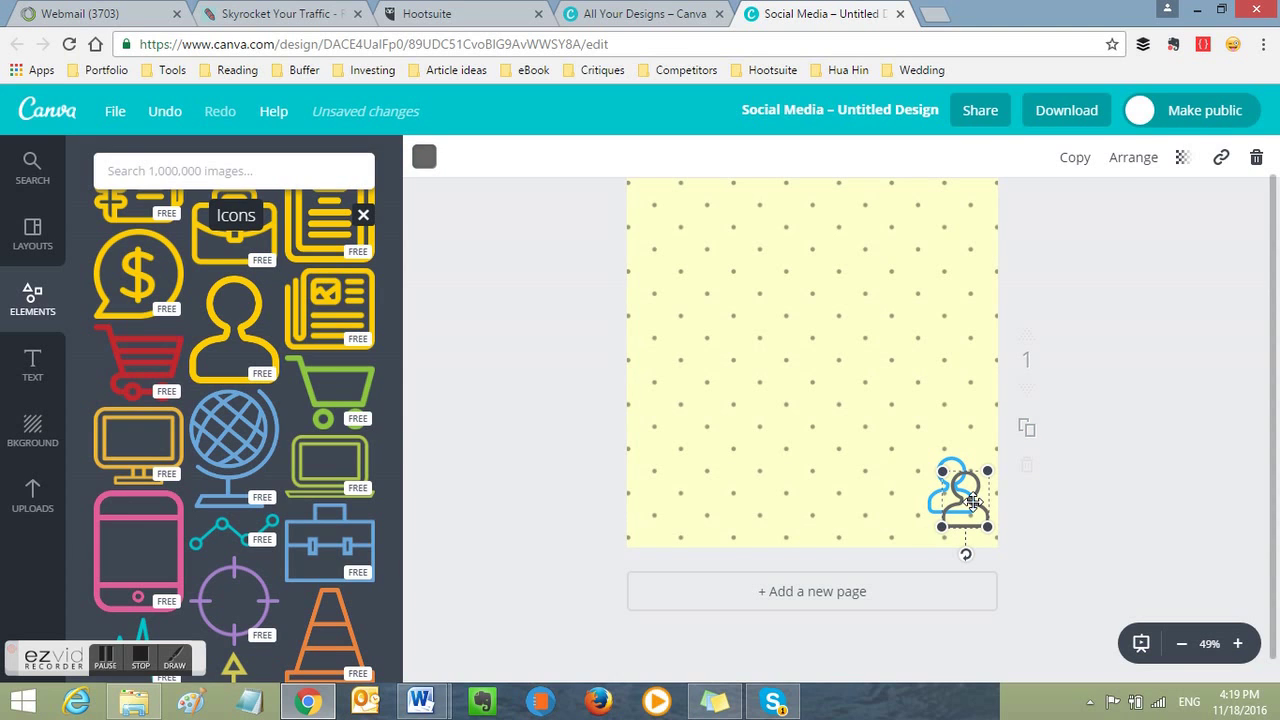
Step: Duplicate the dark grey person icon, then move the copy up and left of the others and make it orange
left_click(1076, 158)
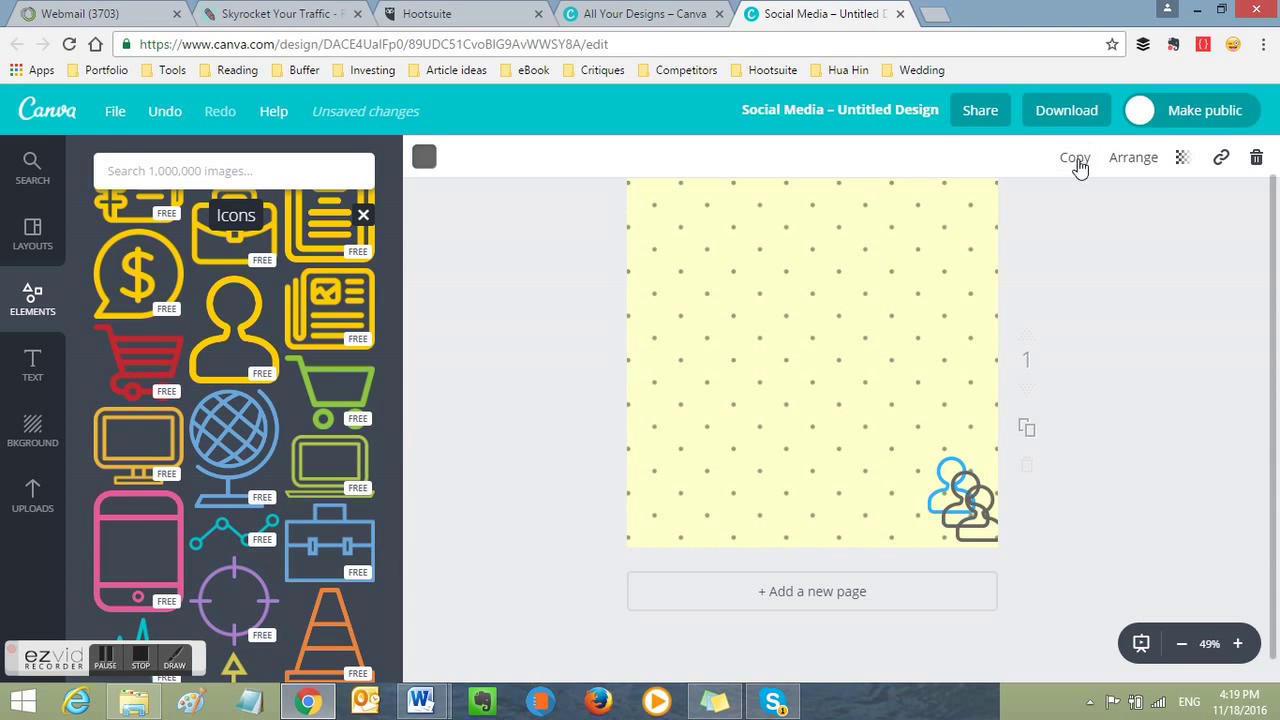
left_click_drag(980, 530, 927, 487)
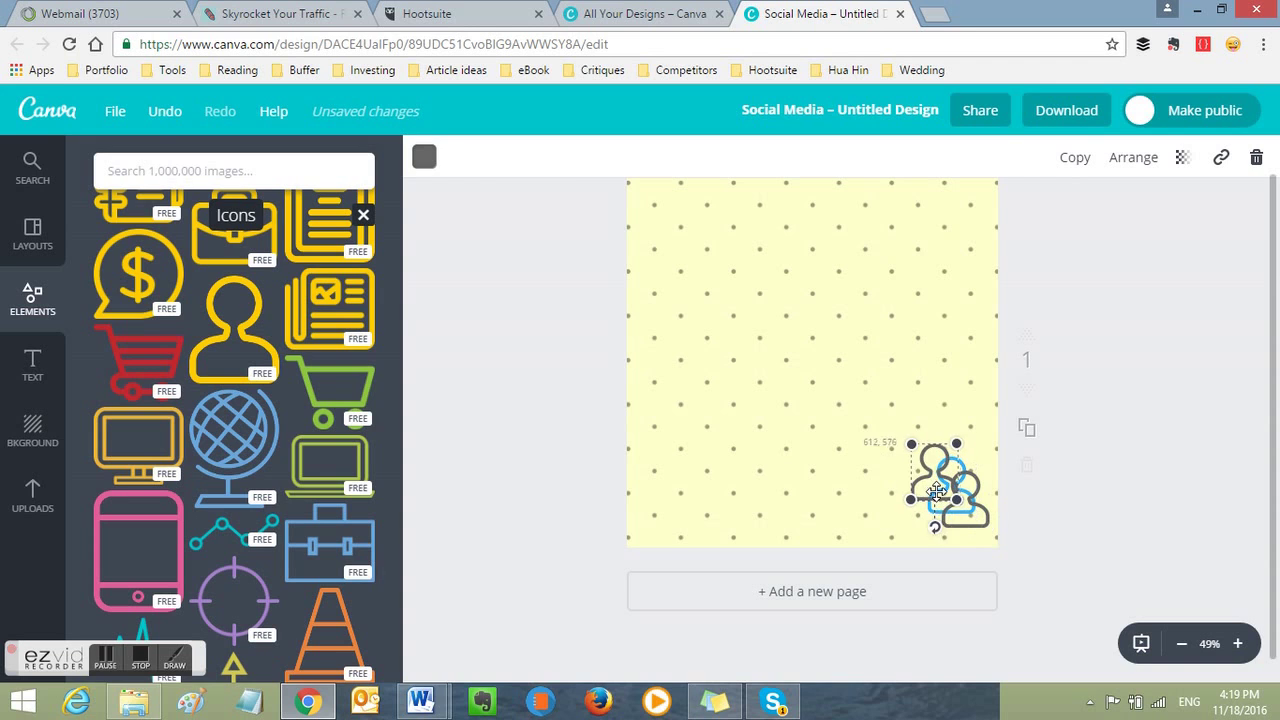
left_click(424, 156)
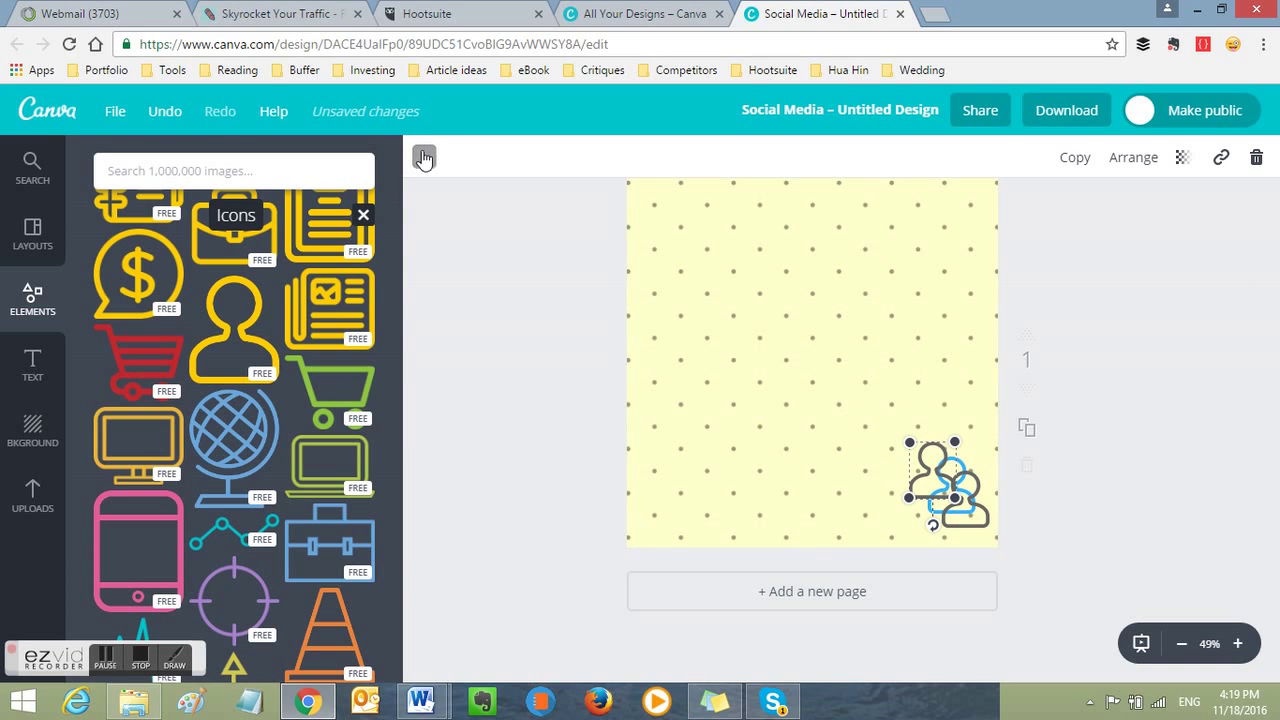
left_click(477, 325)
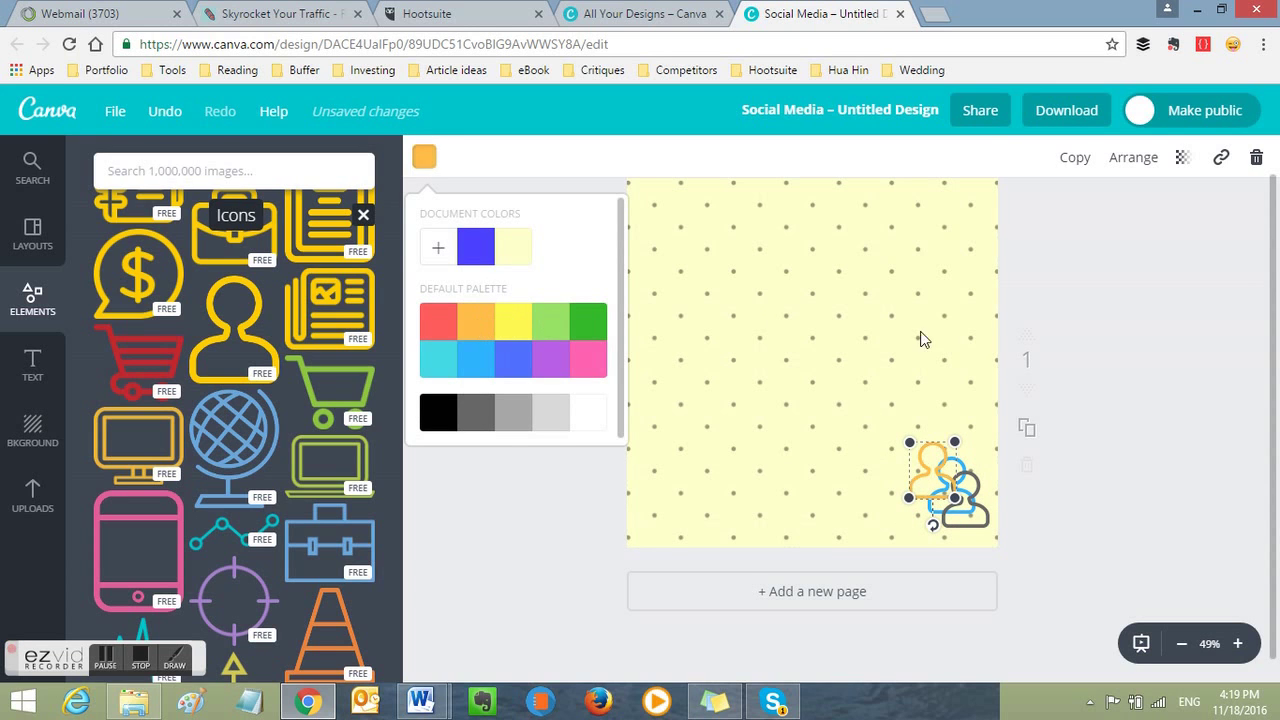
Step: Arrange the orange, light blue and dark grey person icons as an overlapping descending row in the design's lower-right corner
left_click(924, 496)
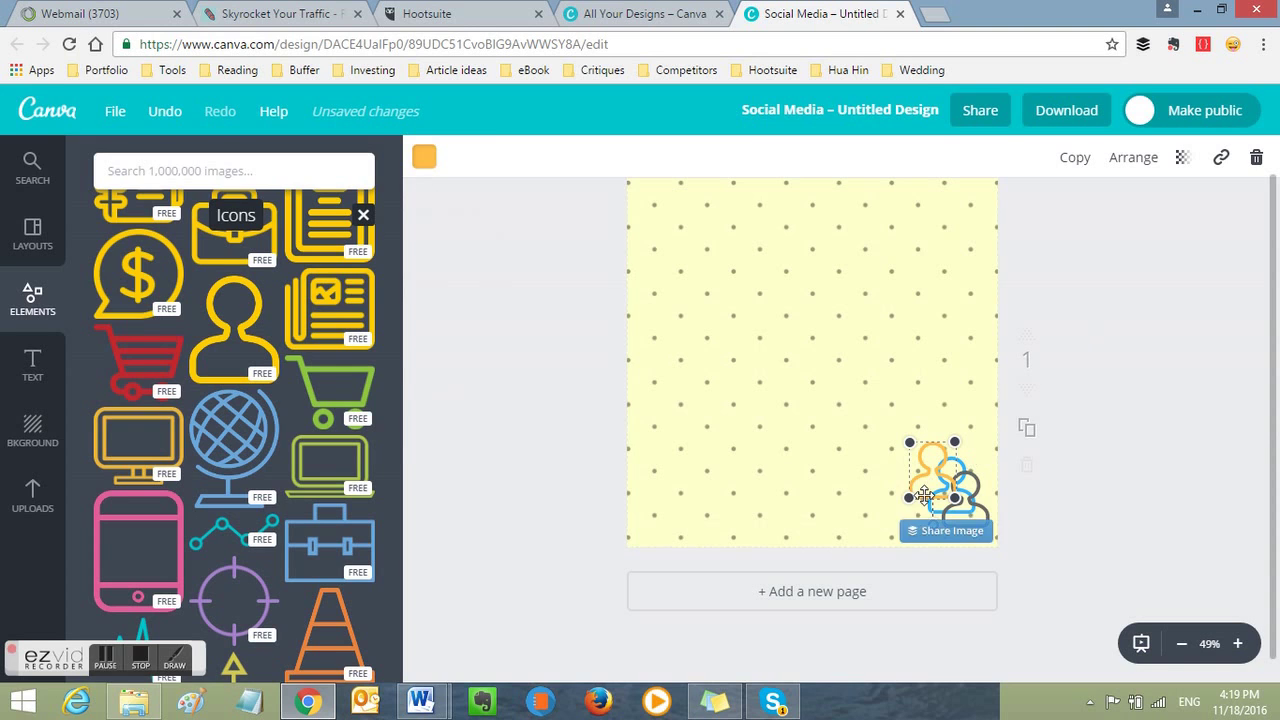
left_click_drag(924, 496, 973, 520)
left_click_drag(956, 466, 947, 481)
left_click(1145, 349)
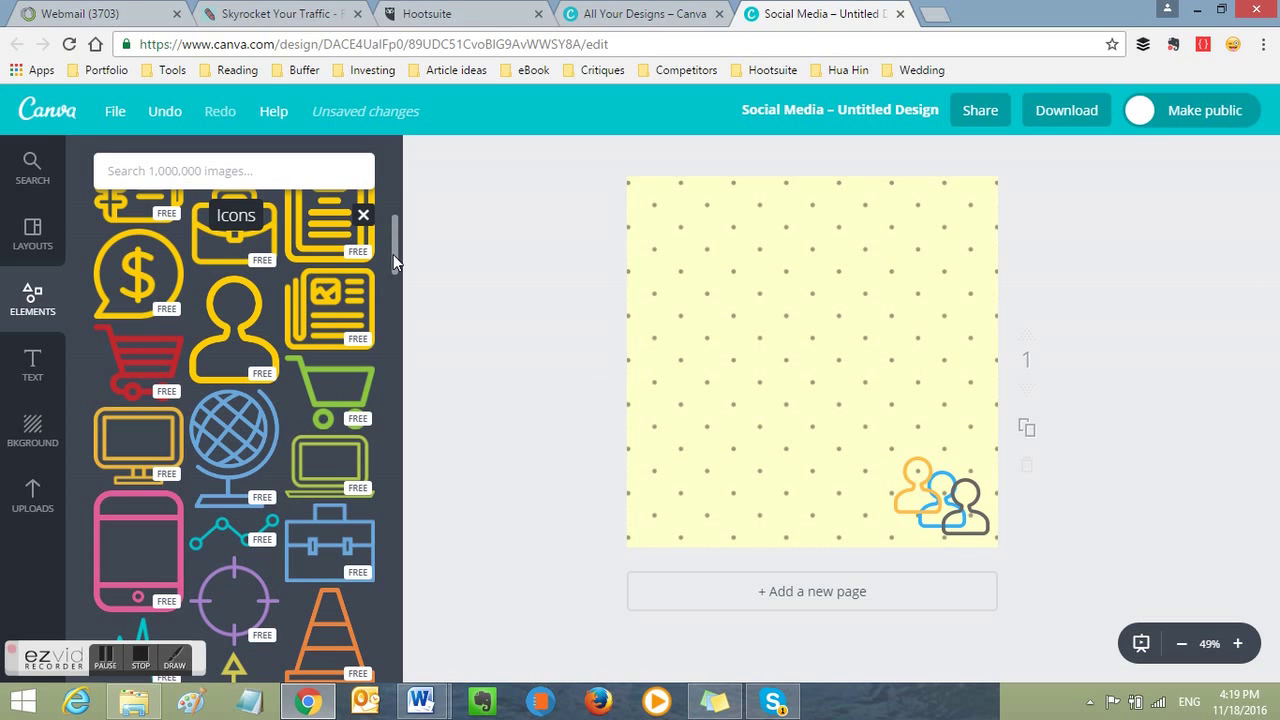
Step: Add the red and navy magnifying glass icon at about 251 px wide and place it left of the three person icons
left_click_drag(393, 254, 396, 418)
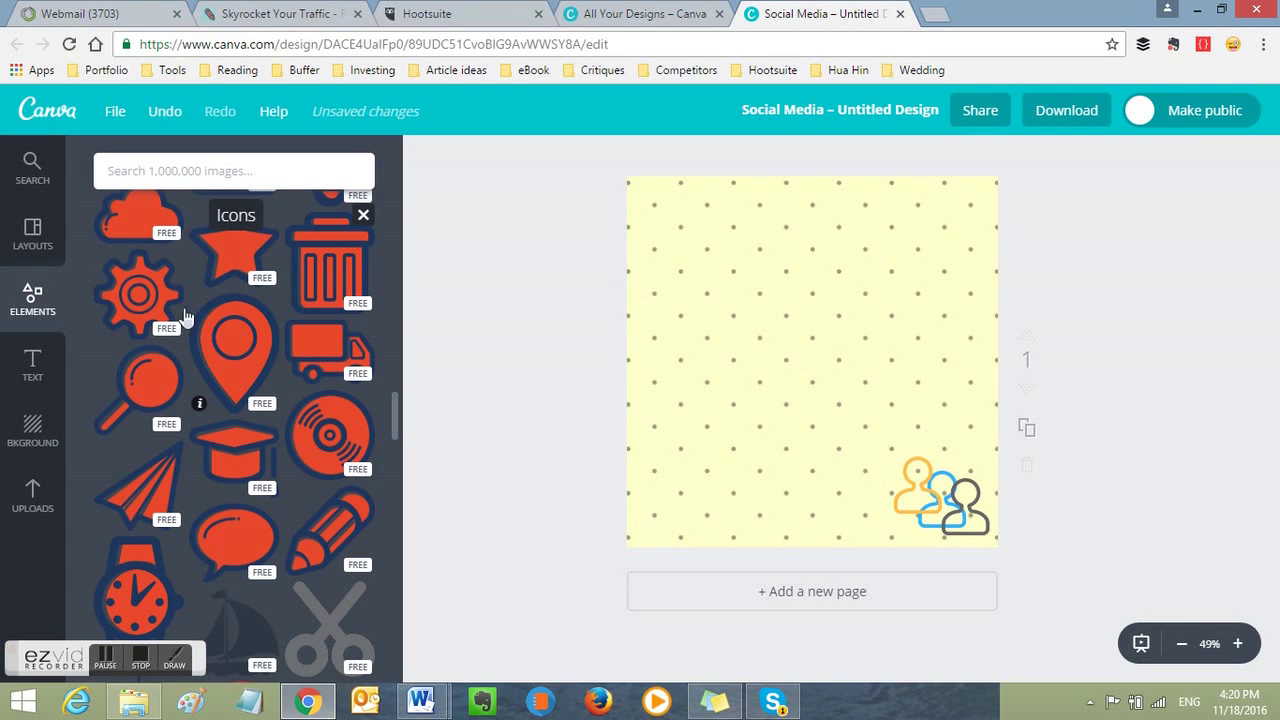
left_click(147, 387)
left_click(812, 365)
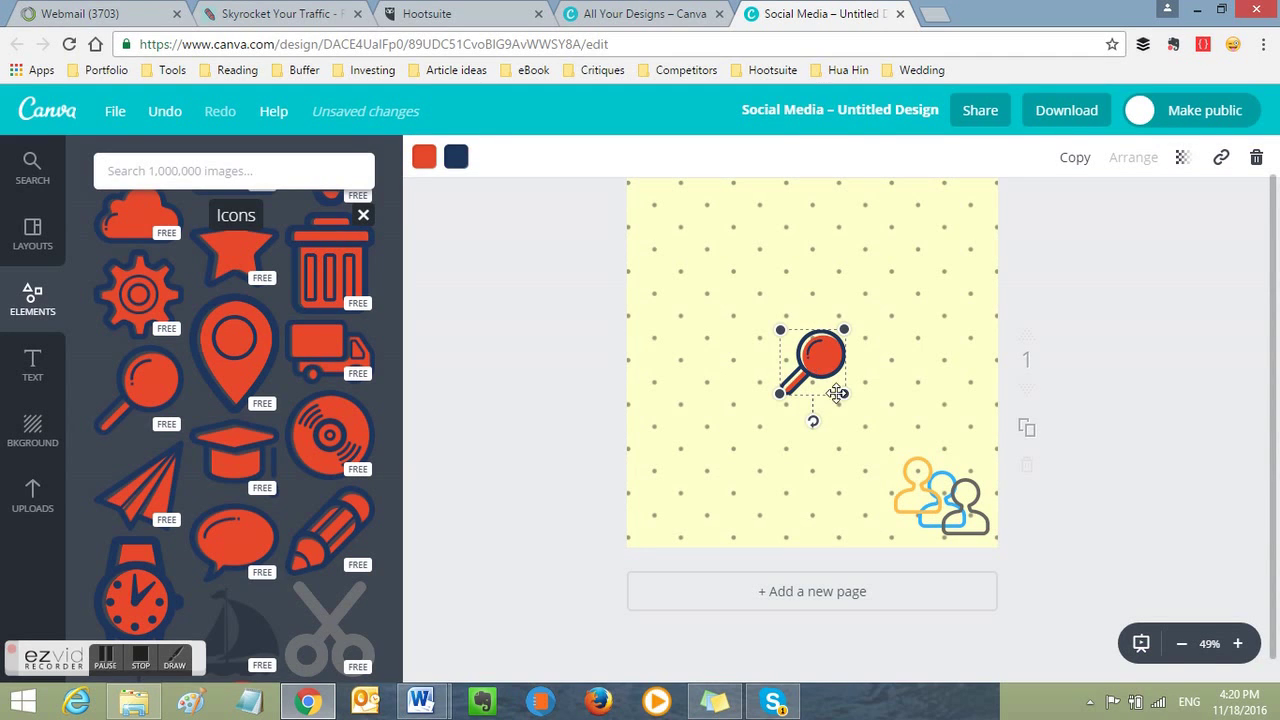
left_click_drag(842, 395, 897, 441)
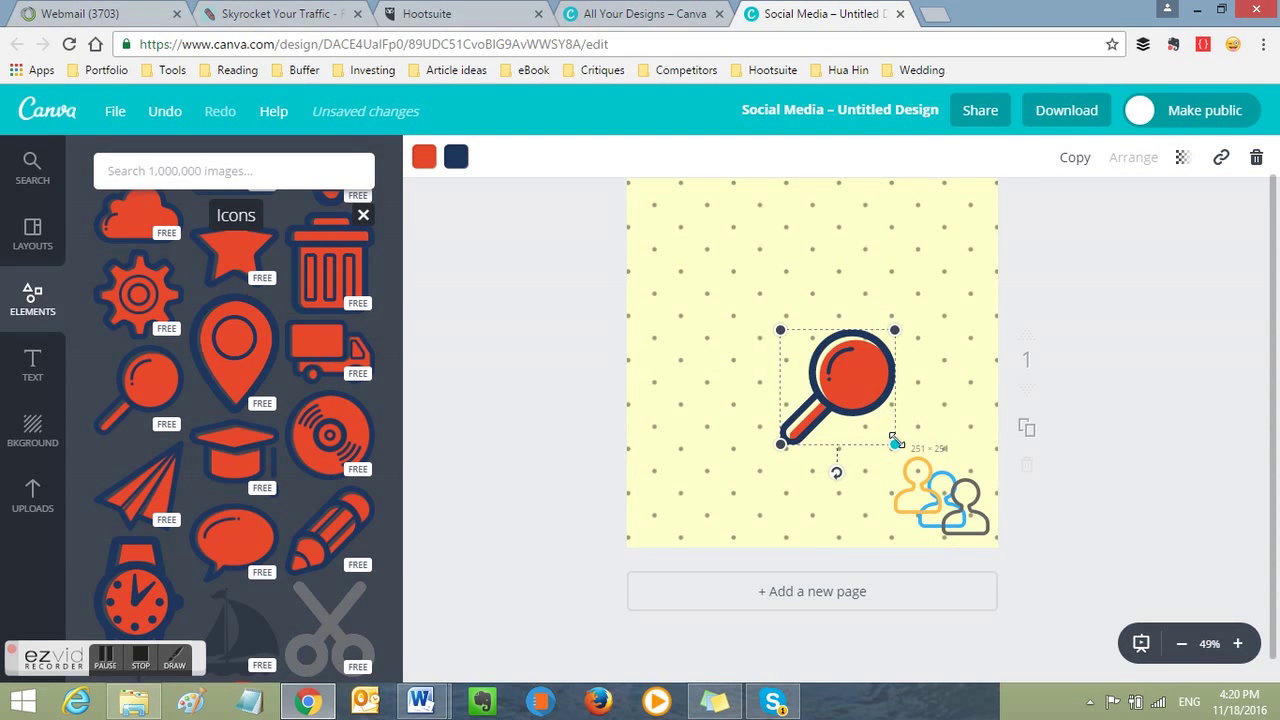
left_click_drag(841, 356, 819, 418)
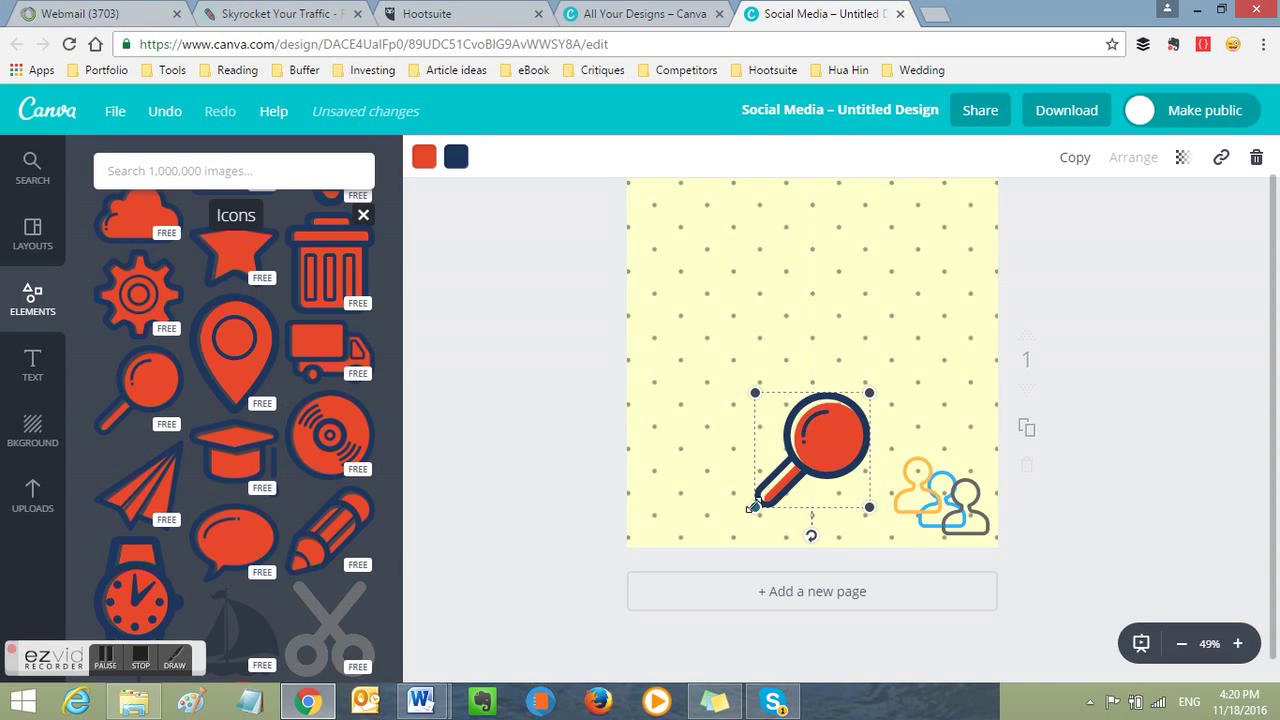
Step: Enlarge the magnifying glass icon slightly and recolour its fill green and its outline dark grey
mouse_move(741, 515)
left_mouse_down()
mouse_move(723, 534)
mouse_move(741, 515)
left_mouse_up()
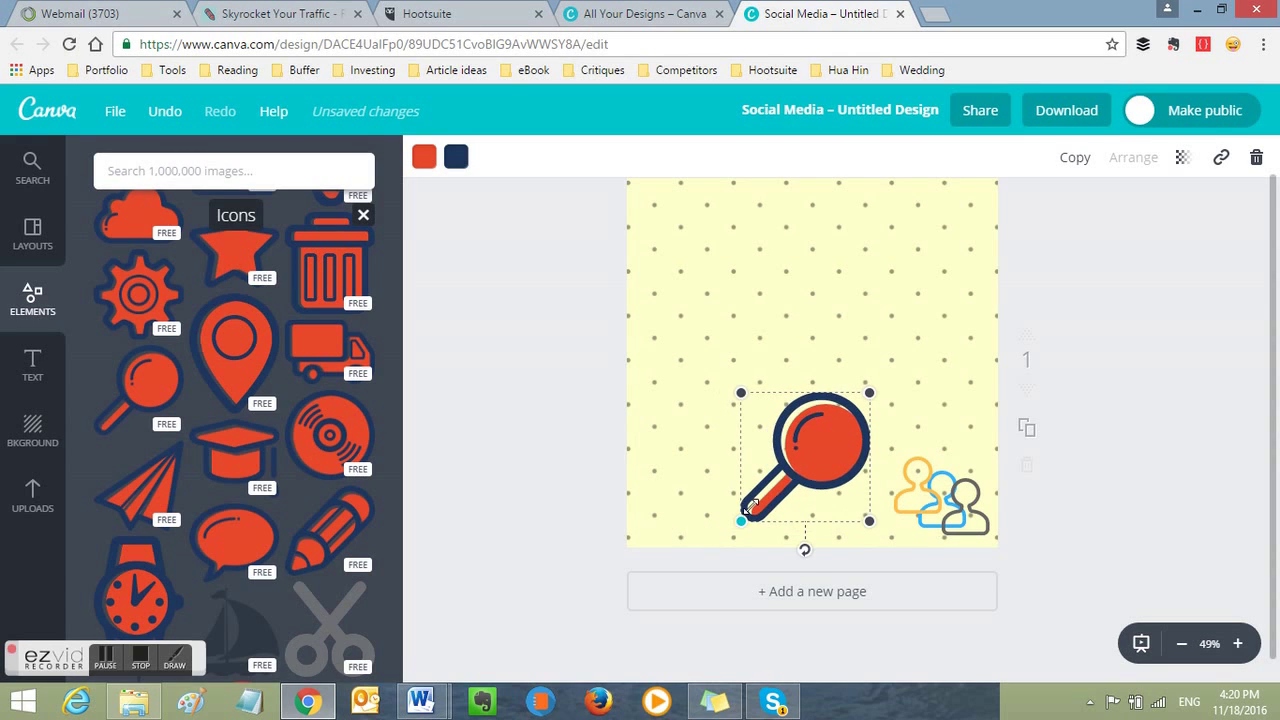
left_click_drag(817, 463, 818, 468)
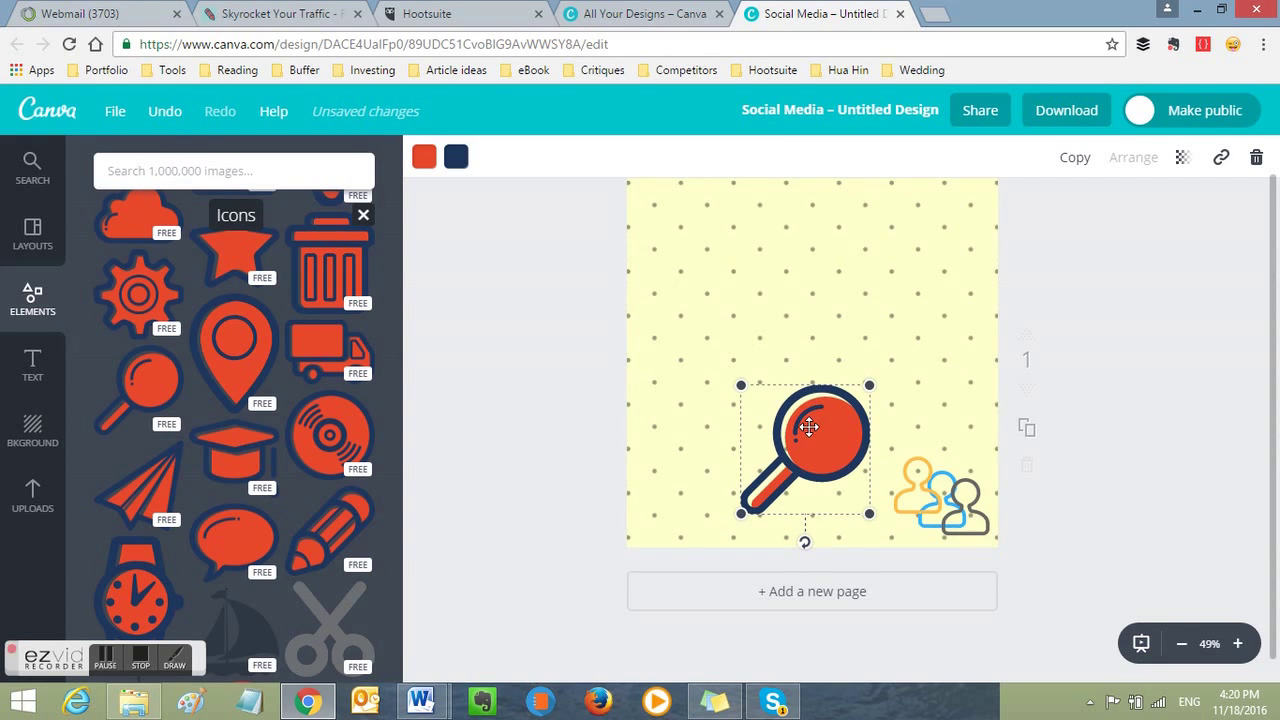
left_click(424, 159)
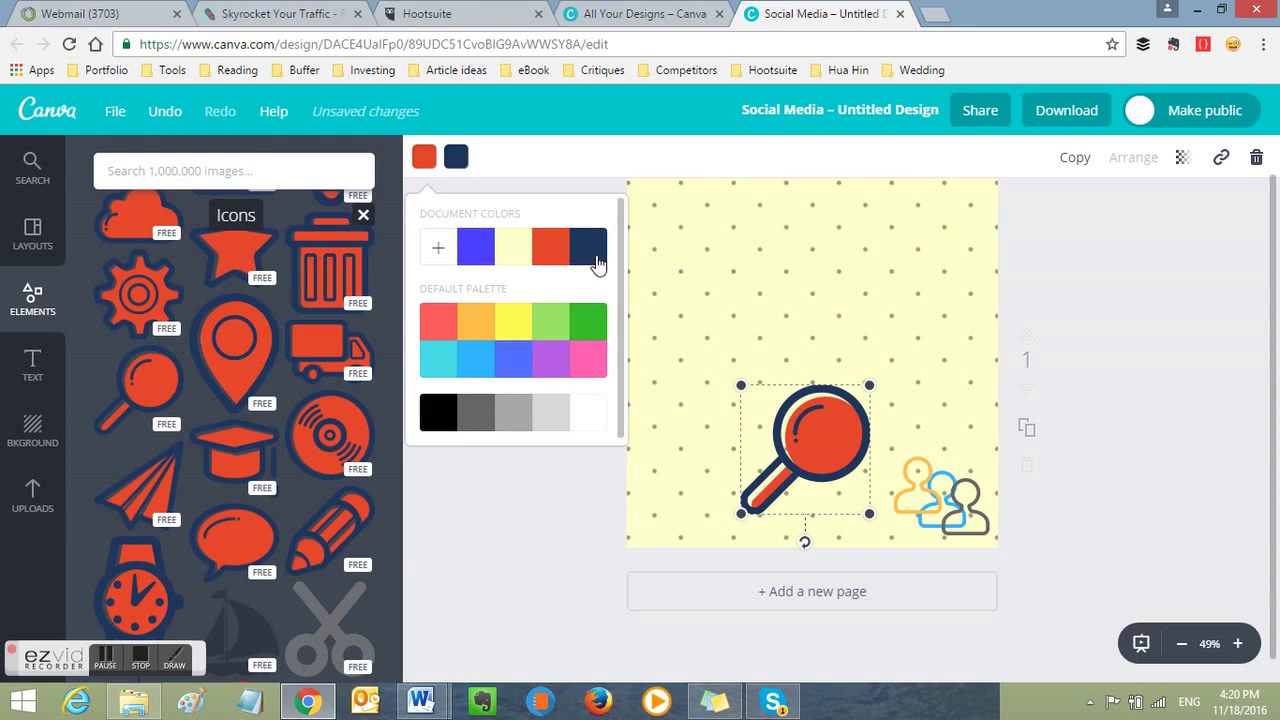
left_click(587, 330)
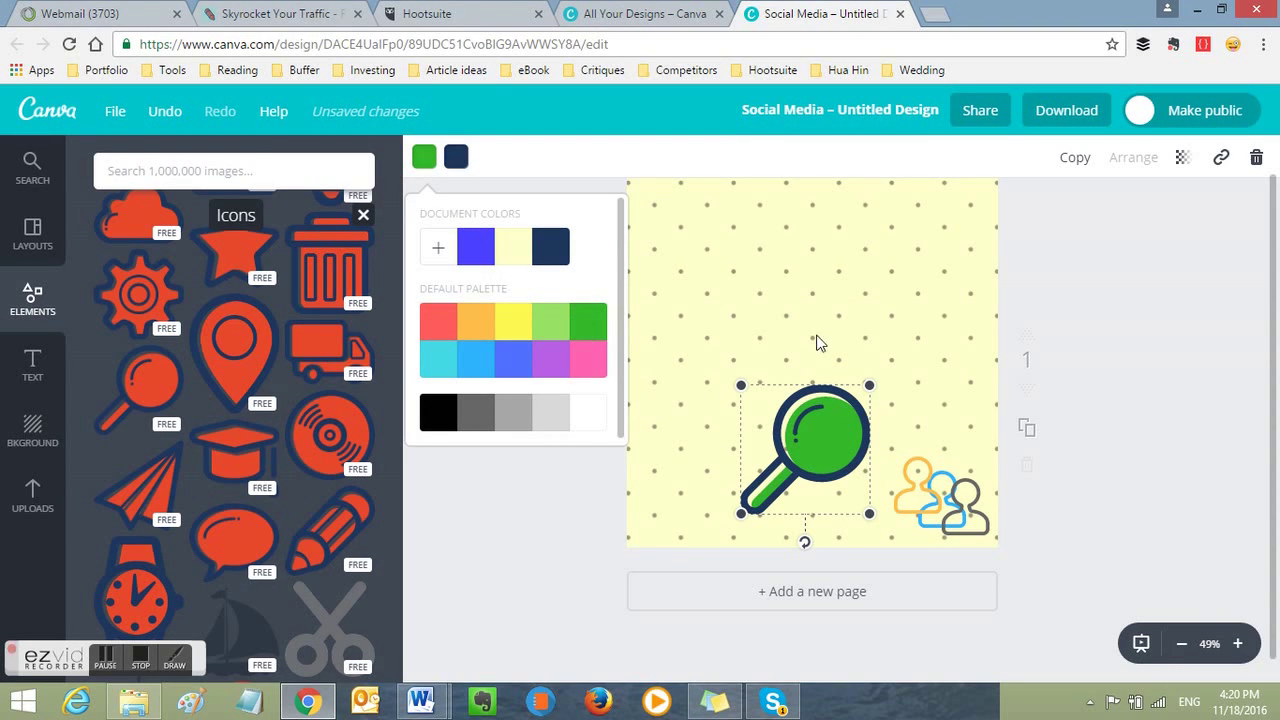
left_click(455, 160)
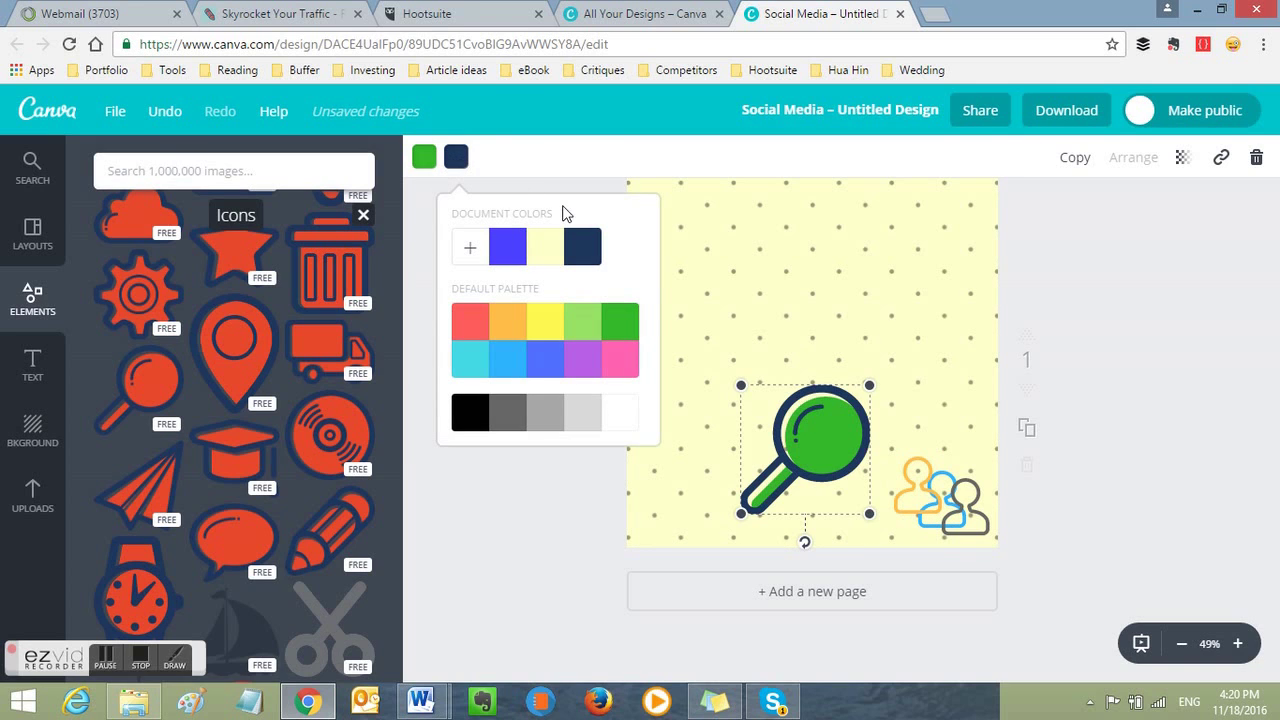
left_click(476, 318)
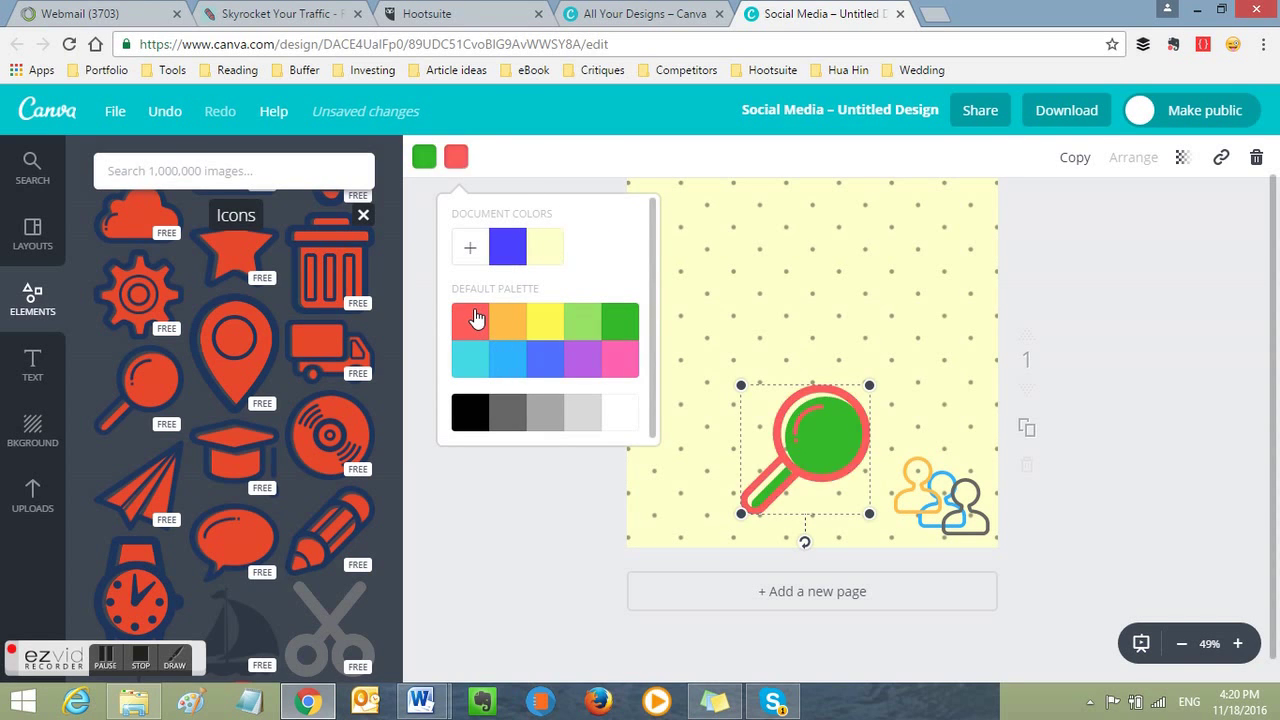
left_click(508, 422)
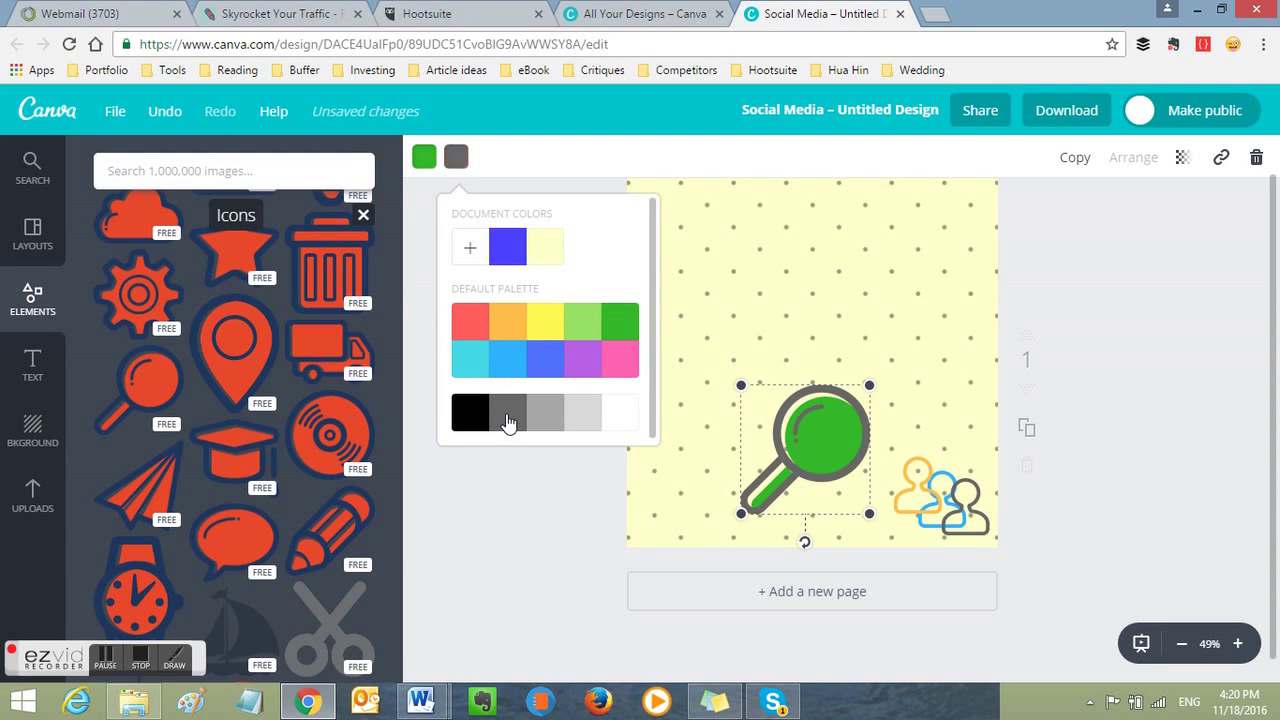
left_click(1129, 315)
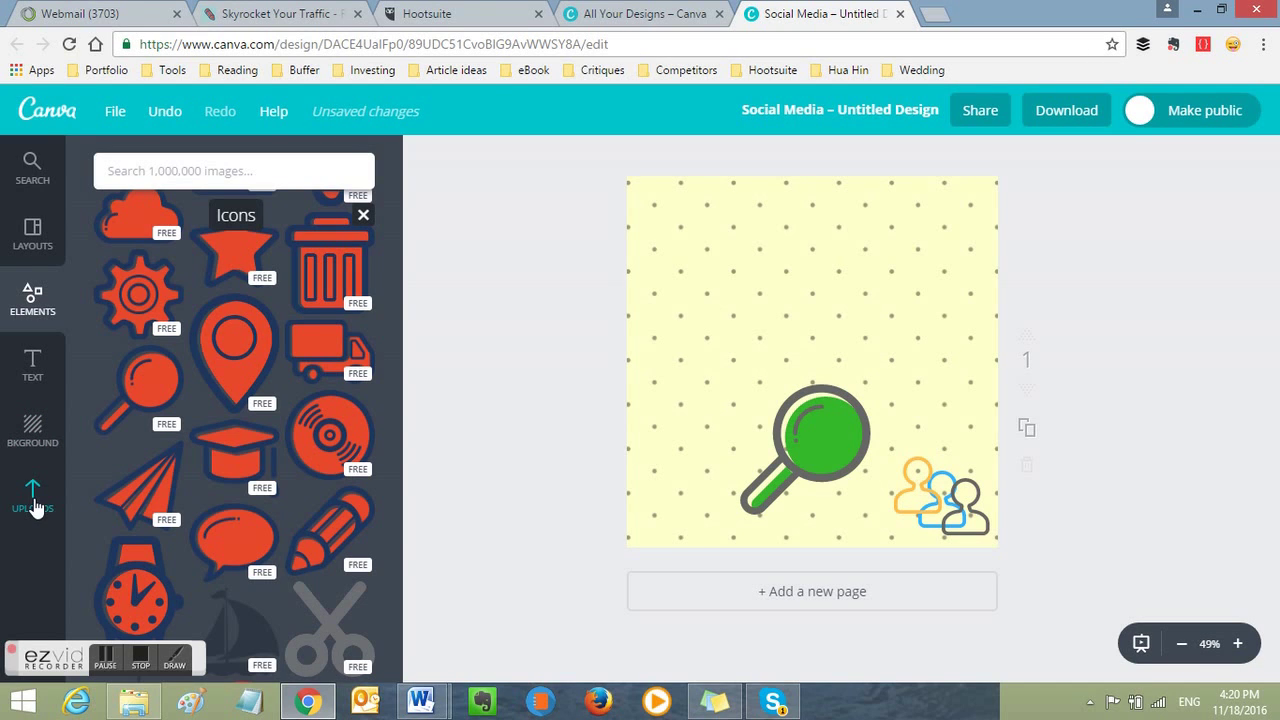
Step: Search the image library for "instagram" and add the free multicoloured Instagram logo to the design
left_click(229, 171)
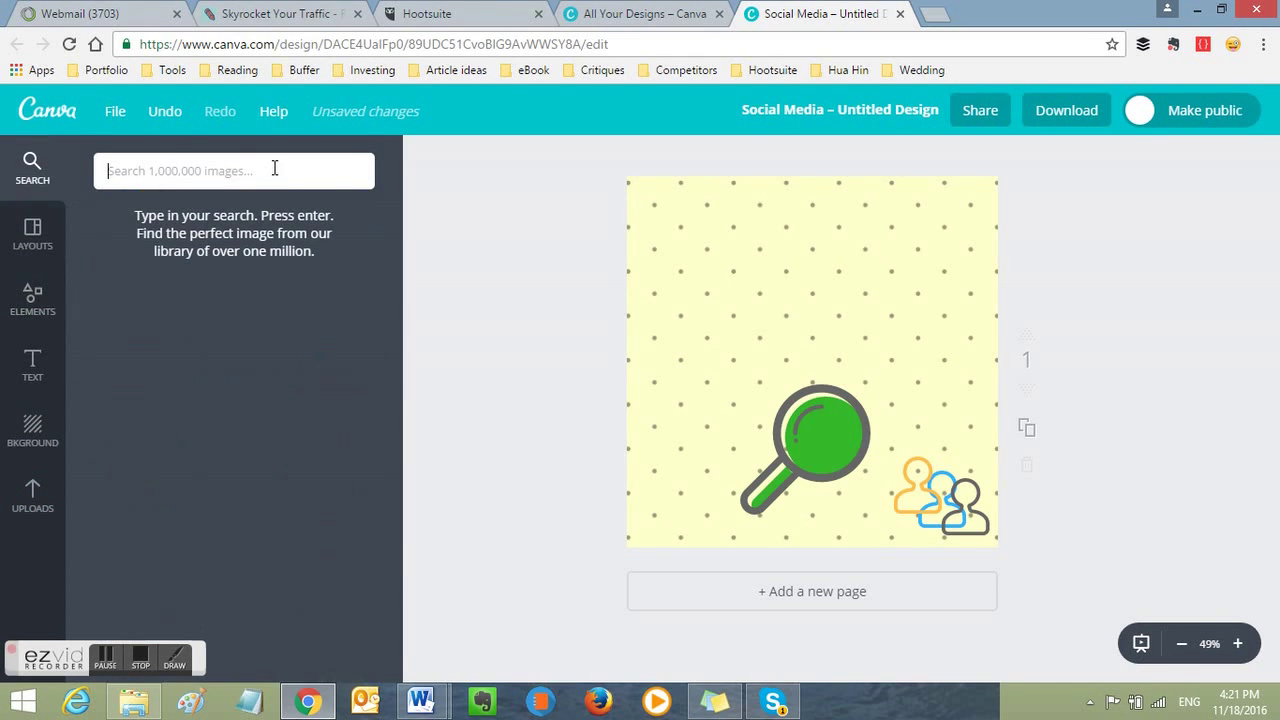
type("ins")
key("Return")
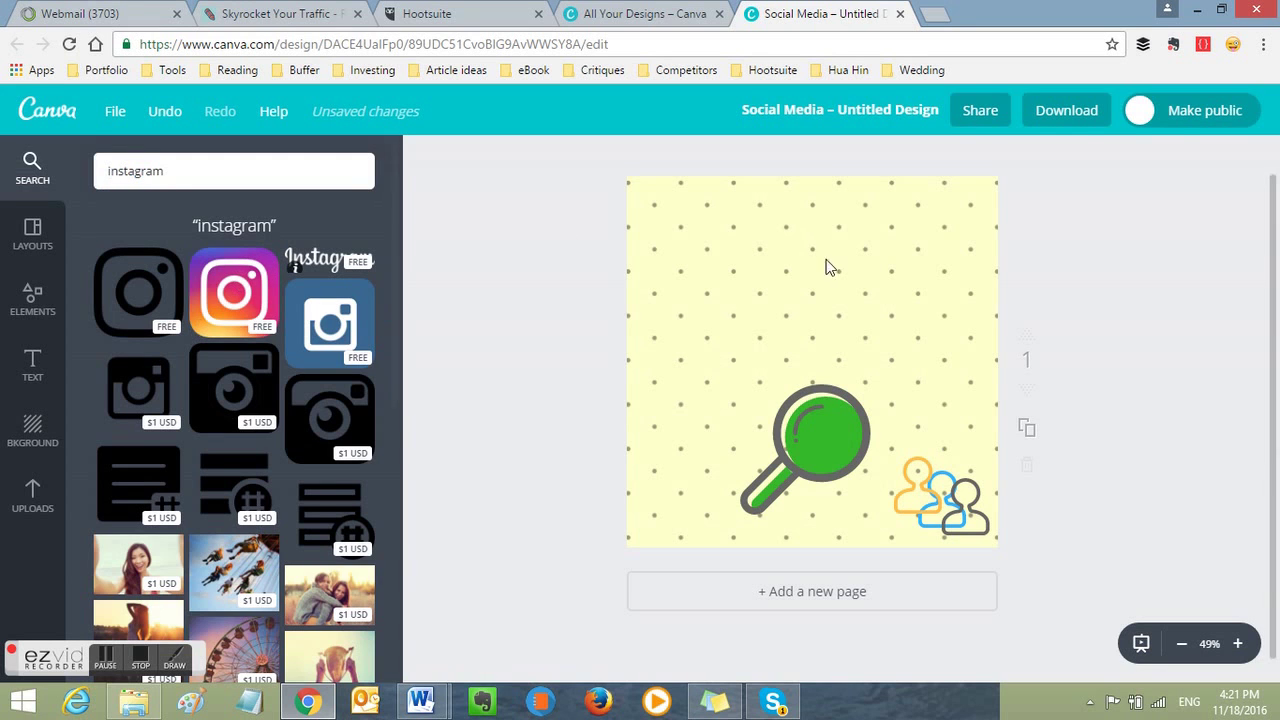
left_click(843, 308)
left_click_drag(843, 308, 845, 310)
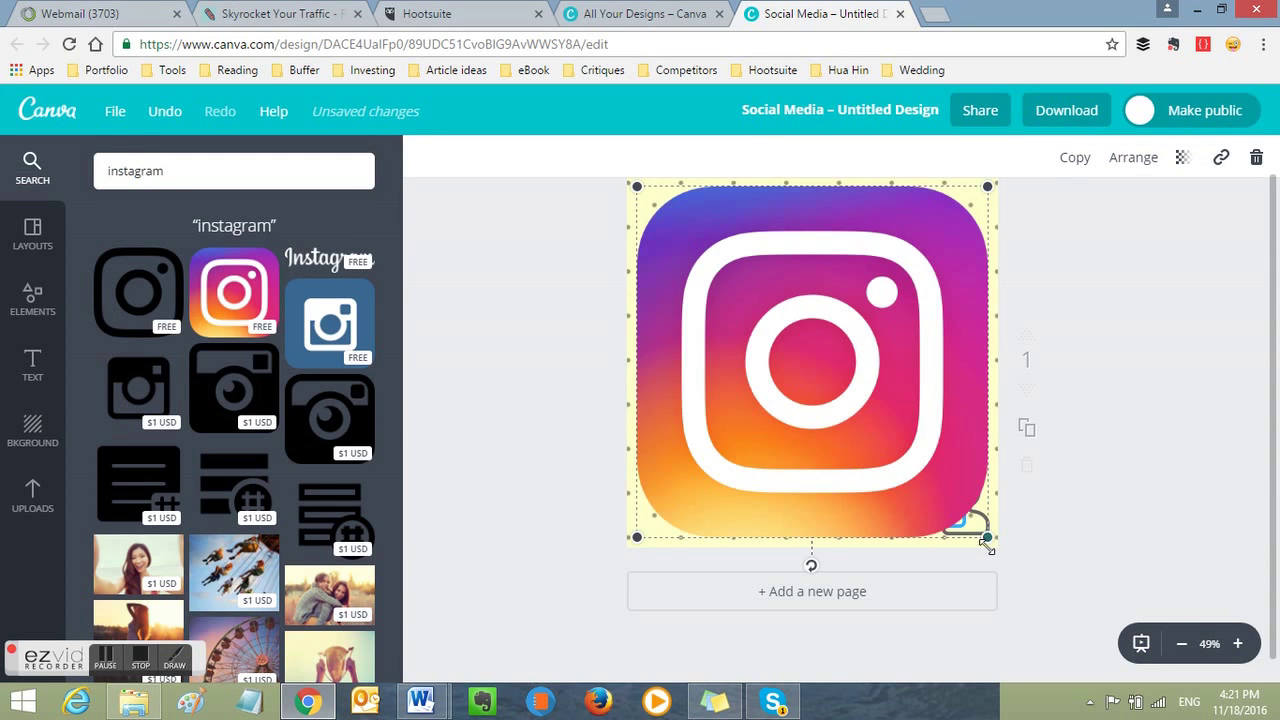
Step: Resize the Instagram logo to about 461 × 461 px, centre it in the upper part of the design, and shift the magnifying glass left
left_click_drag(988, 538, 790, 344)
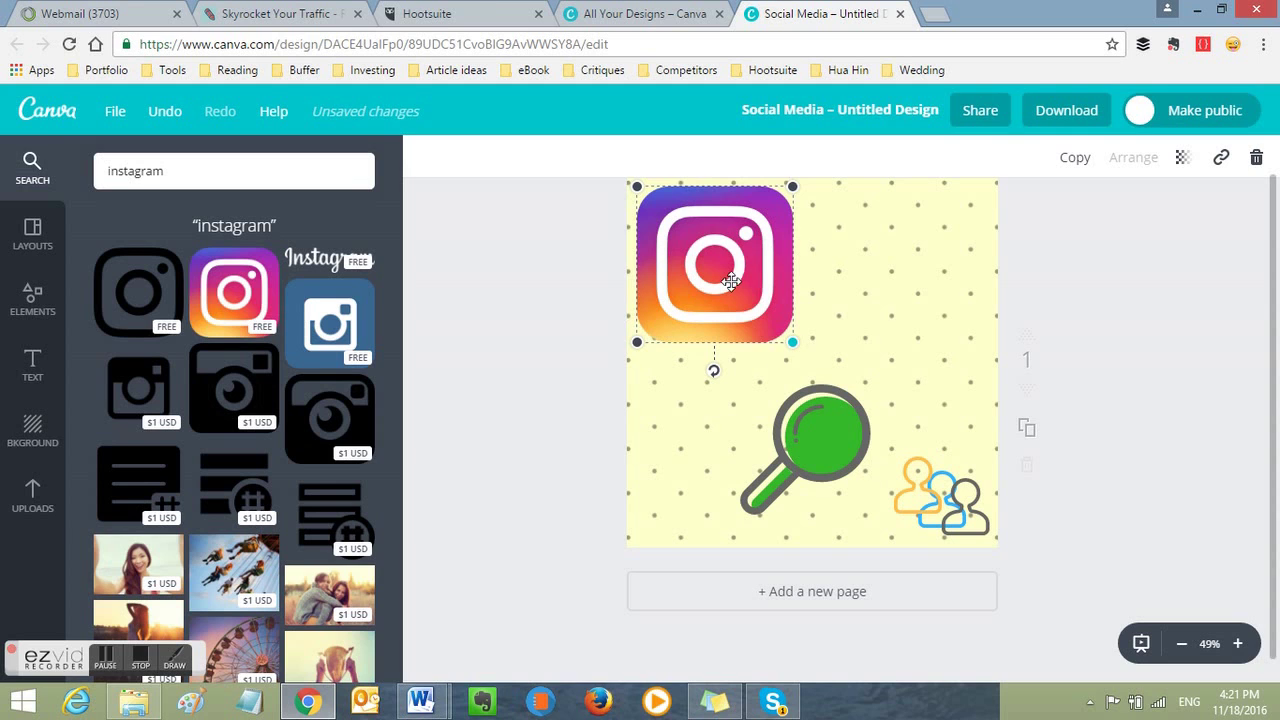
left_click_drag(770, 290, 827, 293)
left_click_drag(797, 444, 712, 435)
left_click_drag(846, 255, 946, 212)
left_click(880, 277)
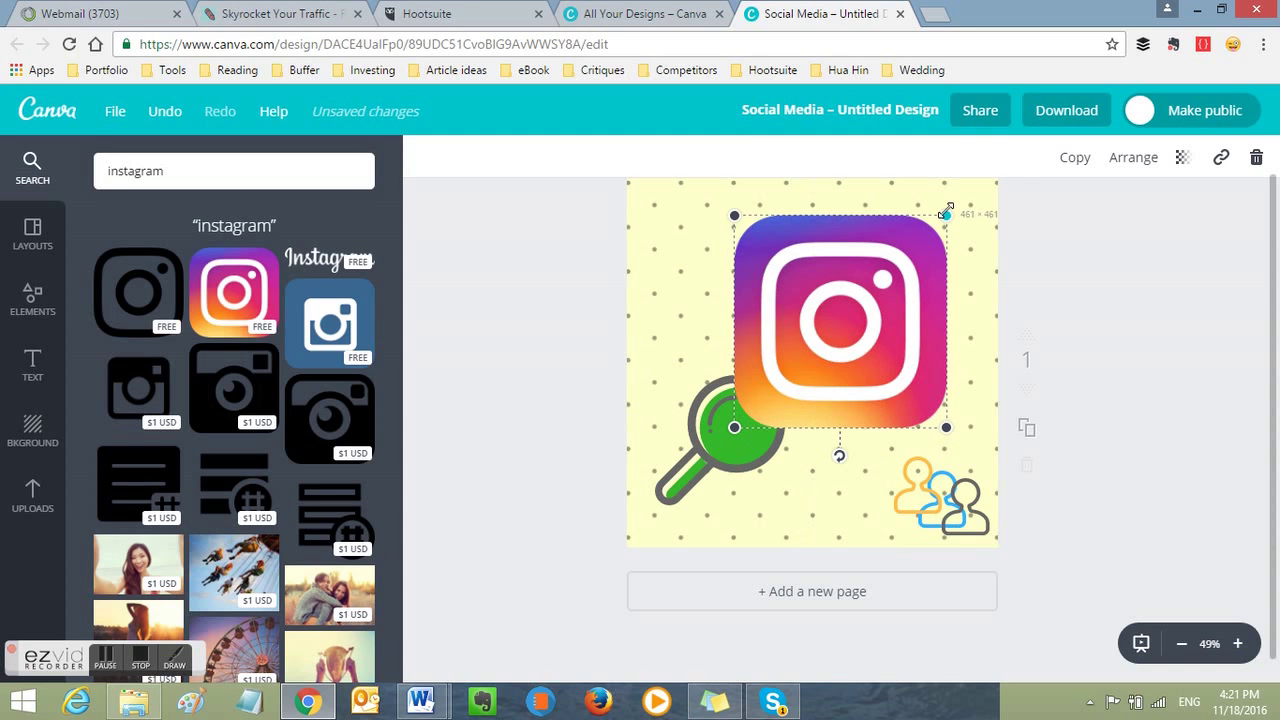
left_click_drag(794, 335, 725, 336)
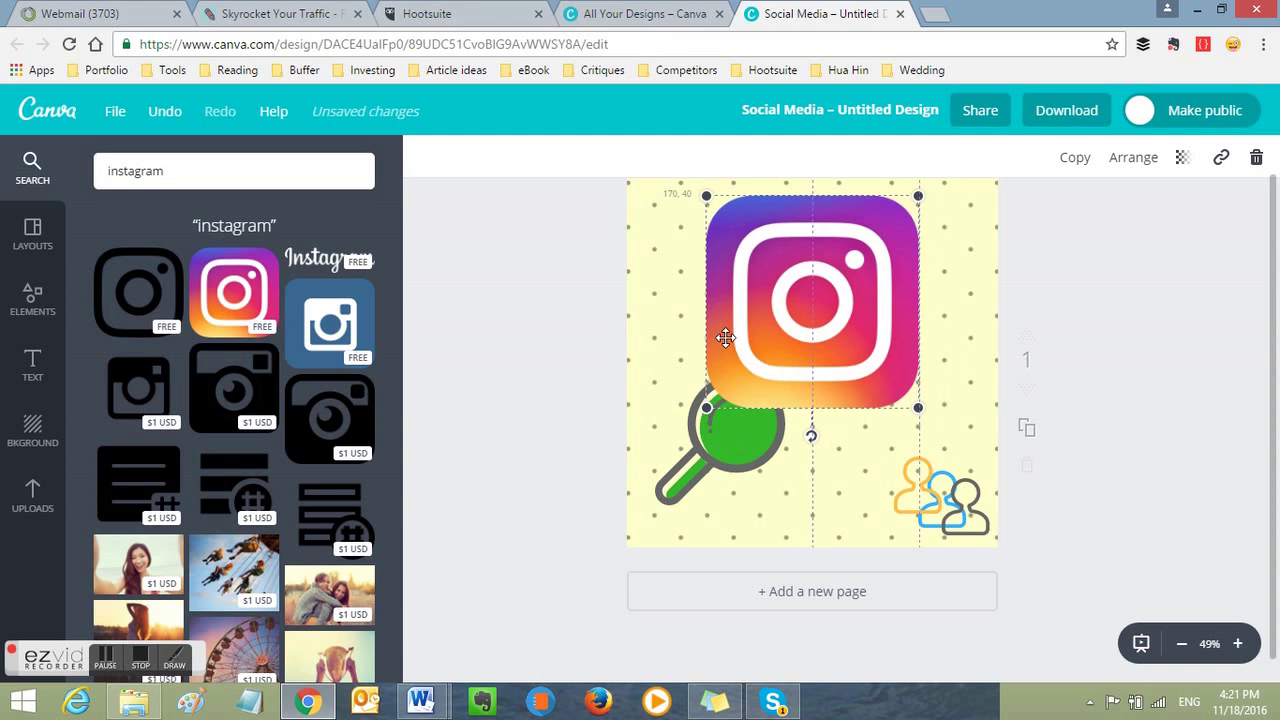
Step: Move the magnifying glass down and shrink it to about half its size in the design's lower-left corner
left_click(715, 465)
left_click_drag(712, 462, 712, 492)
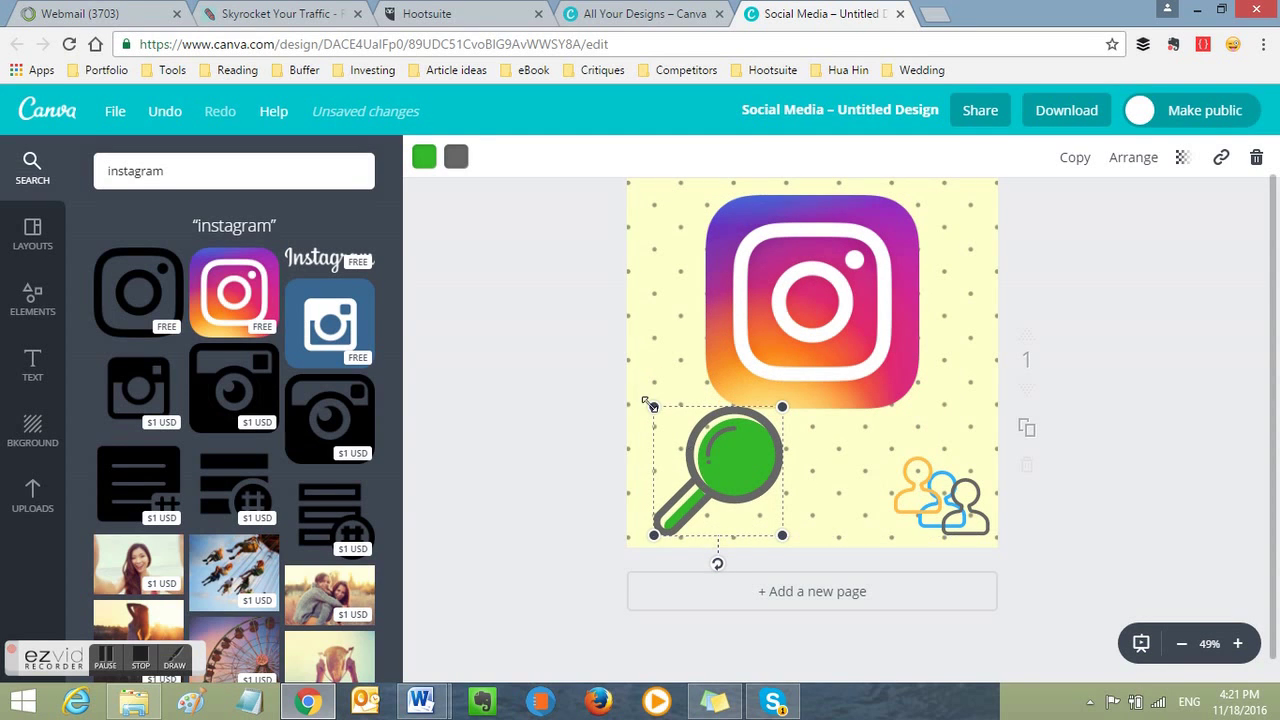
left_click_drag(654, 406, 671, 493)
Step: Move the Instagram logo down, shrink it to about 245 × 245 px and centre it horizontally in the design
left_click_drag(834, 314, 834, 352)
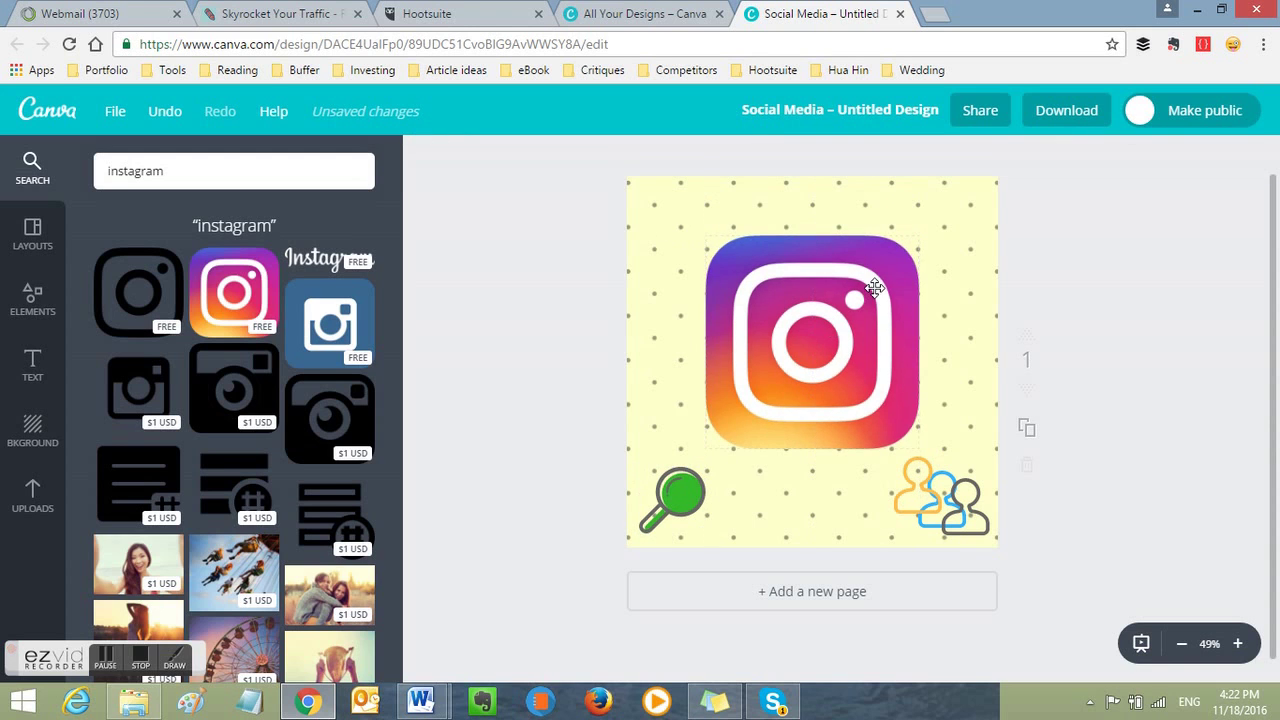
left_click_drag(875, 289, 850, 366)
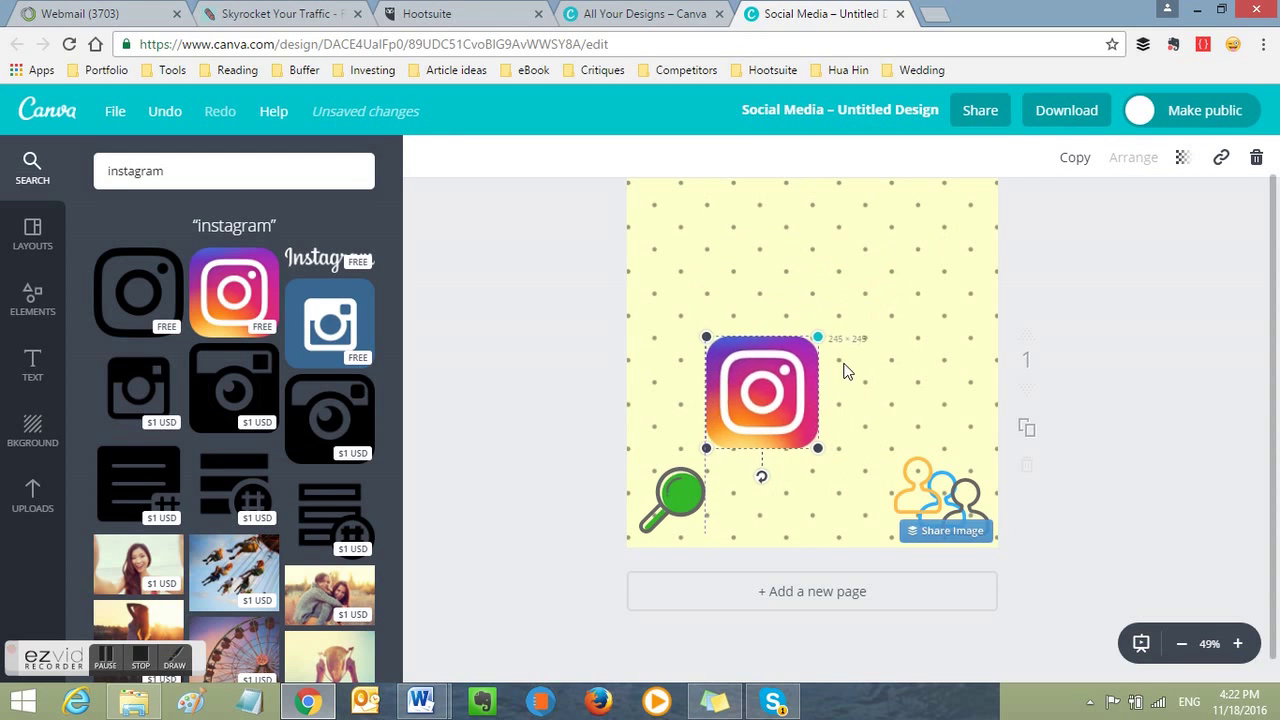
left_click_drag(798, 387, 814, 389)
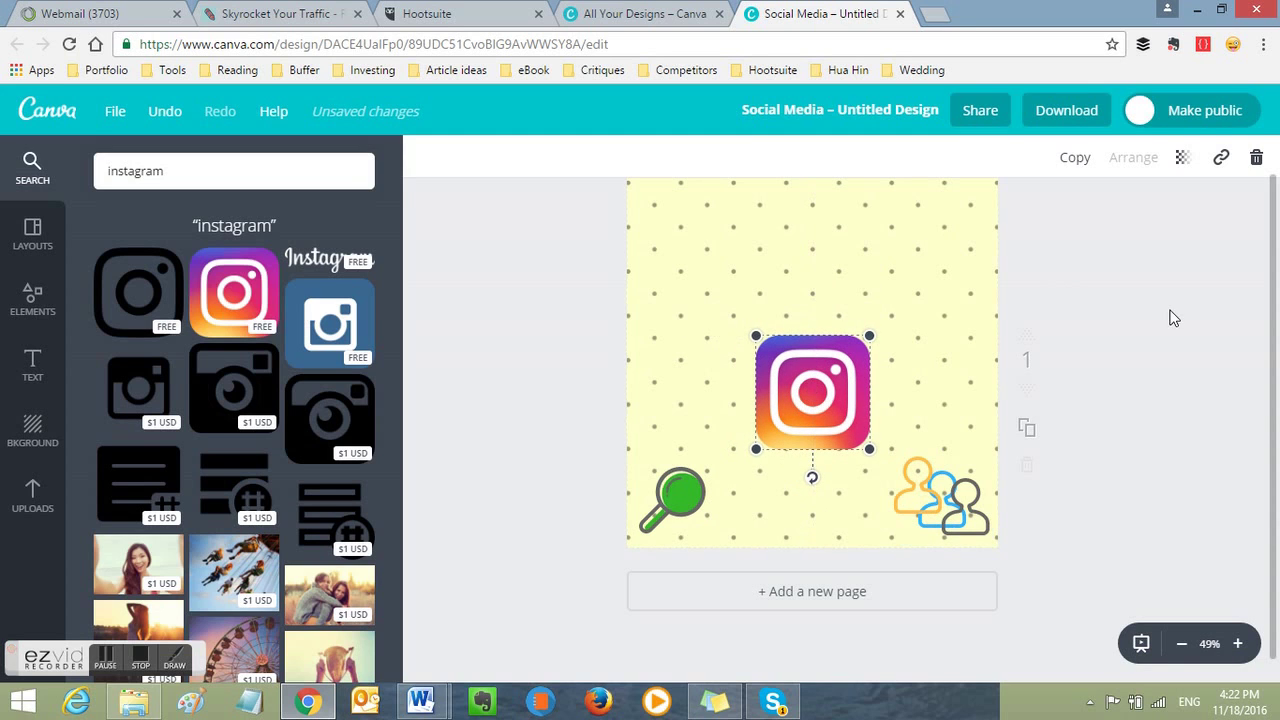
left_click(620, 323)
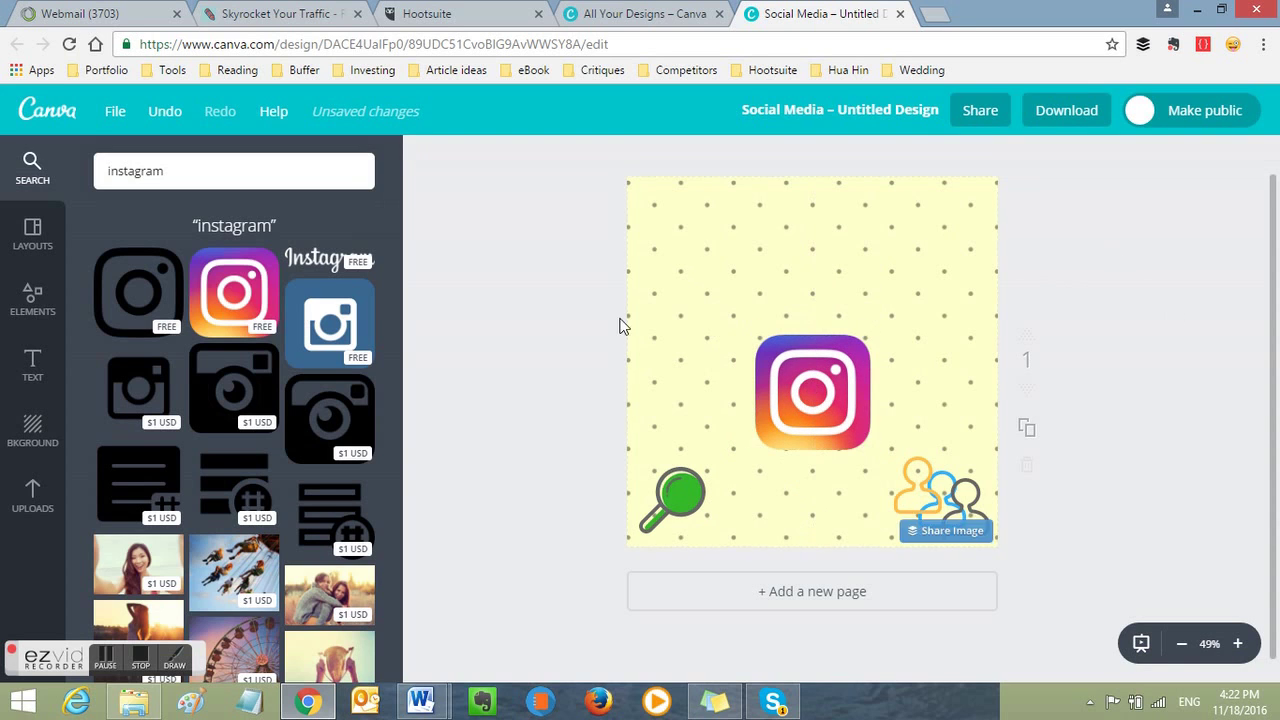
Step: Add a heading text box and place it above the Instagram logo near the design's upper edge
left_click(33, 368)
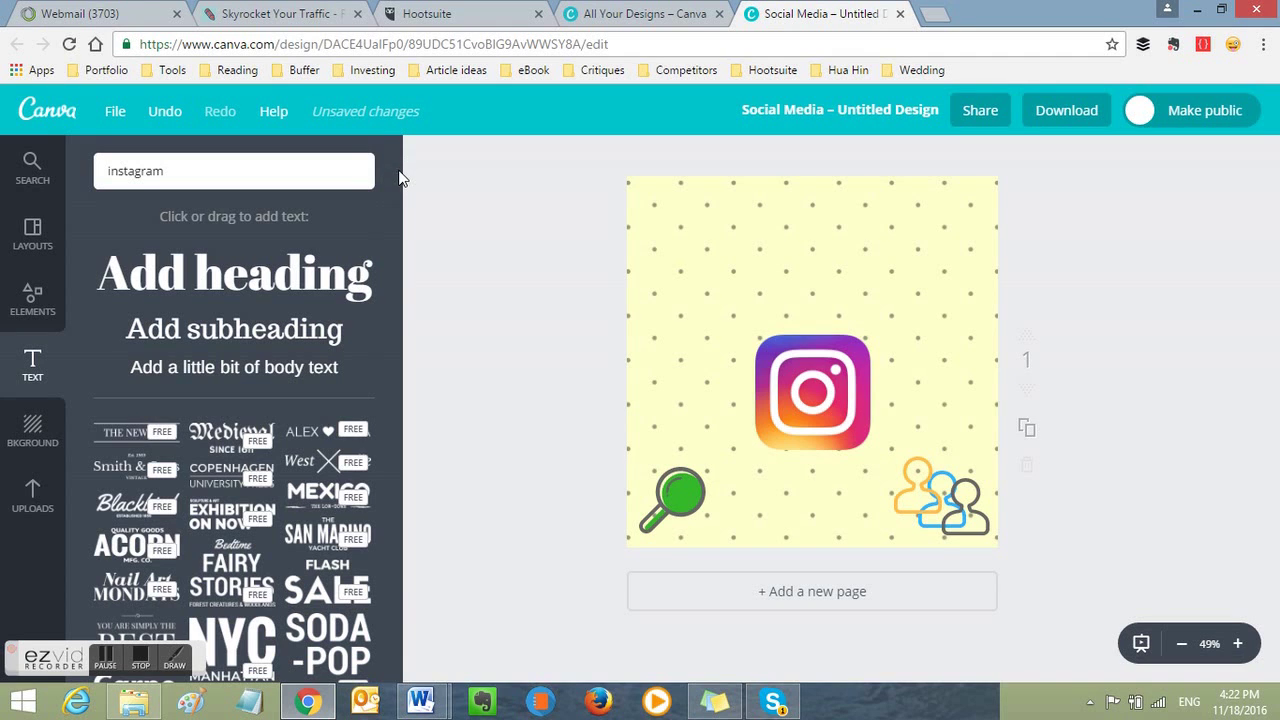
mouse_move(398, 178)
left_mouse_down()
mouse_move(392, 515)
mouse_move(399, 175)
left_mouse_up()
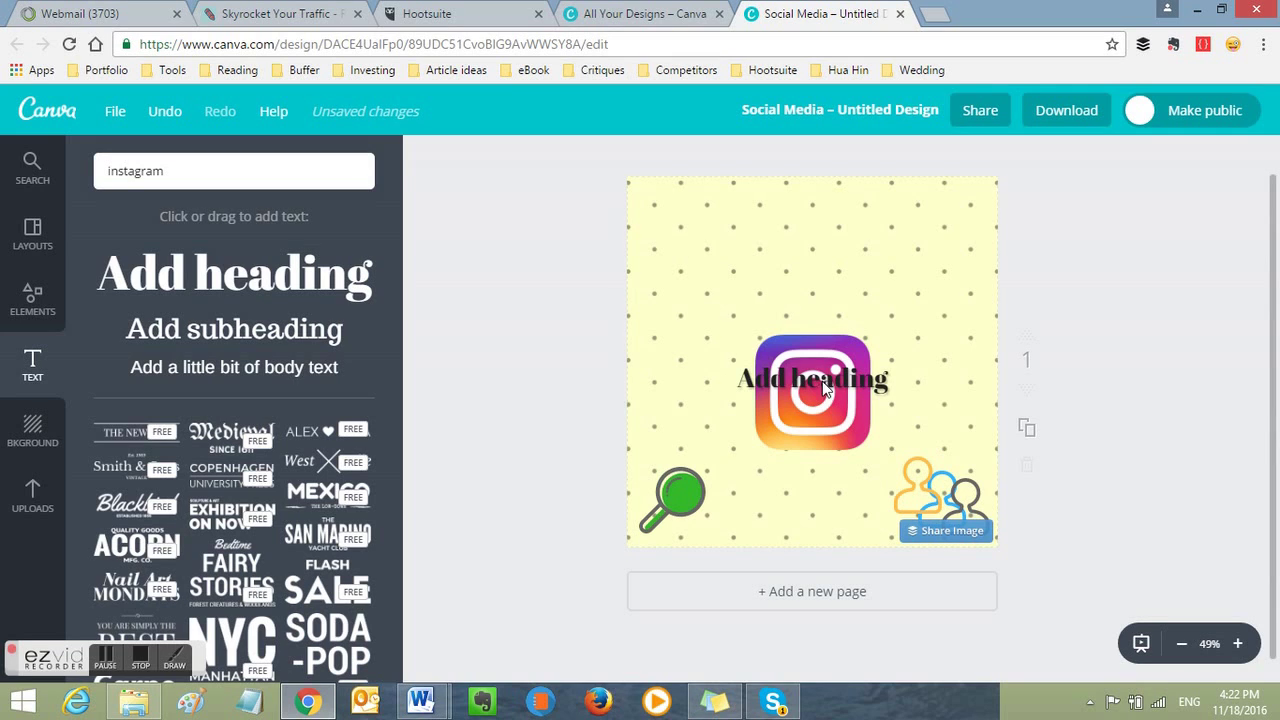
left_click(824, 392)
left_click(822, 385)
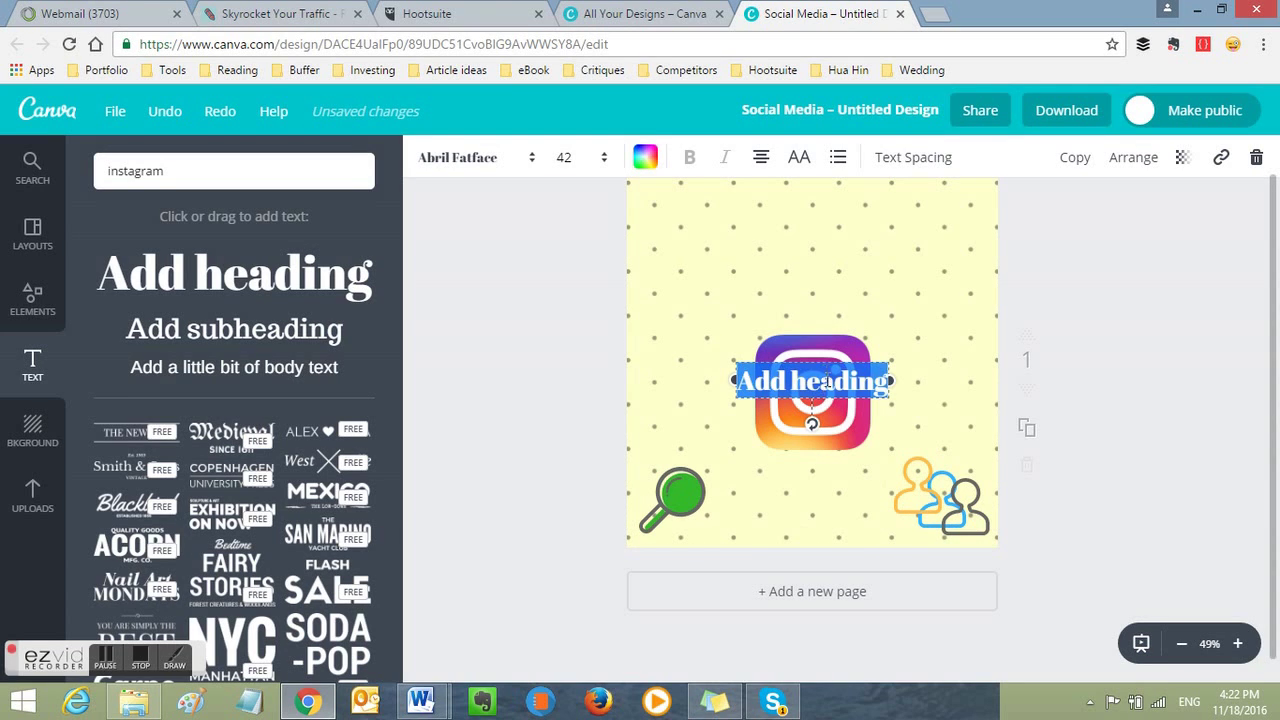
left_click_drag(824, 392, 818, 250)
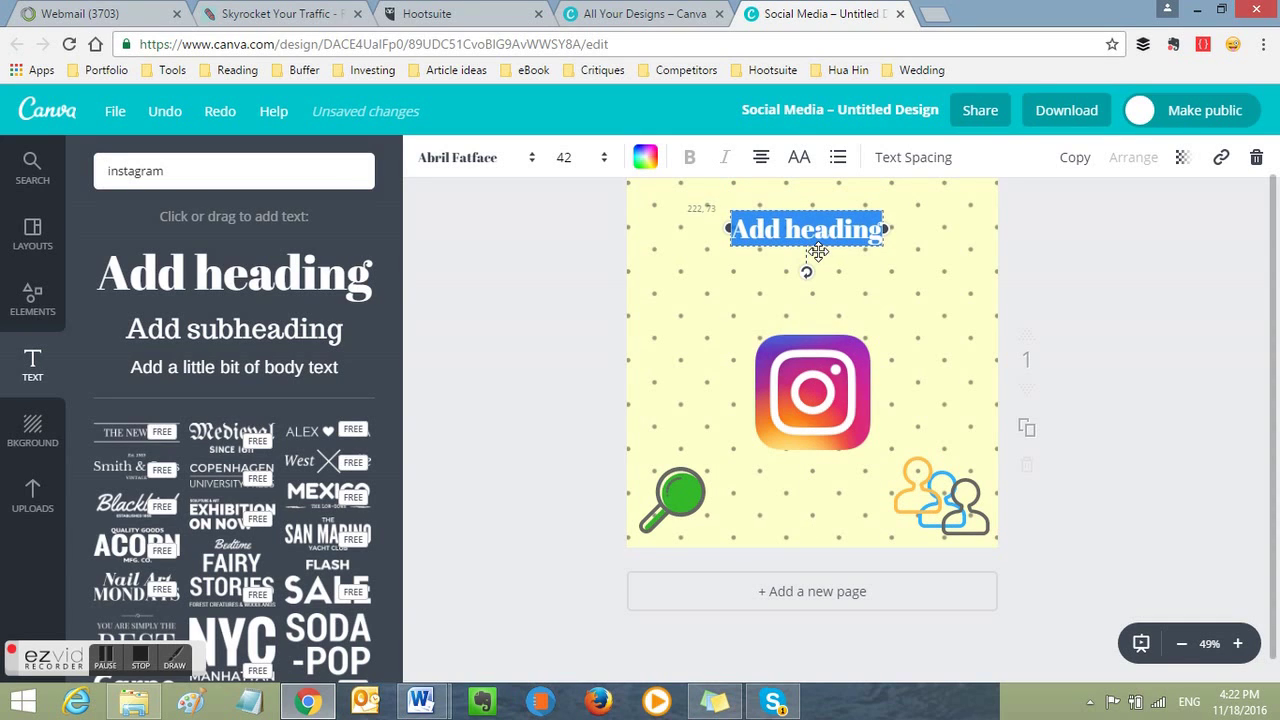
scroll(1275, 188, "up", 1)
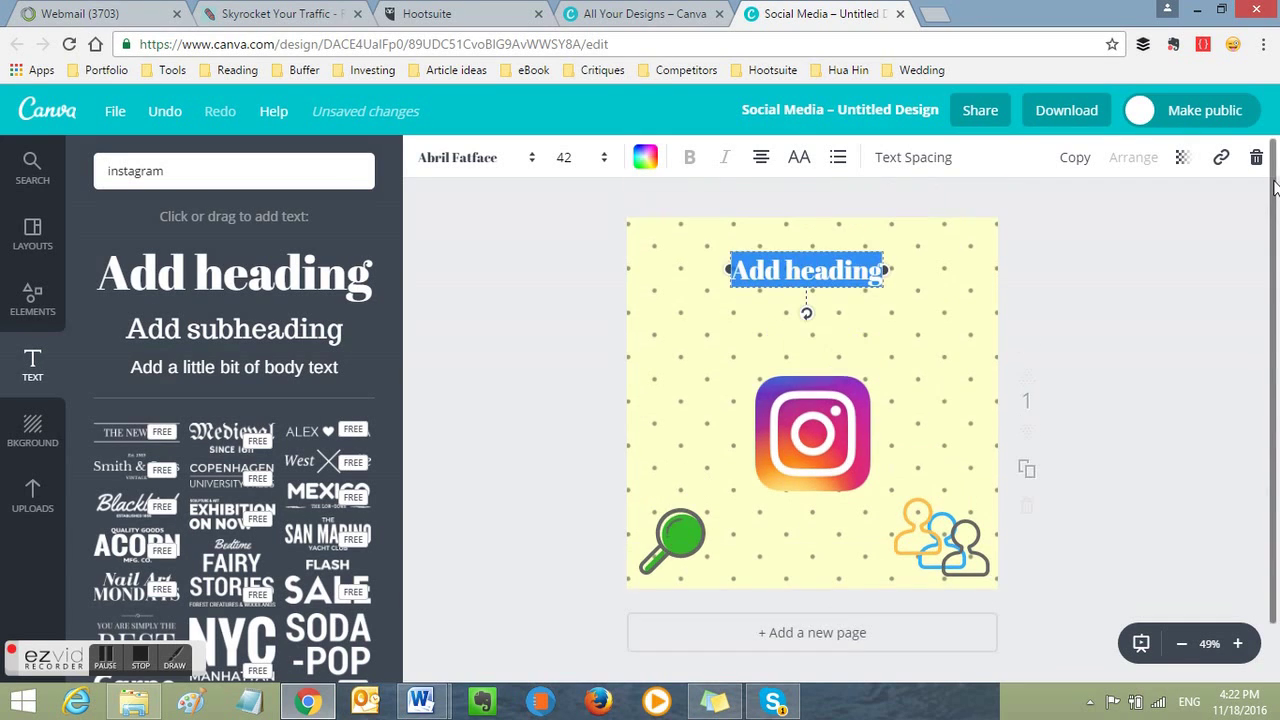
Step: Replace the heading's placeholder text with "How to find Instagram Influencers?"
left_click(844, 268)
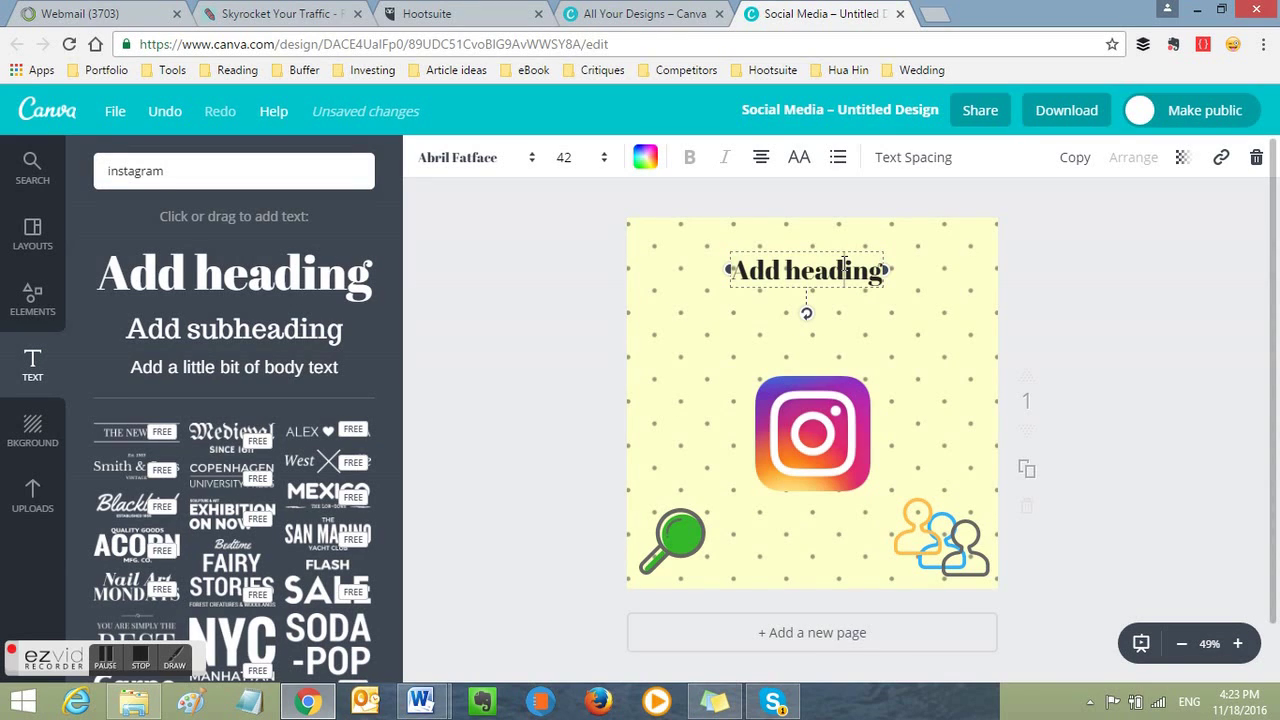
triple_click(844, 268)
type("Ho")
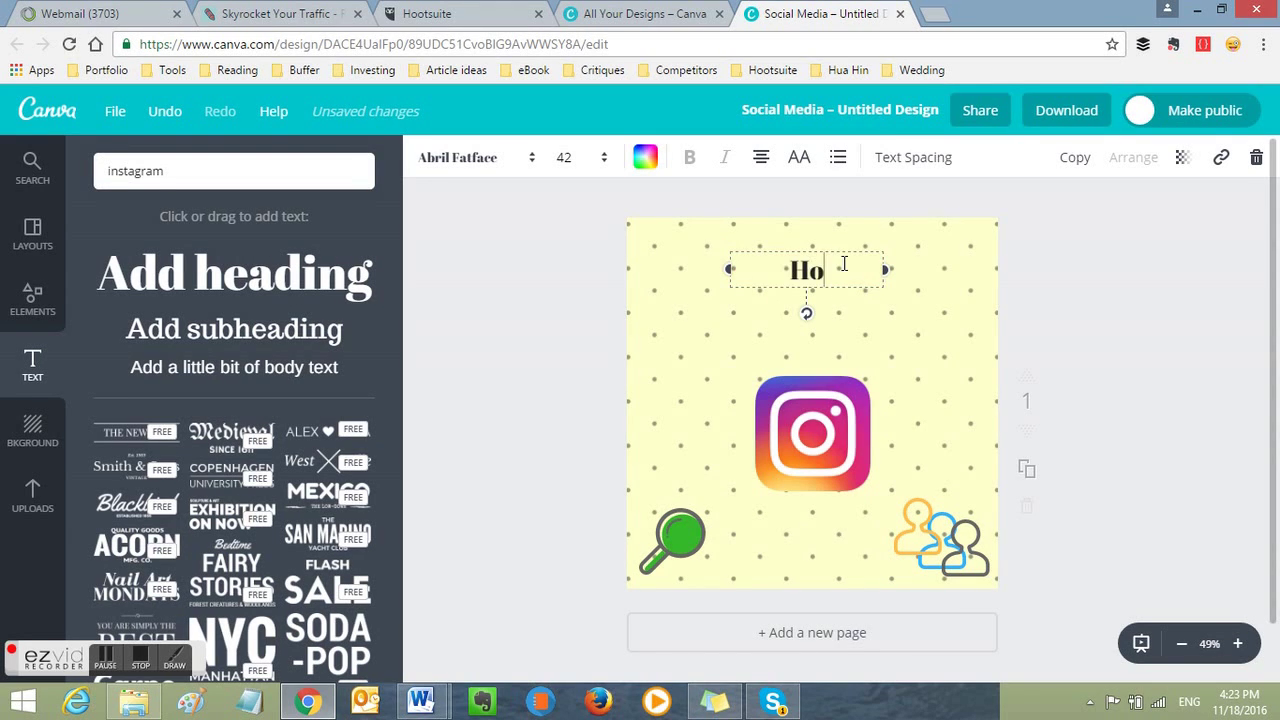
type("w to fun")
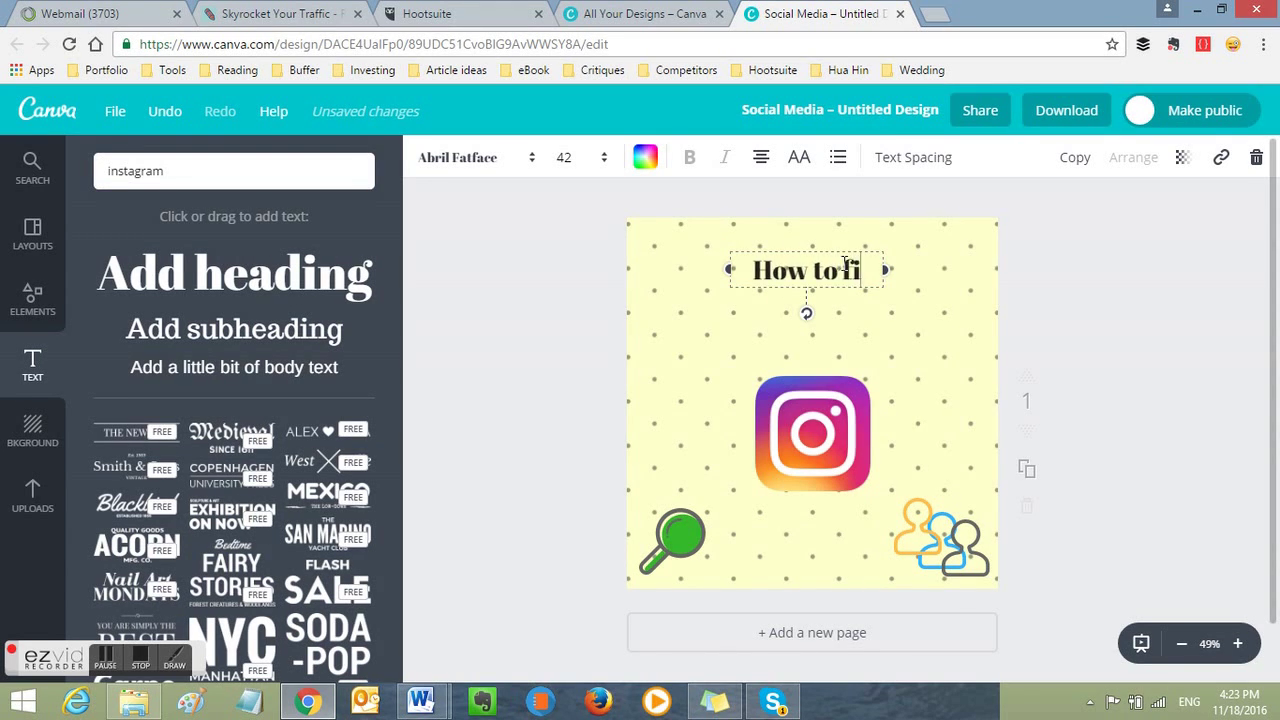
key("BackSpace")
key("BackSpace")
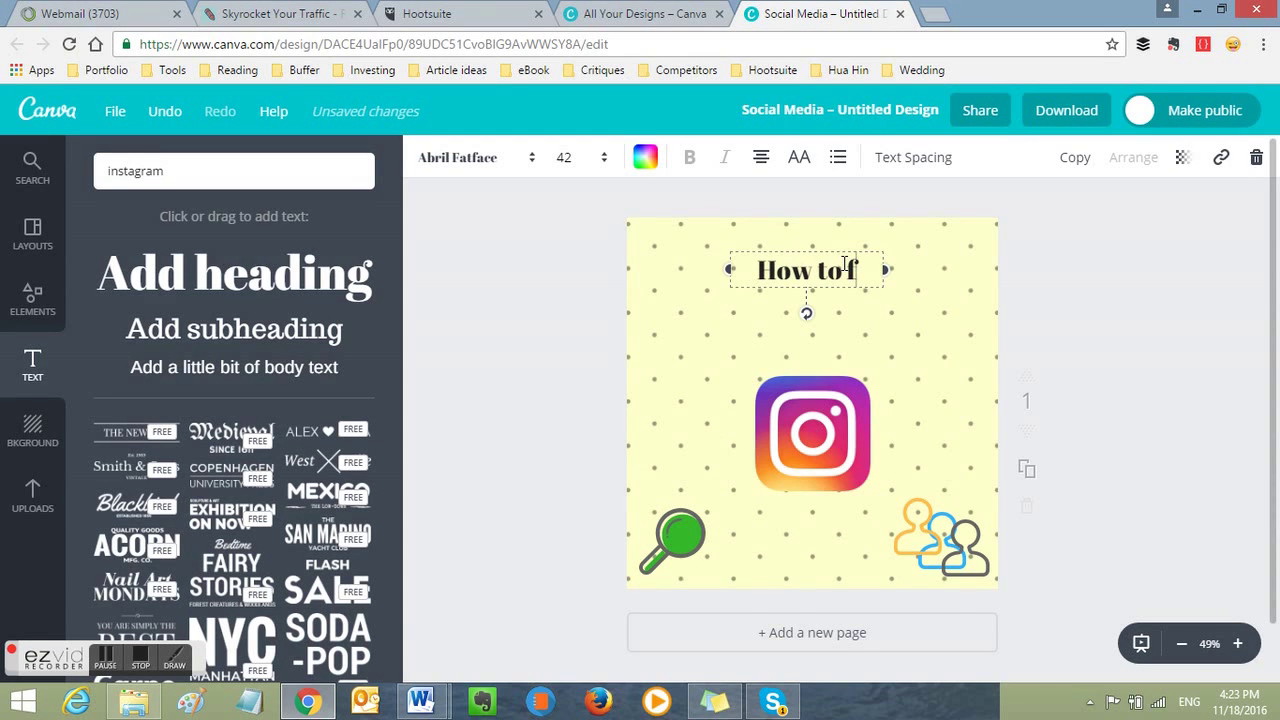
type("ind Insta")
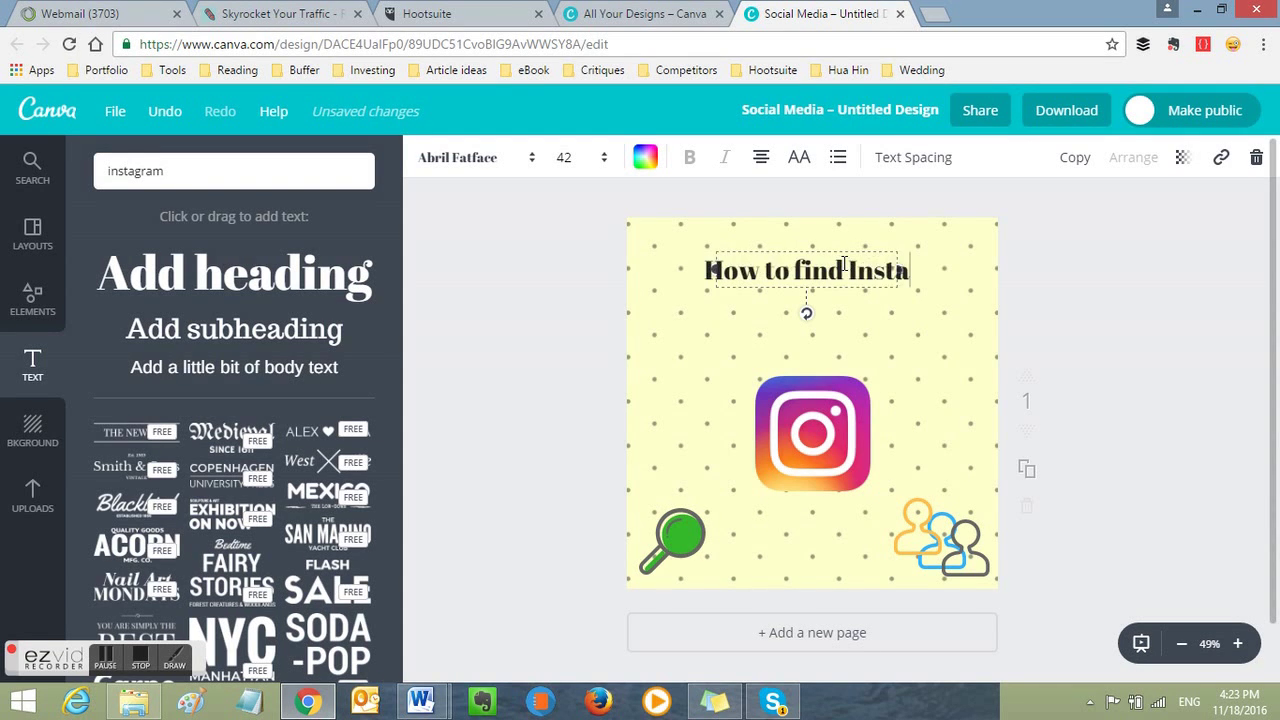
type("gram influe")
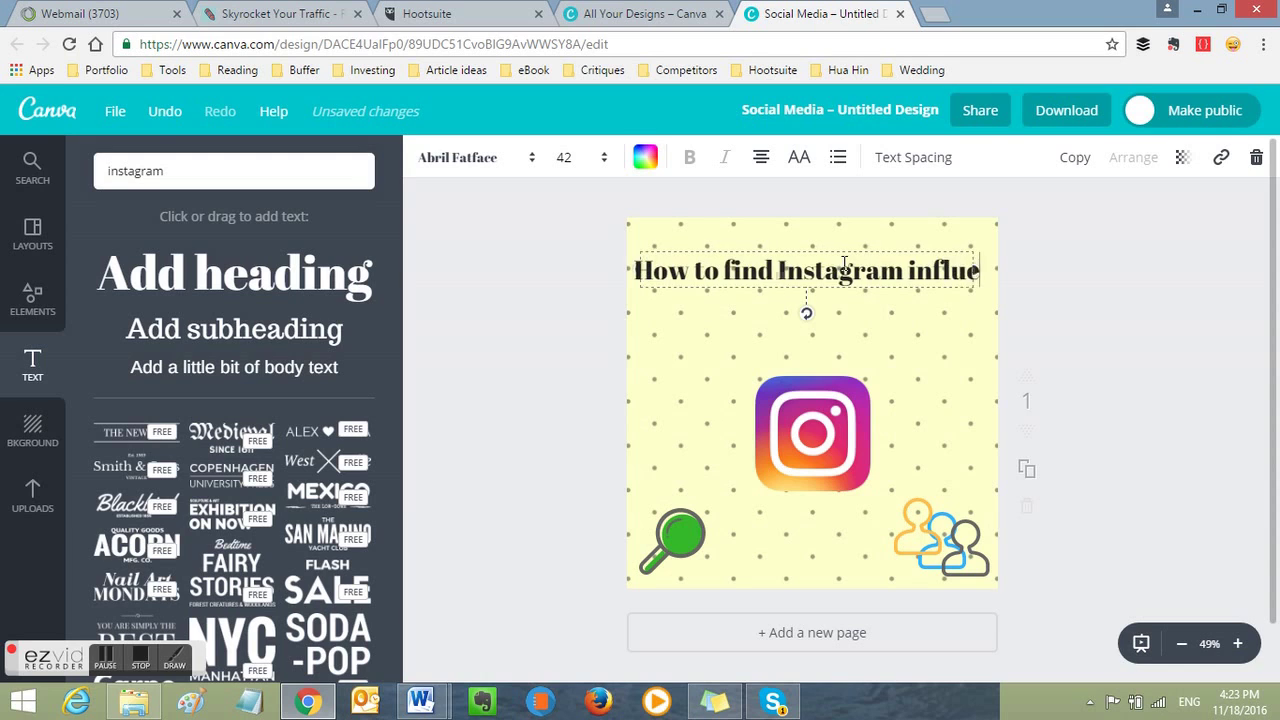
type("ncers?")
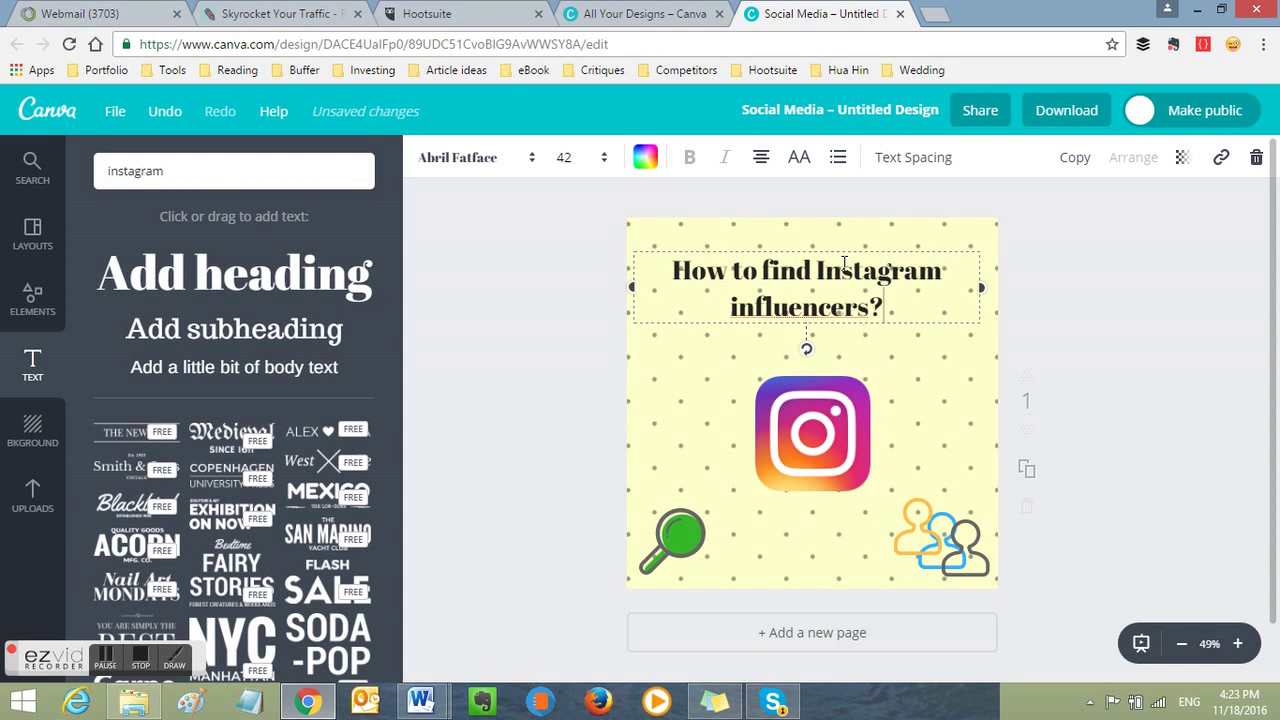
left_click(738, 307)
key("BackSpace")
type("I")
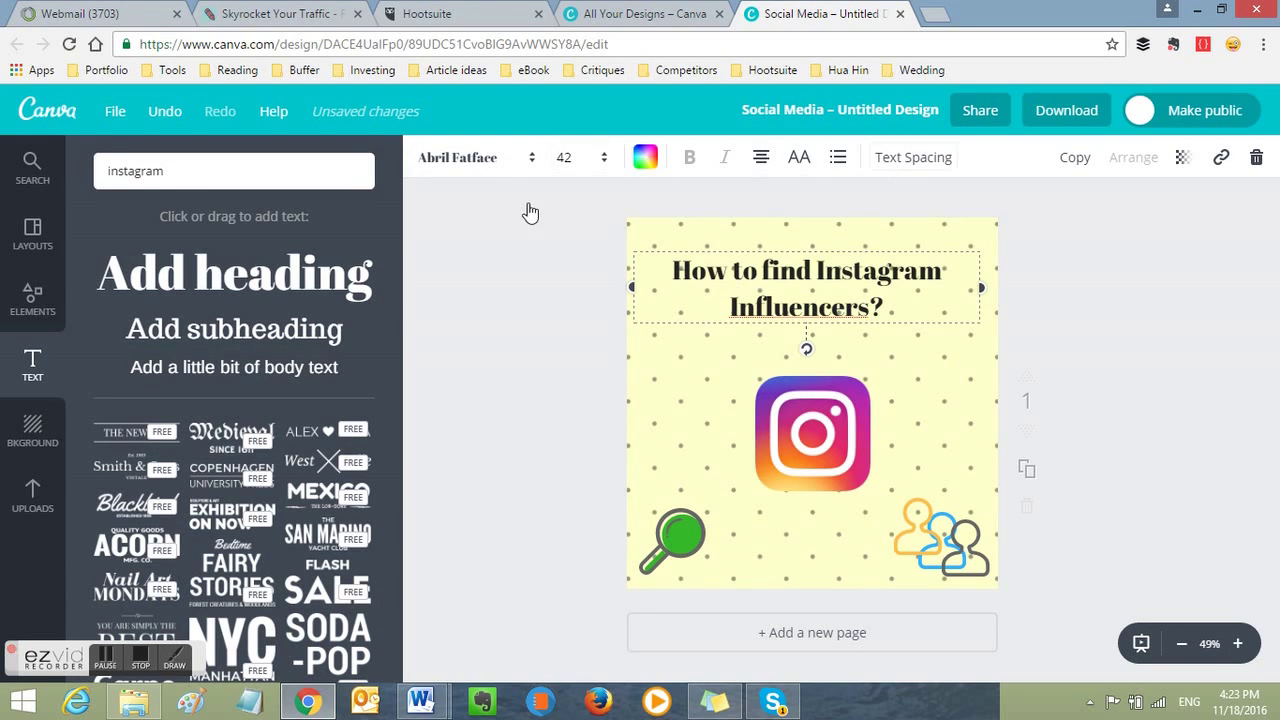
Step: Change the heading's font to Norwester
left_click(453, 162)
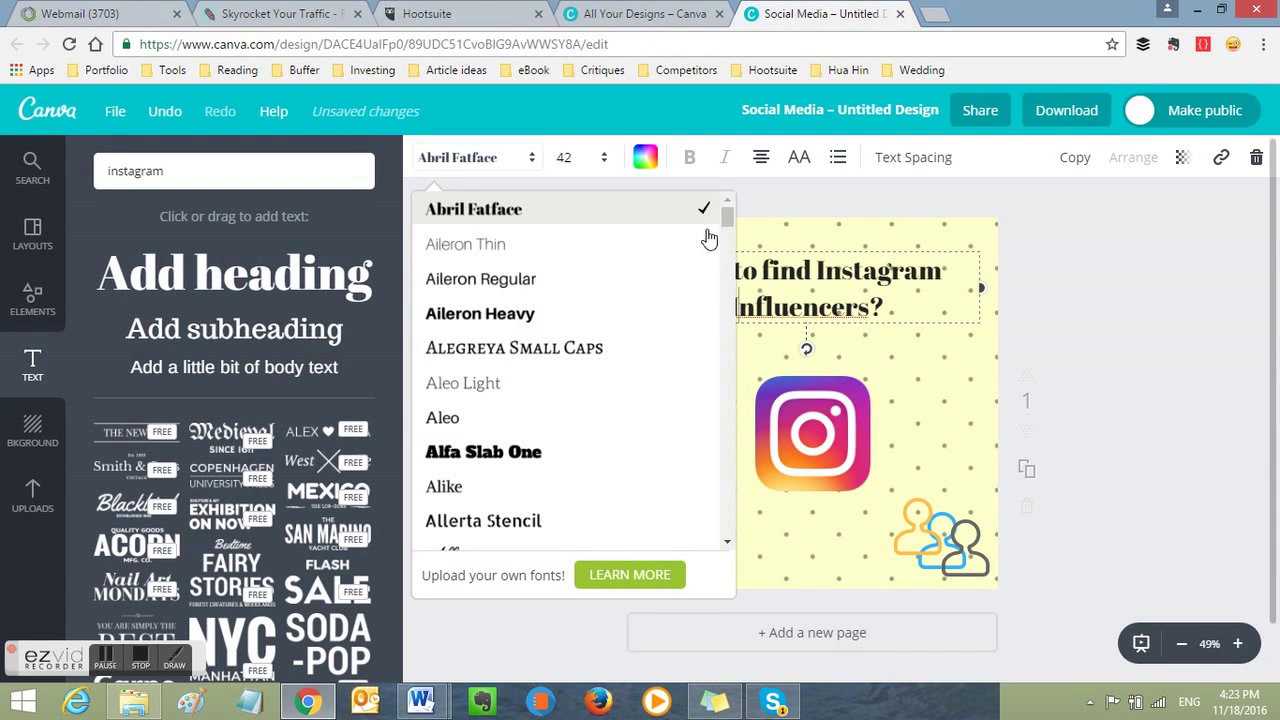
left_click_drag(729, 224, 721, 400)
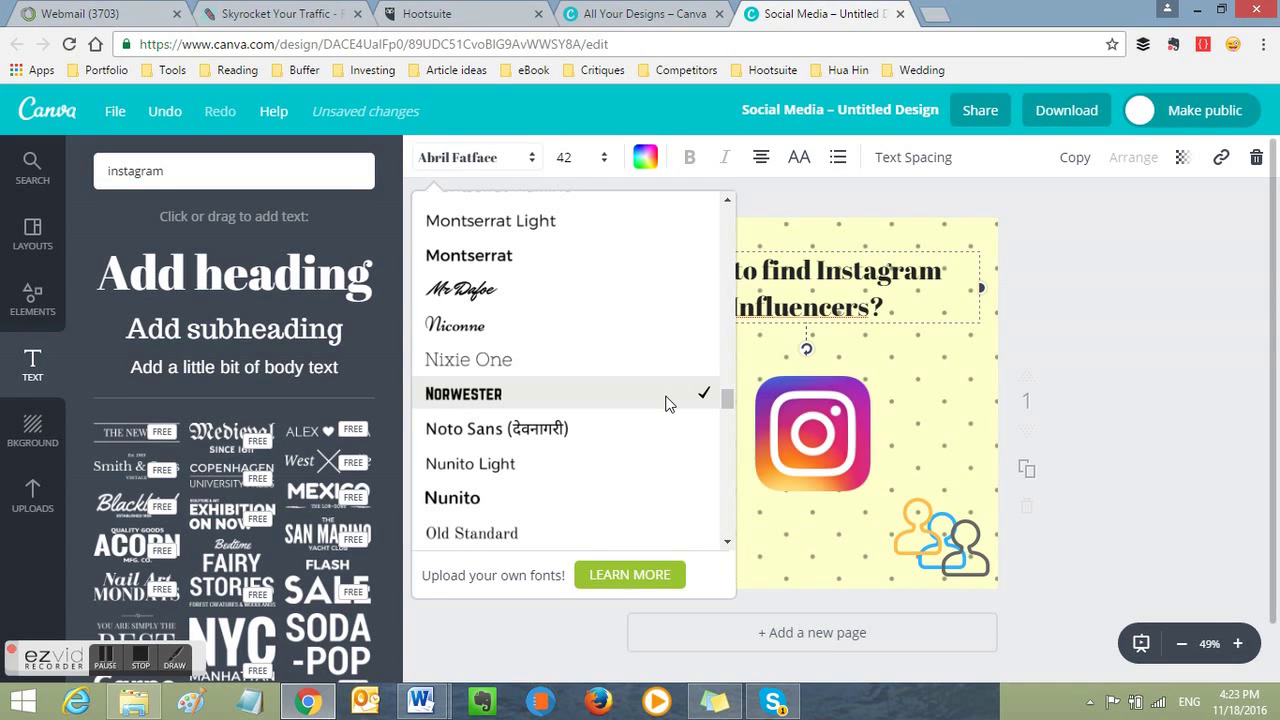
key("Escape")
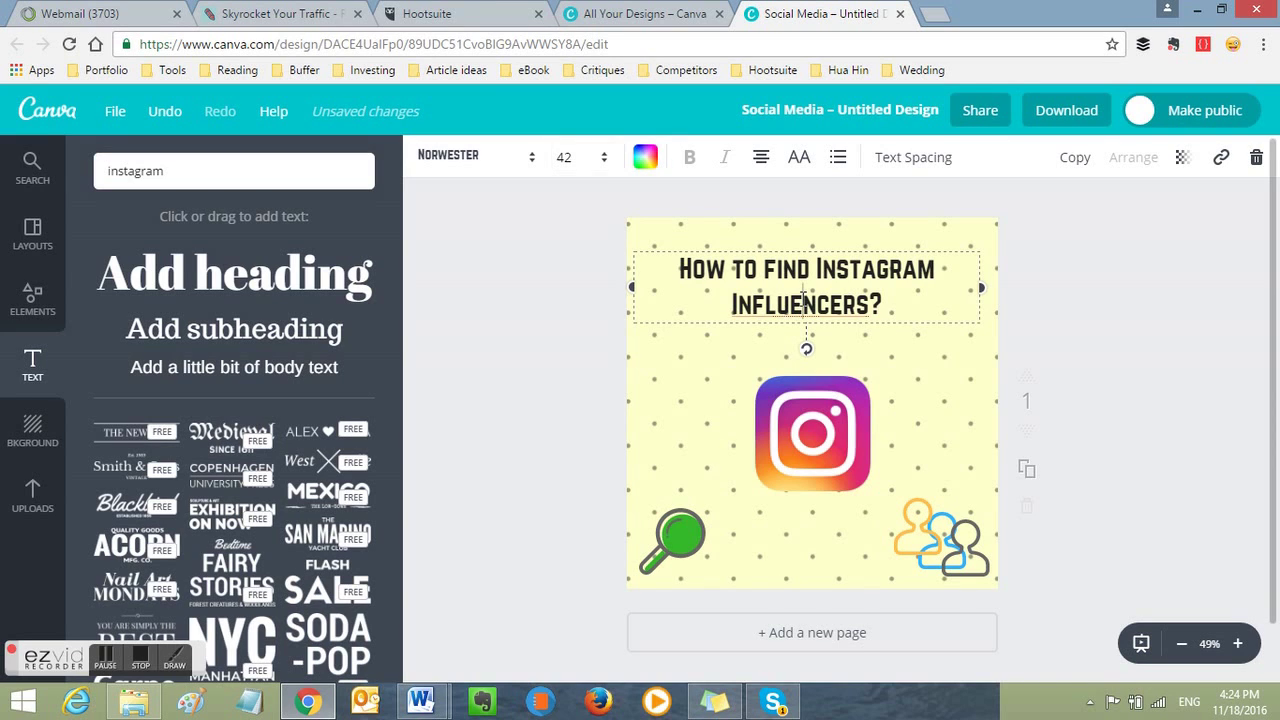
Step: Set the heading's font size to 60 and widen its text box so the heading fits on two lines
left_click(560, 160)
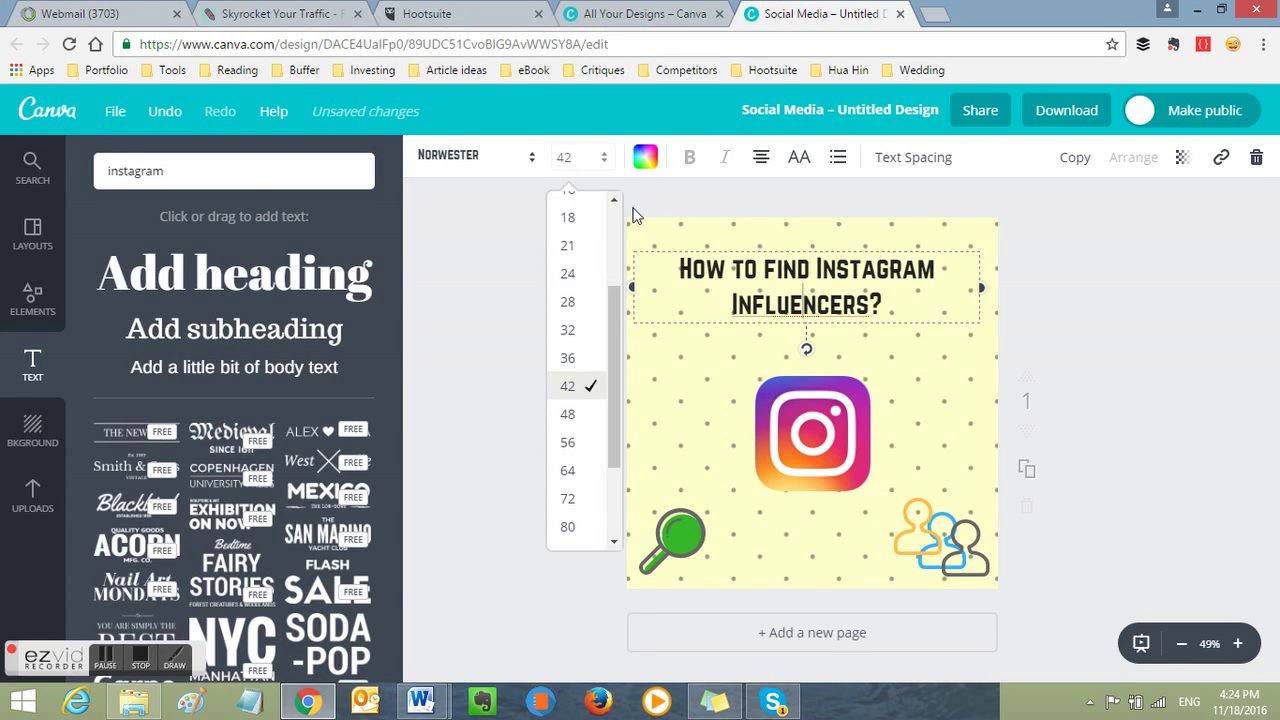
type("60")
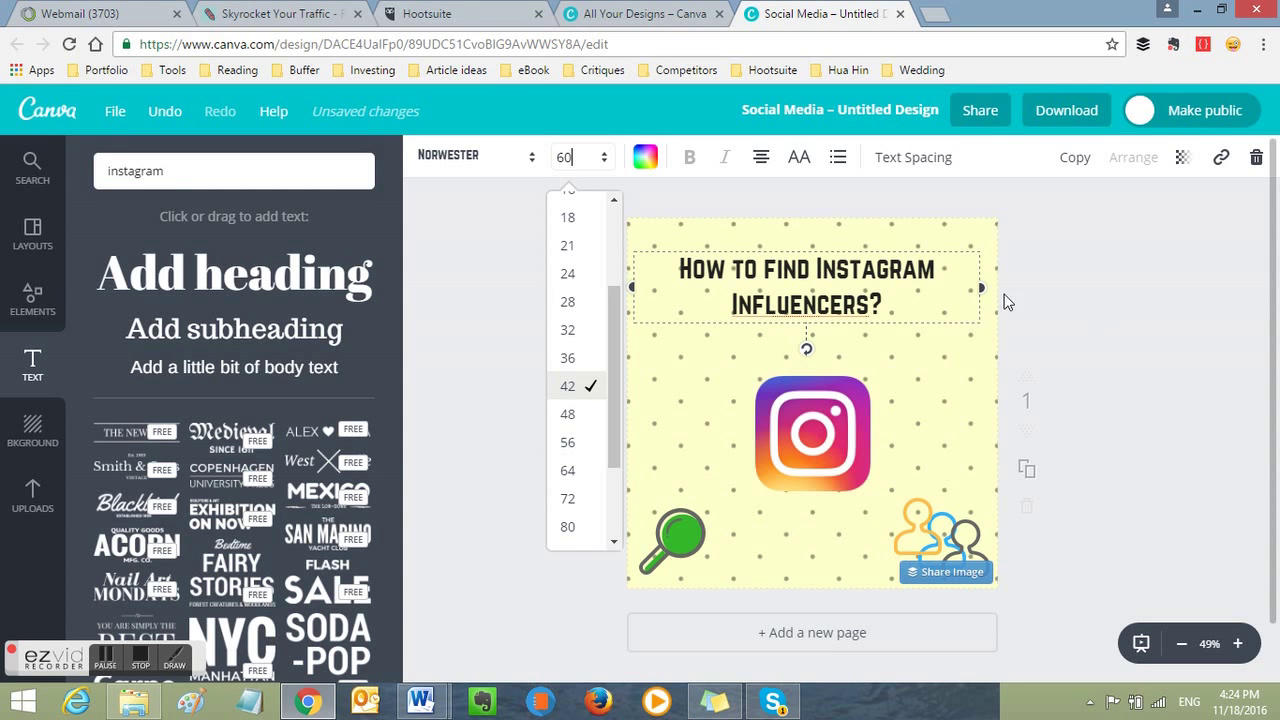
key("Return")
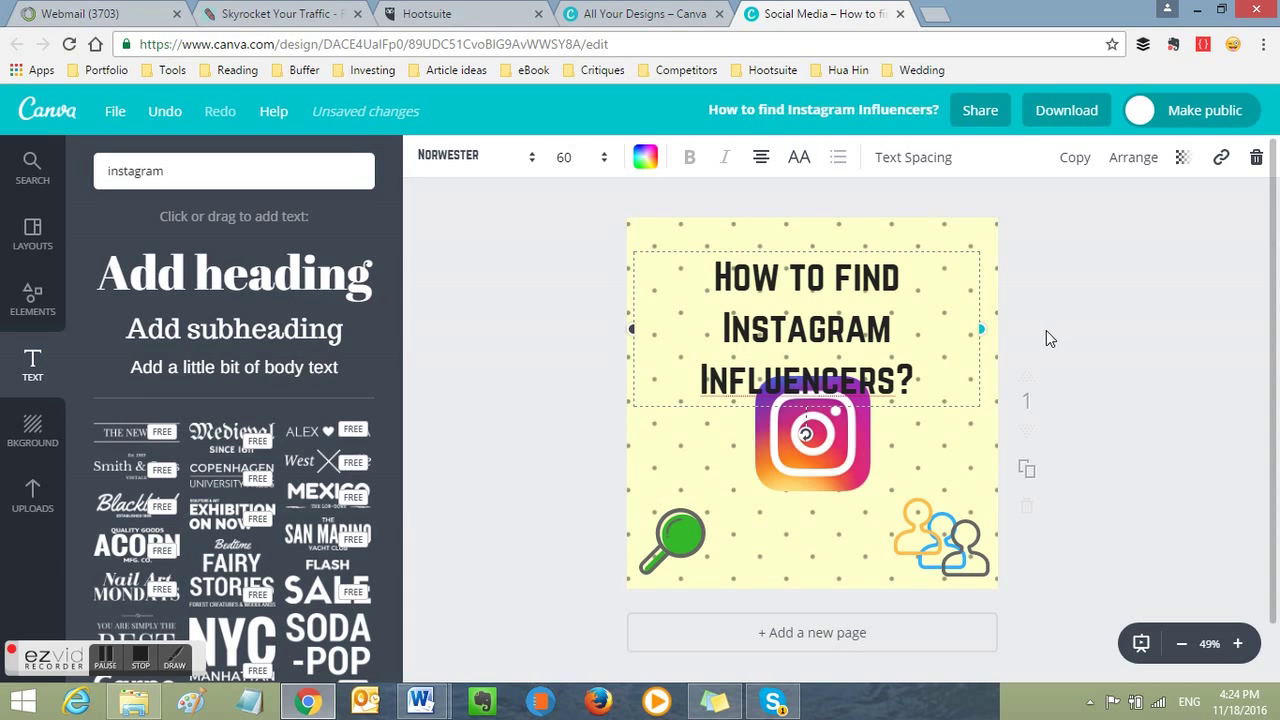
left_click_drag(981, 329, 1036, 330)
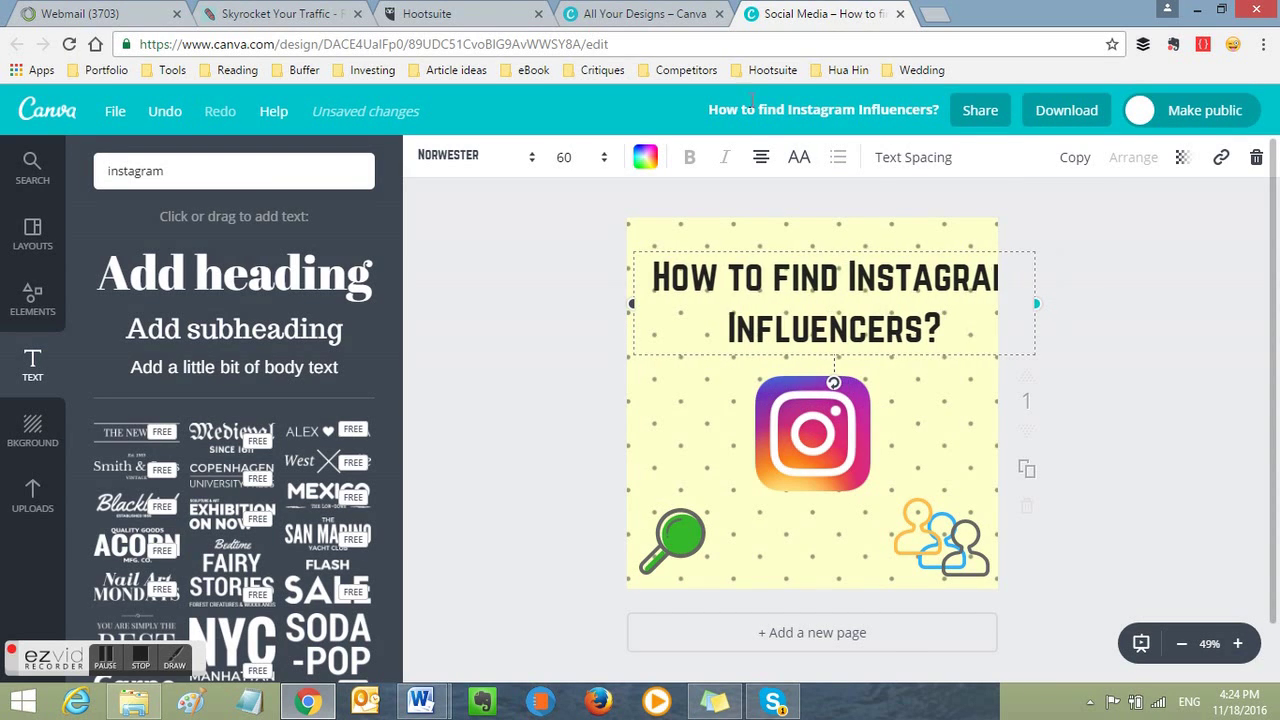
Step: Set the heading's font size to 55 and centre its text box horizontally near the design's upper edge
left_click(564, 160)
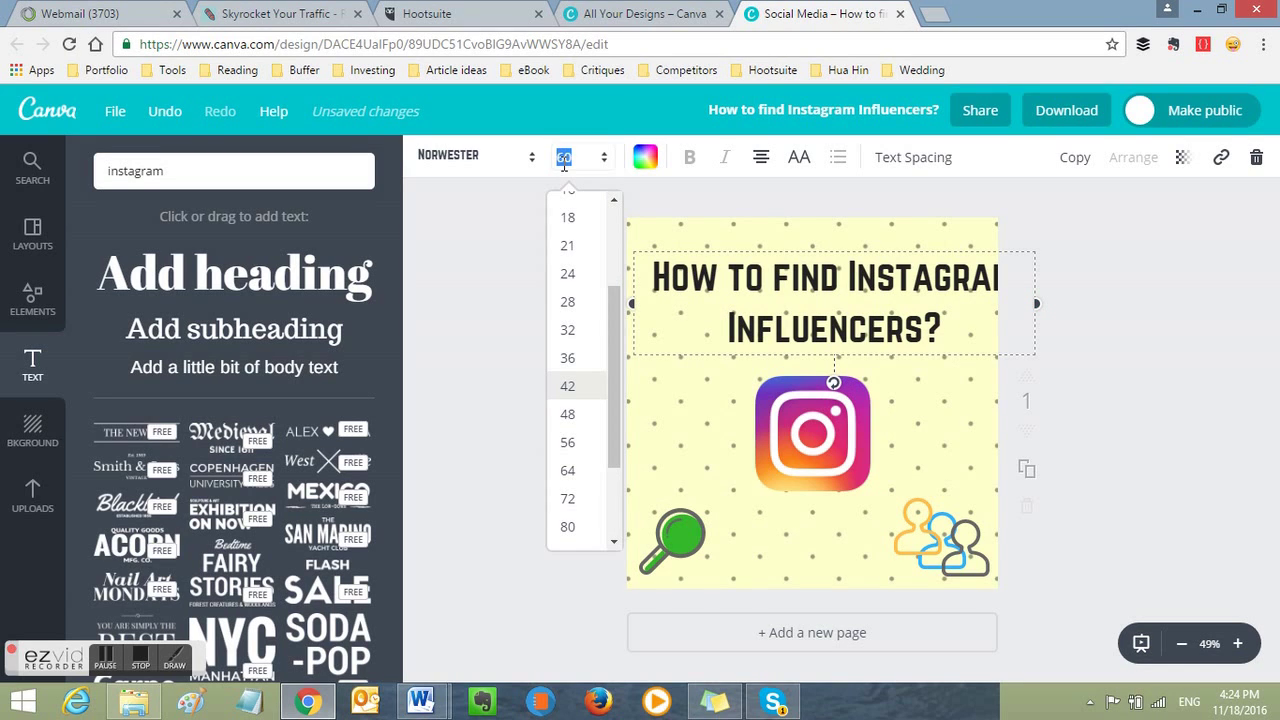
type("56")
key("Return")
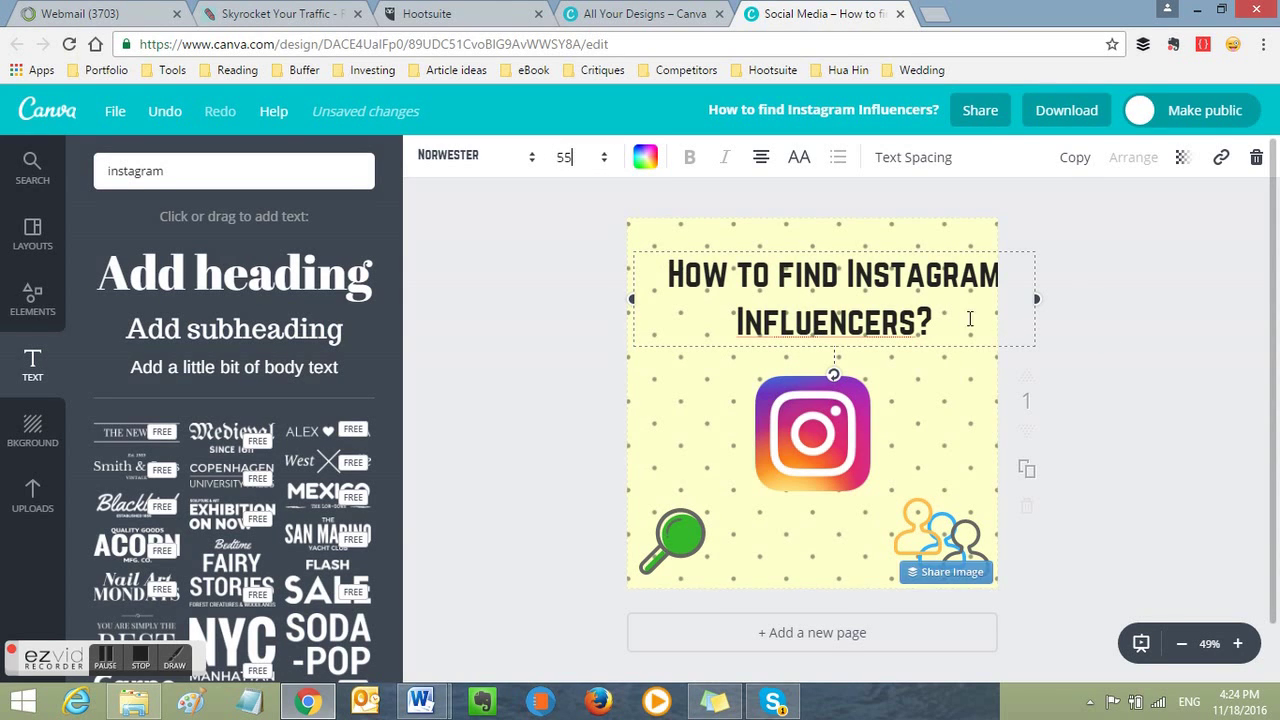
mouse_move(930, 338)
left_mouse_down()
mouse_move(909, 332)
mouse_move(934, 340)
left_mouse_up()
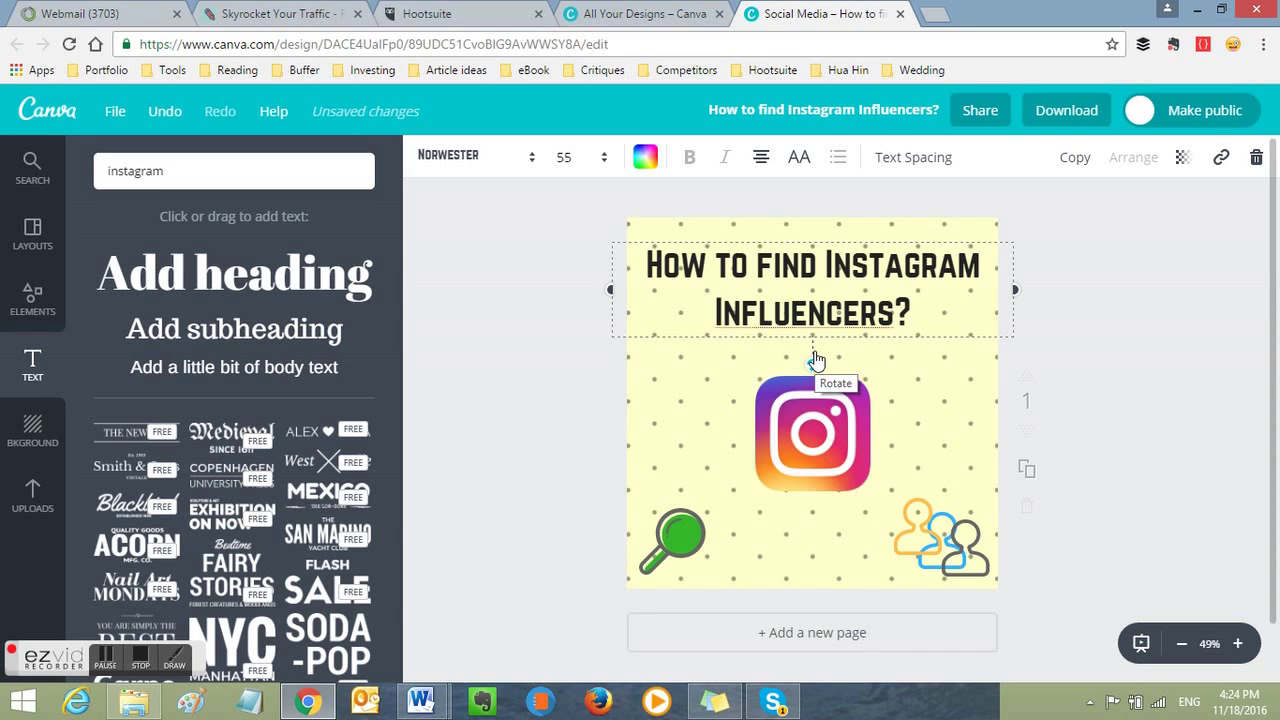
left_click(1143, 290)
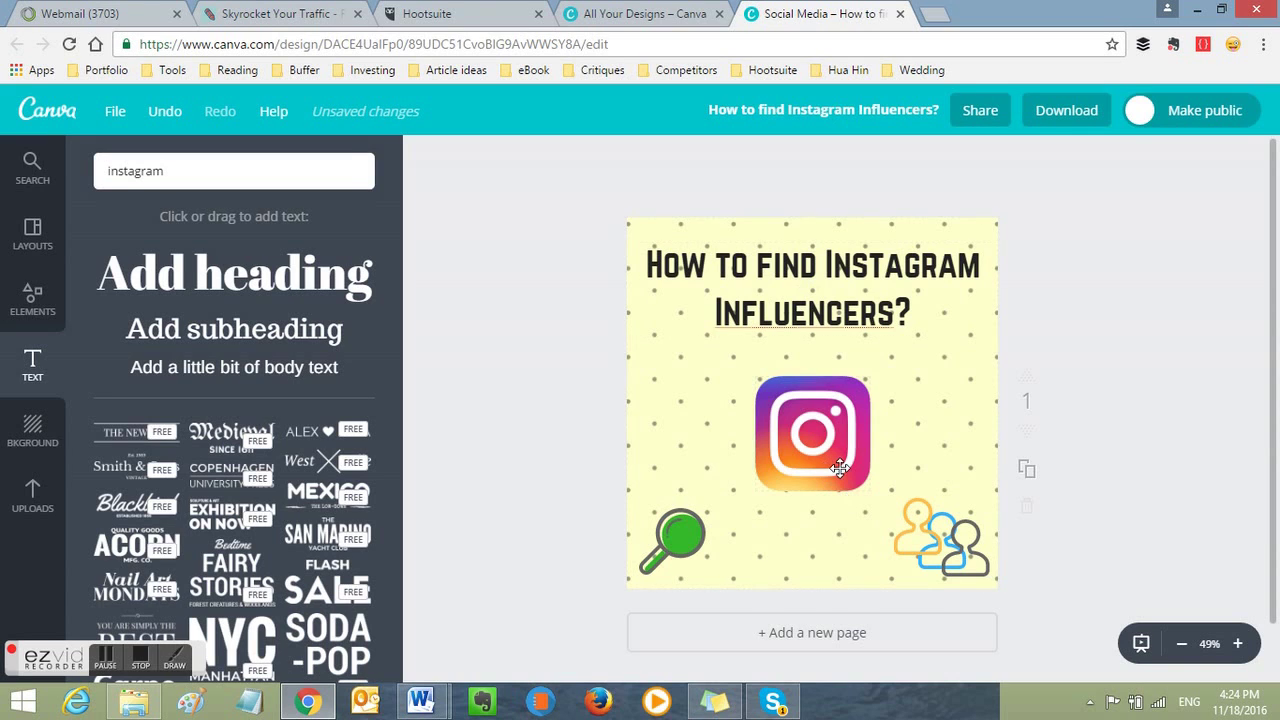
Step: Move the Instagram logo lower in the design and shift the heading slightly down to balance the spacing
left_click_drag(812, 412, 814, 457)
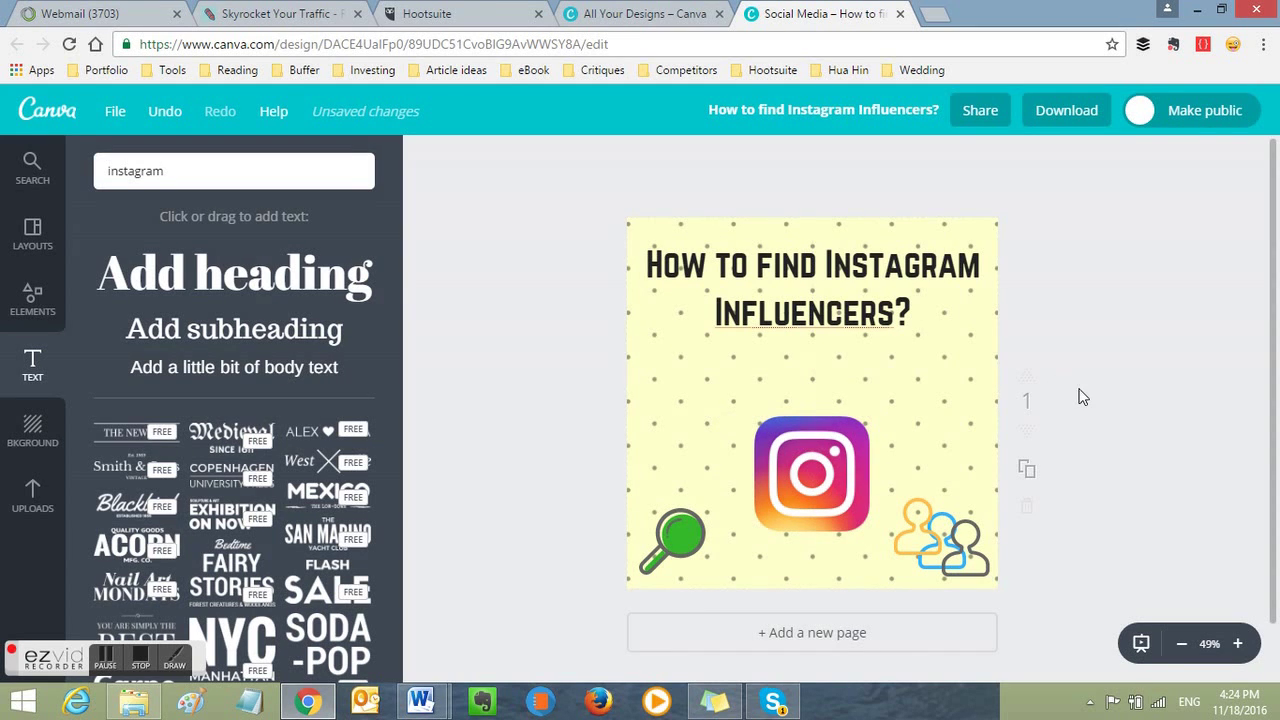
left_click_drag(815, 264, 815, 285)
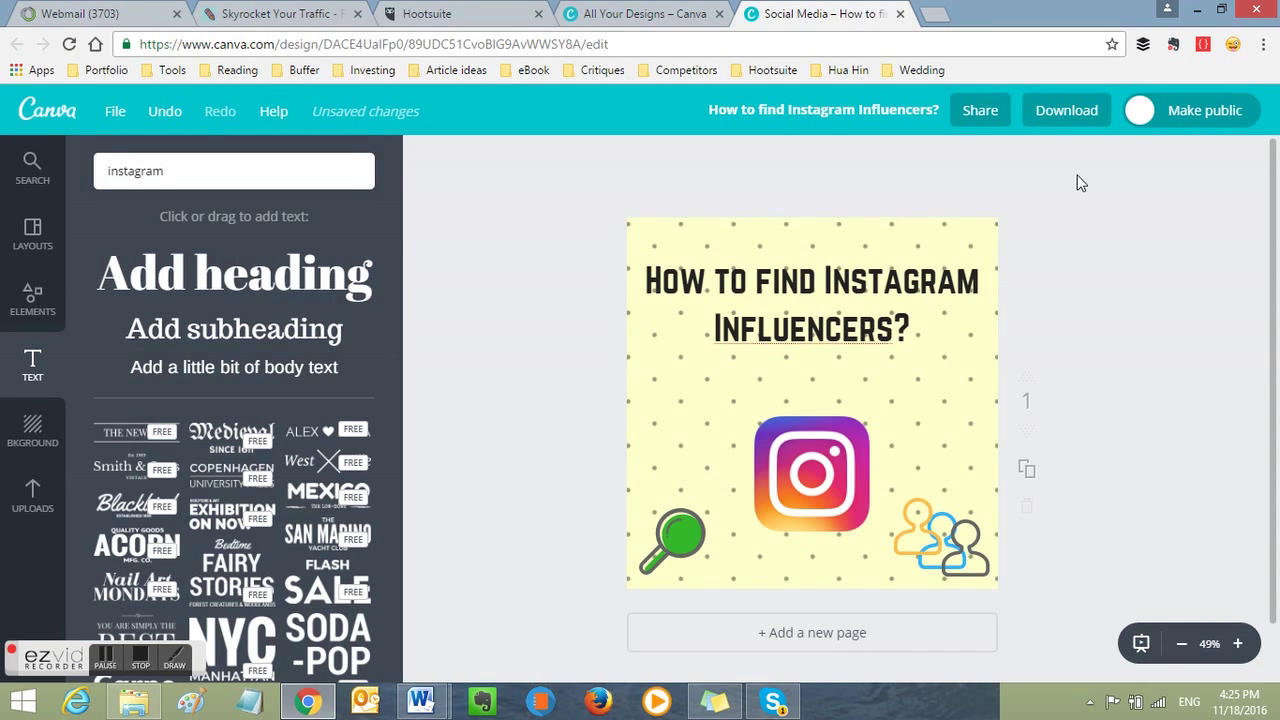
Step: Review the file types available for downloading the design, keep PNG (Recommended), and leave without downloading
left_click(1068, 113)
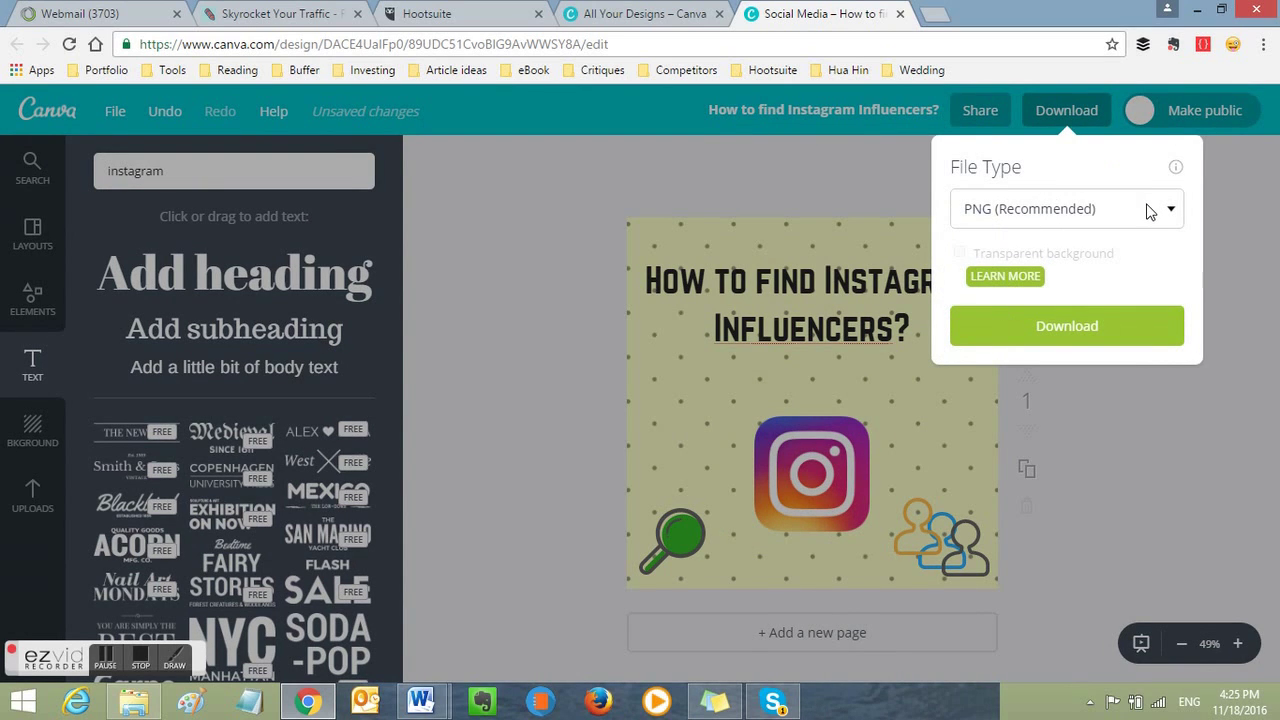
left_click(1150, 211)
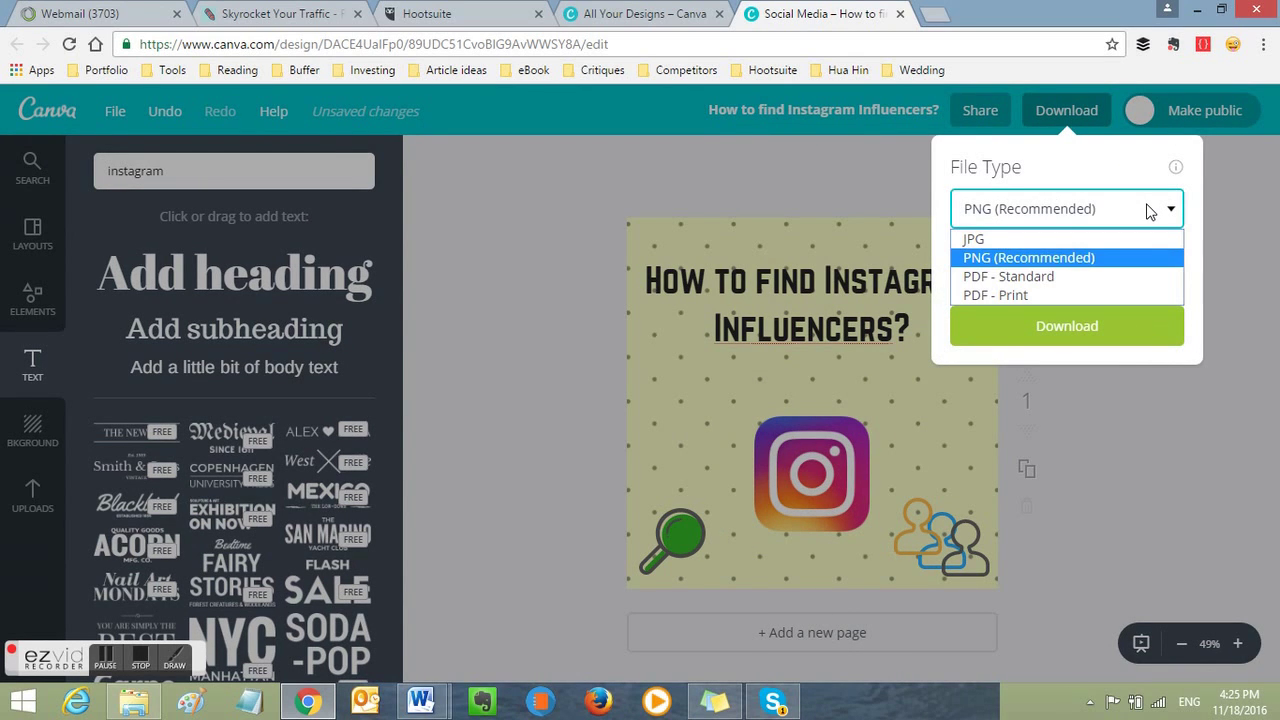
left_click(1026, 263)
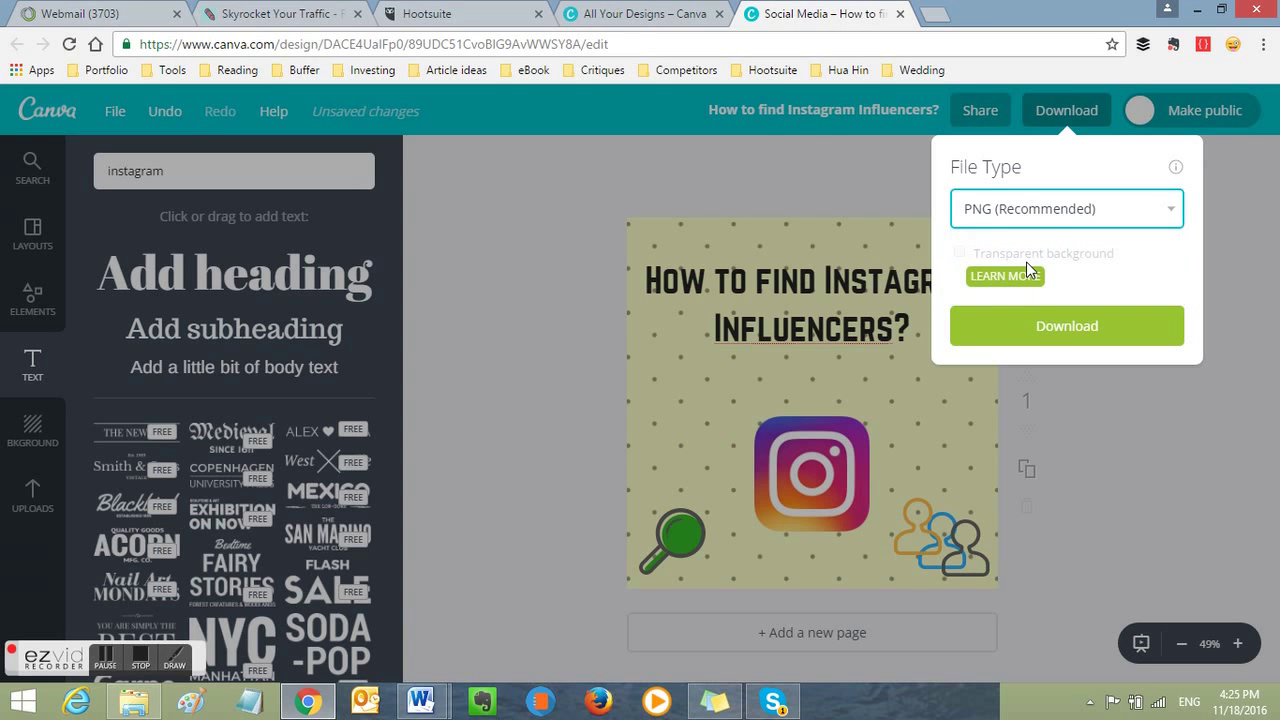
left_click(1177, 536)
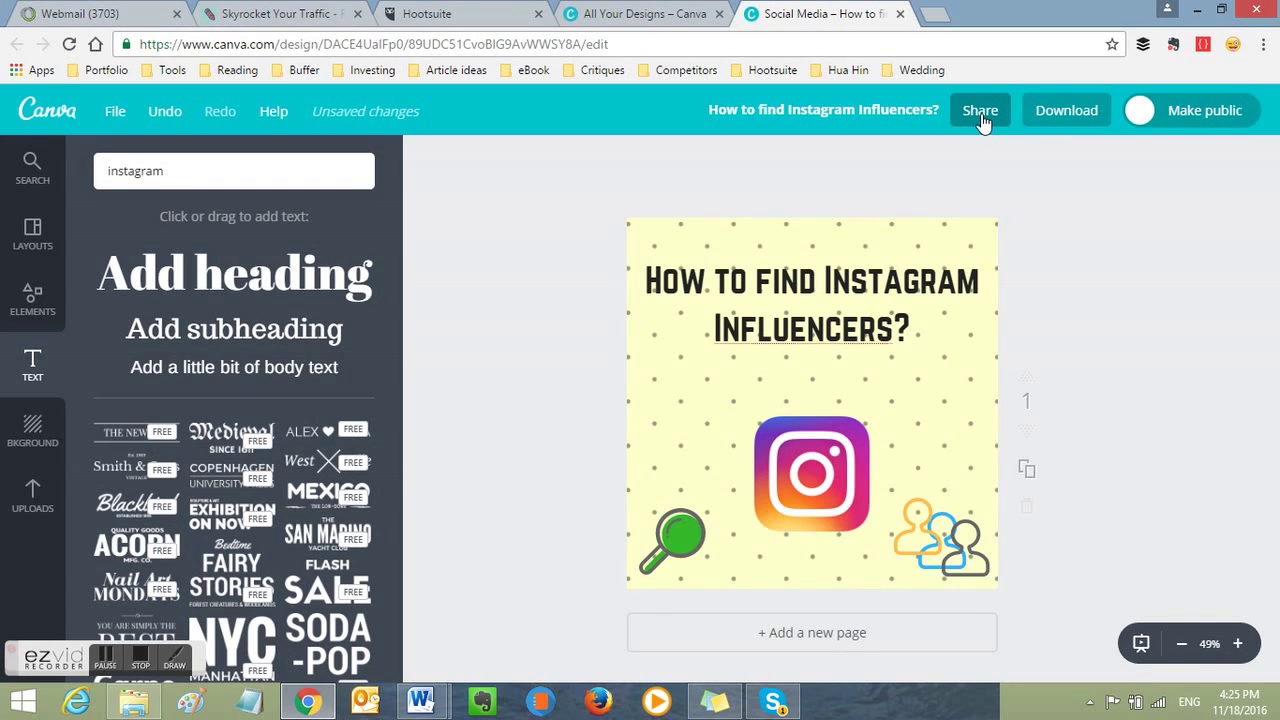
Step: Try to make the design public and dismiss the resulting dialog
left_click(1198, 117)
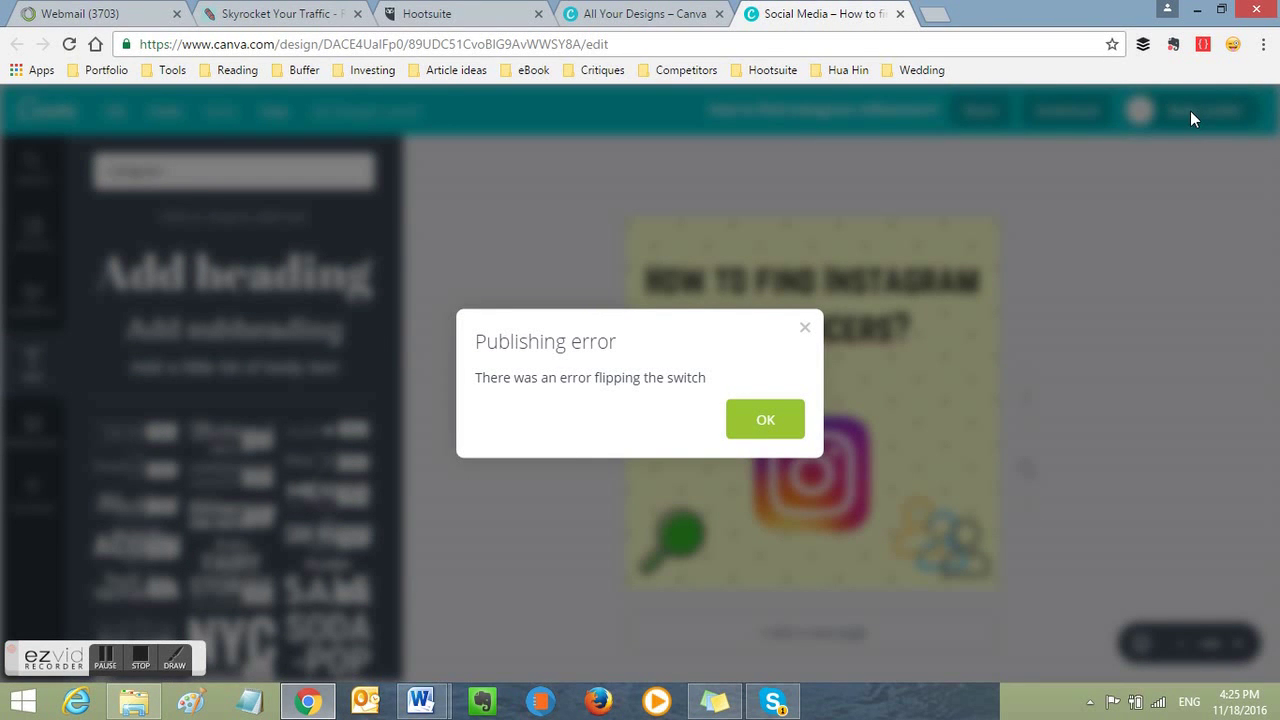
left_click(805, 330)
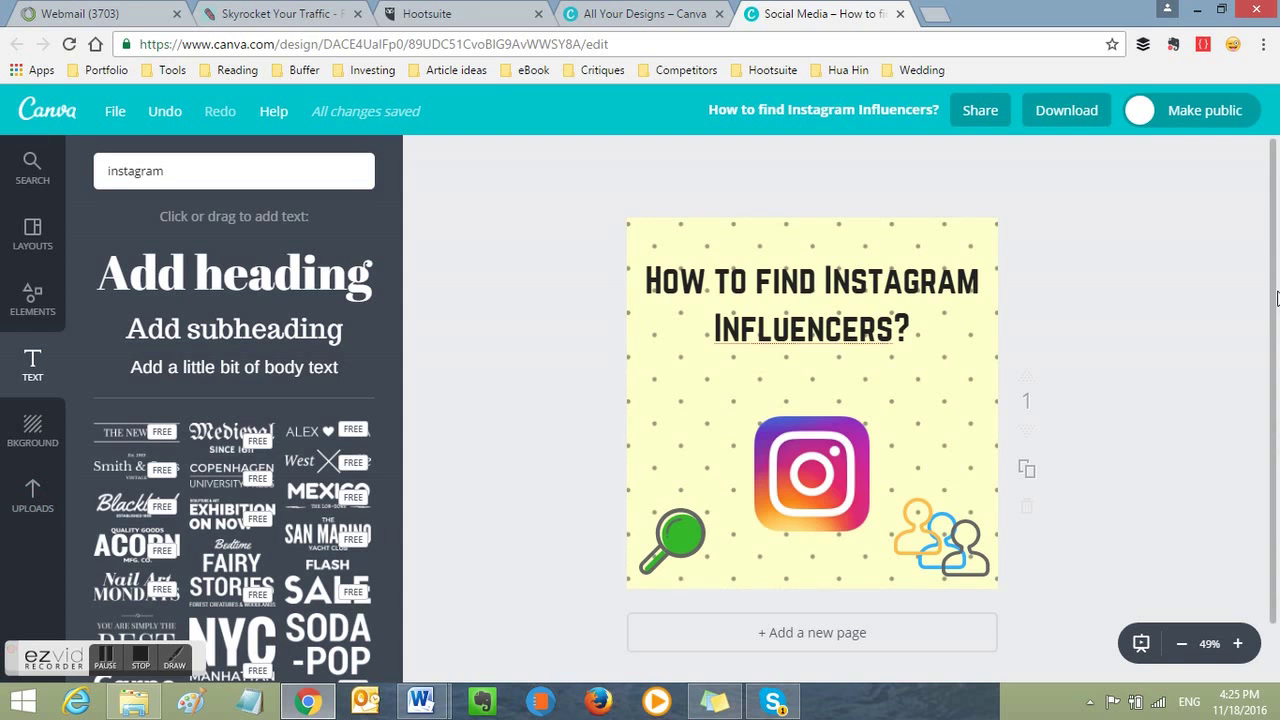
Step: Look over the finished design, then switch to the open Skyrocket Your Traffic page on the Rock Paper Copy website
scroll(1273, 440, "down", 1)
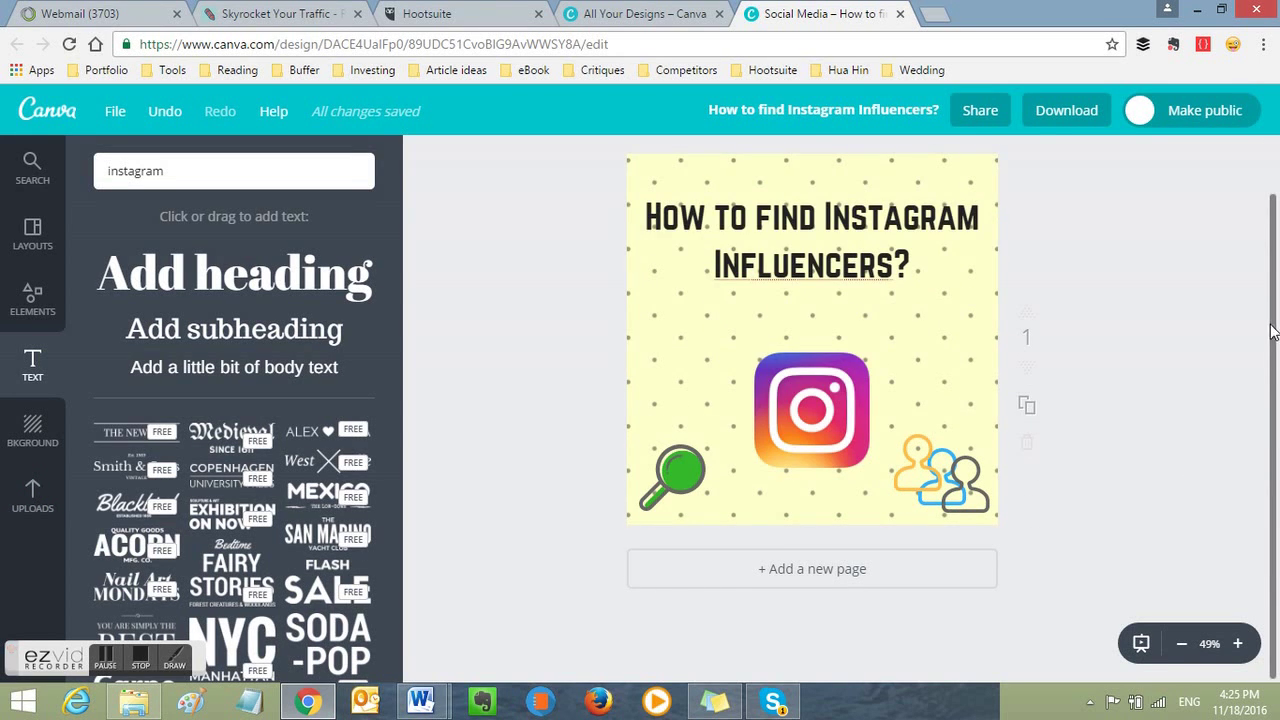
scroll(1272, 332, "up", 1)
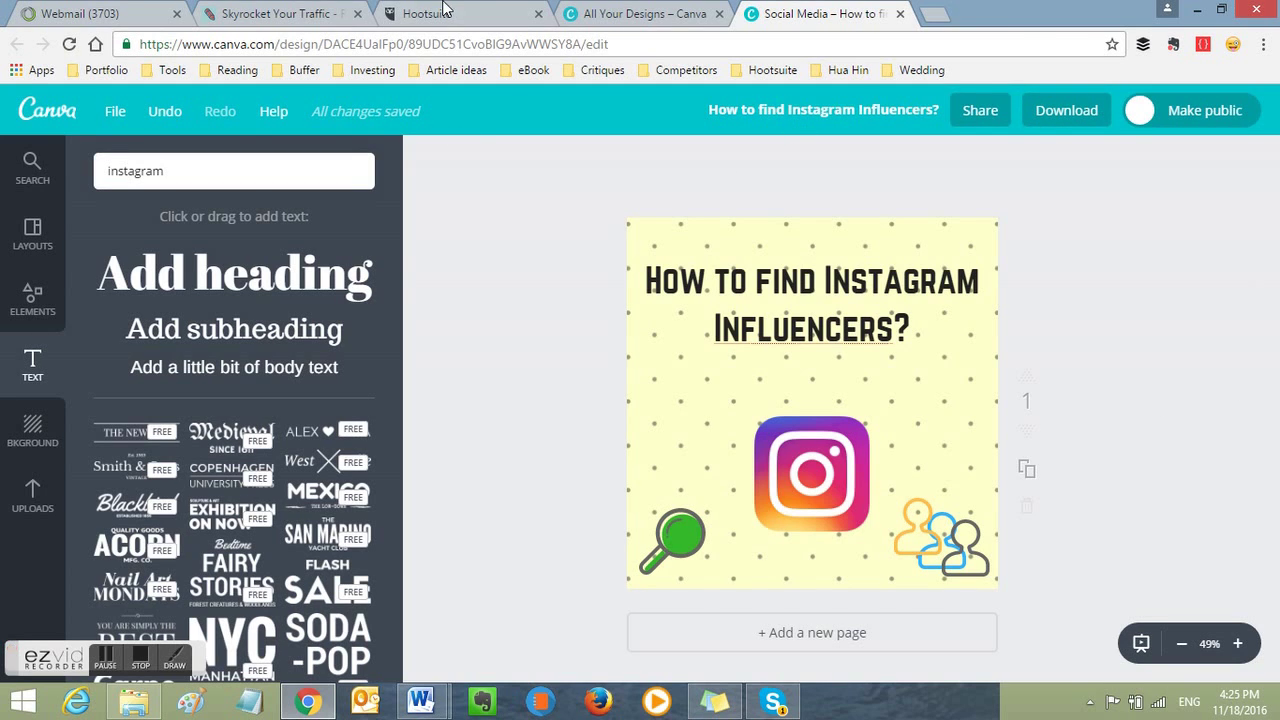
left_click(255, 10)
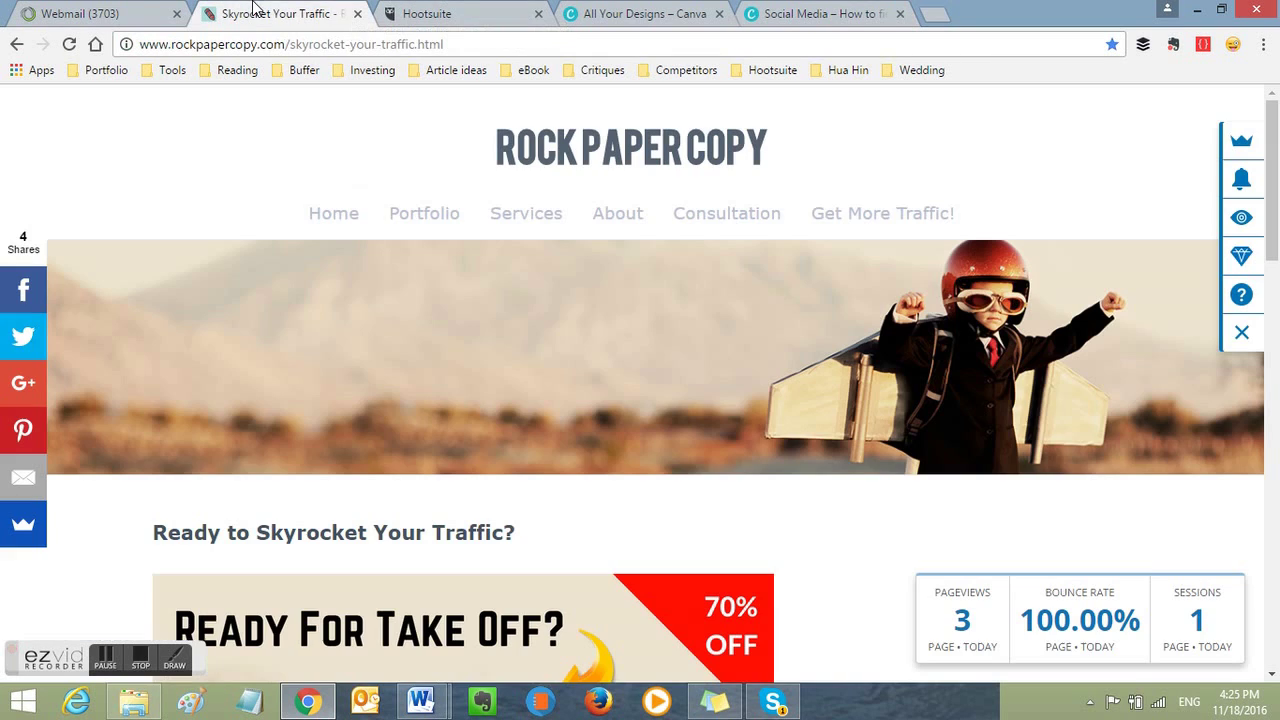